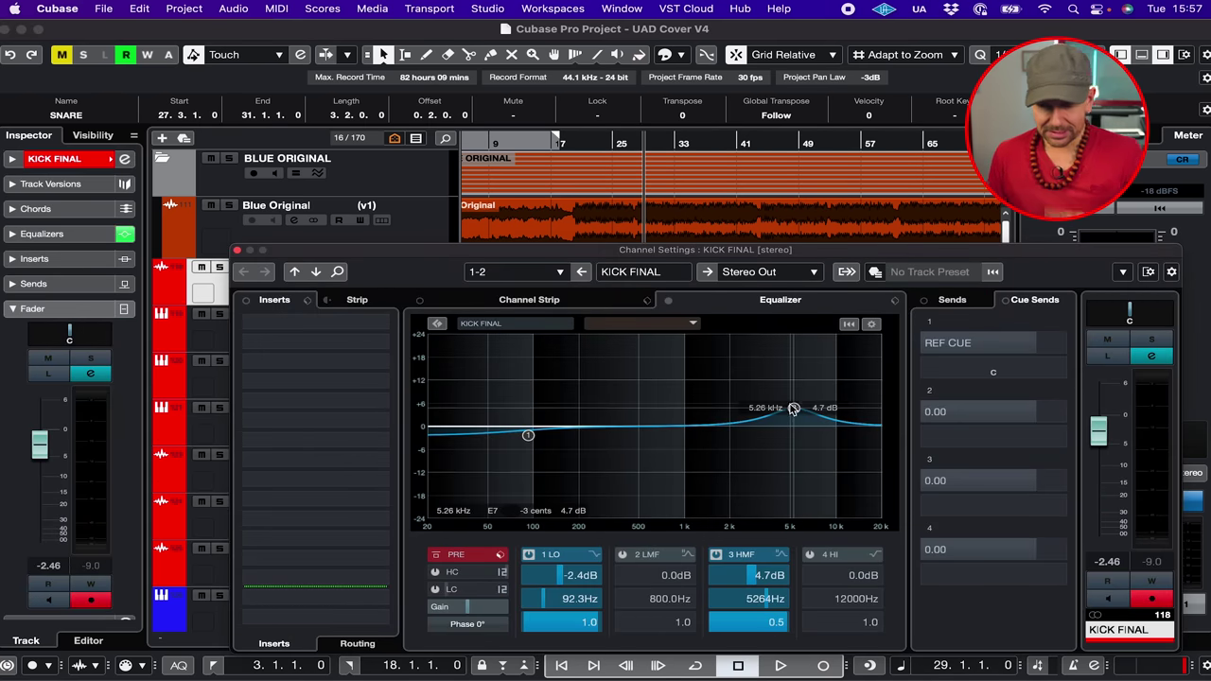
# Step: Reduce the KICK FINAL equalizer's high-mid band to about 2.4 dB at 5.4 kHz and close its channel settings
pyautogui.moveTo(795, 408); pyautogui.dragTo(797, 421)
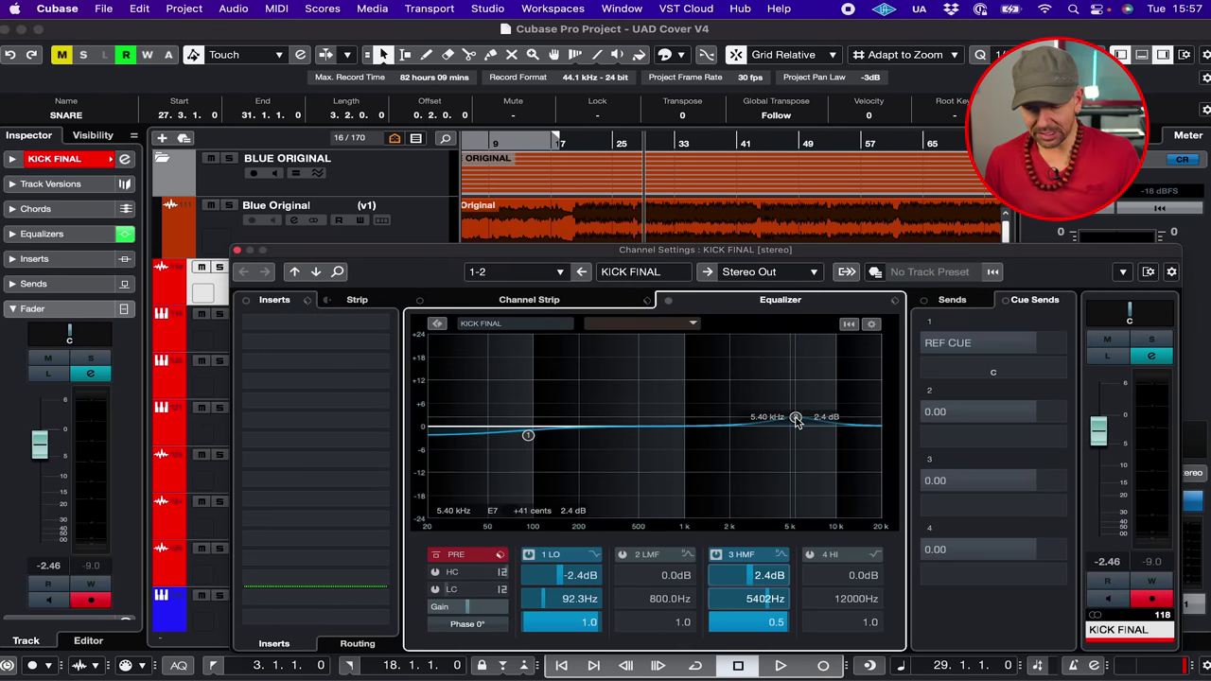
pyautogui.click(237, 249)
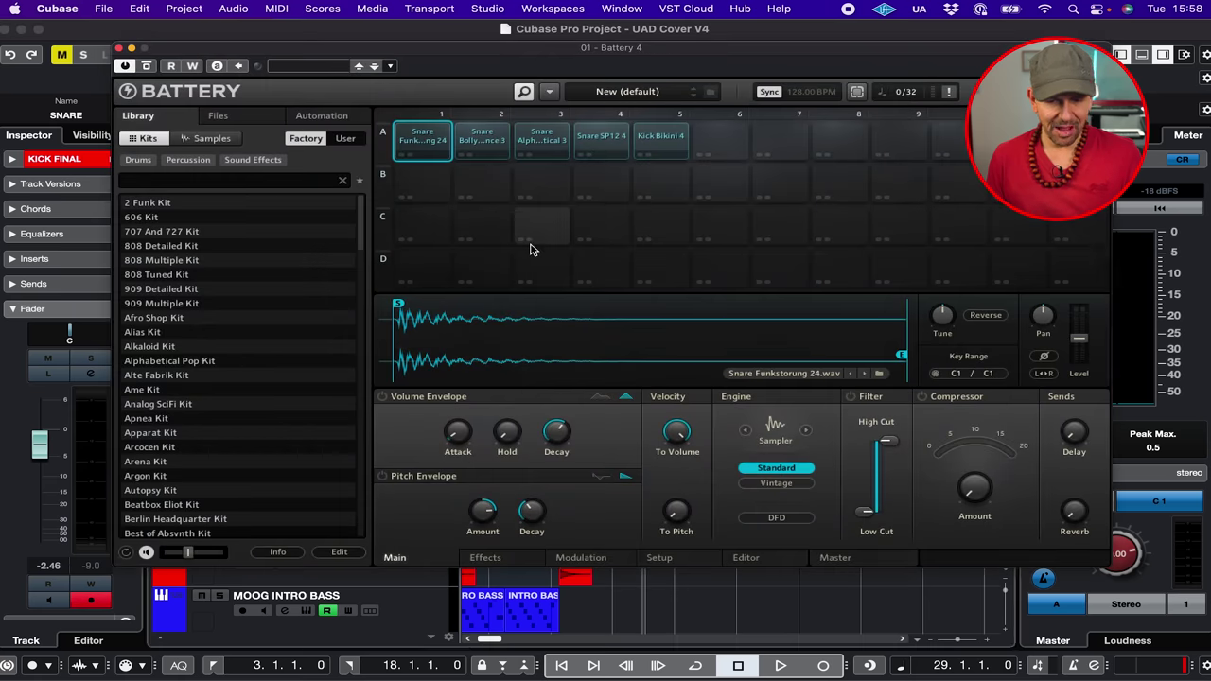
# Step: Play the project and audition the four snare samples in Battery, cell by cell
pyautogui.press('space')
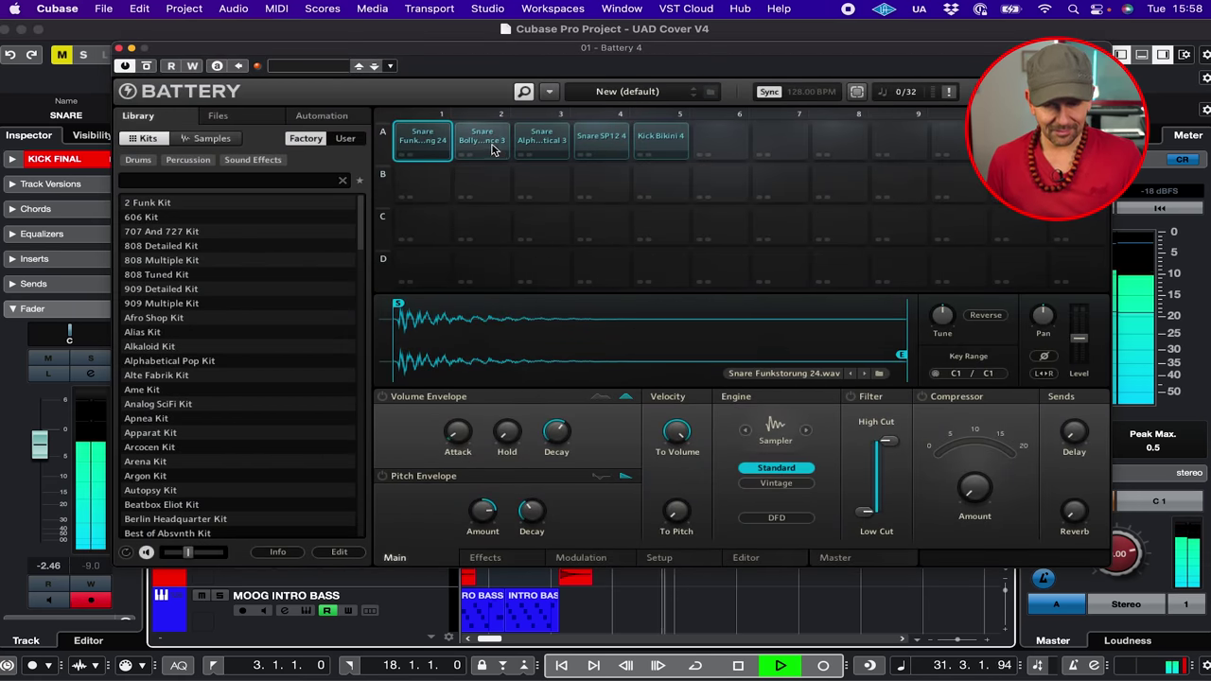
pyautogui.click(463, 159)
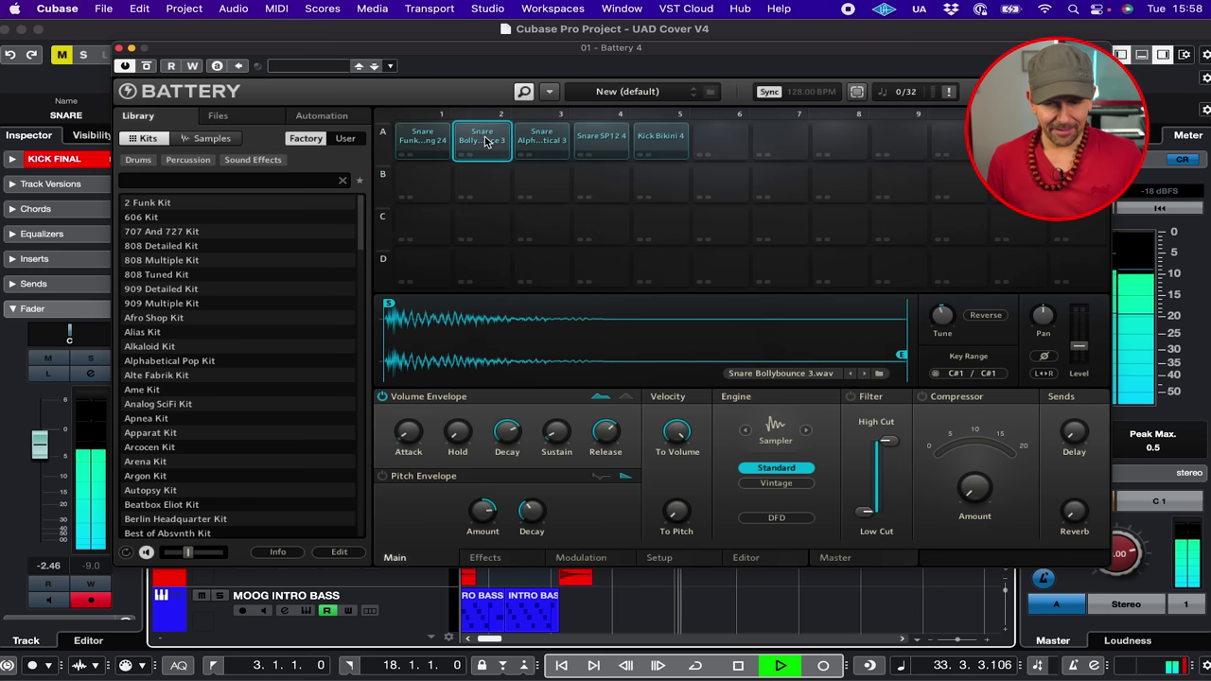
pyautogui.click(534, 157)
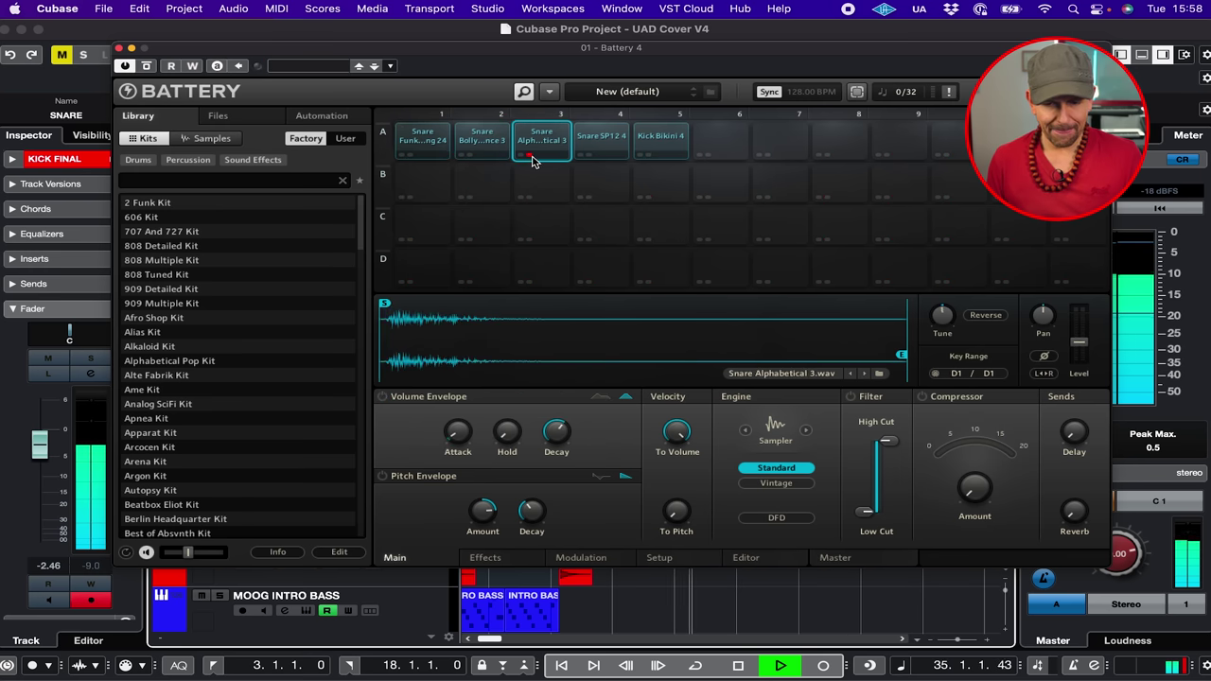
pyautogui.click(589, 157)
pyautogui.click(405, 158)
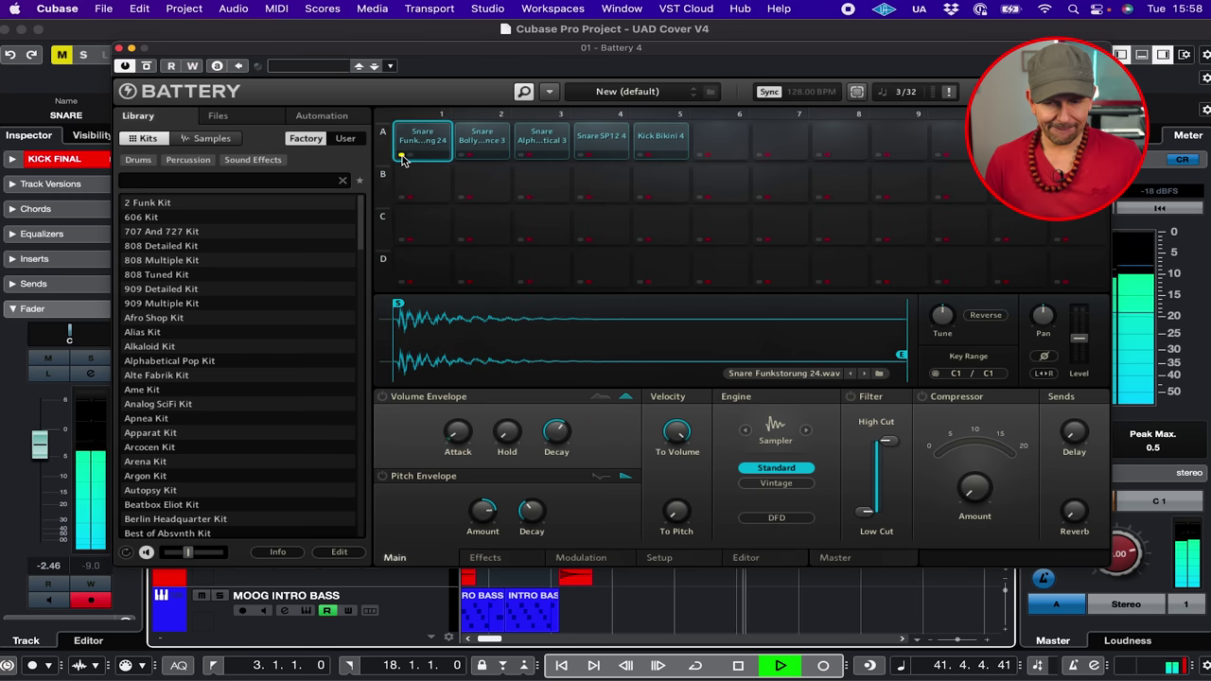
pyautogui.click(613, 159)
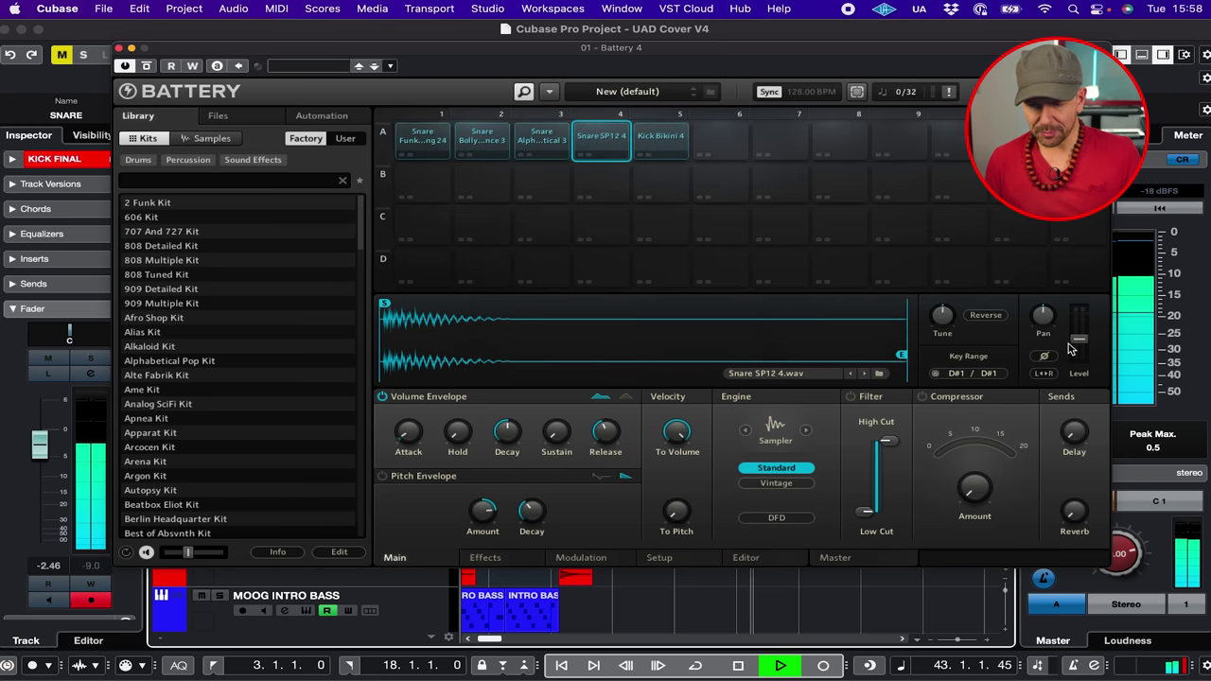
# Step: Rebalance the layered snare cells' levels in Battery, bringing Snare Bollybounce 3 to about -11.5 dB
pyautogui.moveTo(1077, 339); pyautogui.dragTo(1077, 339)
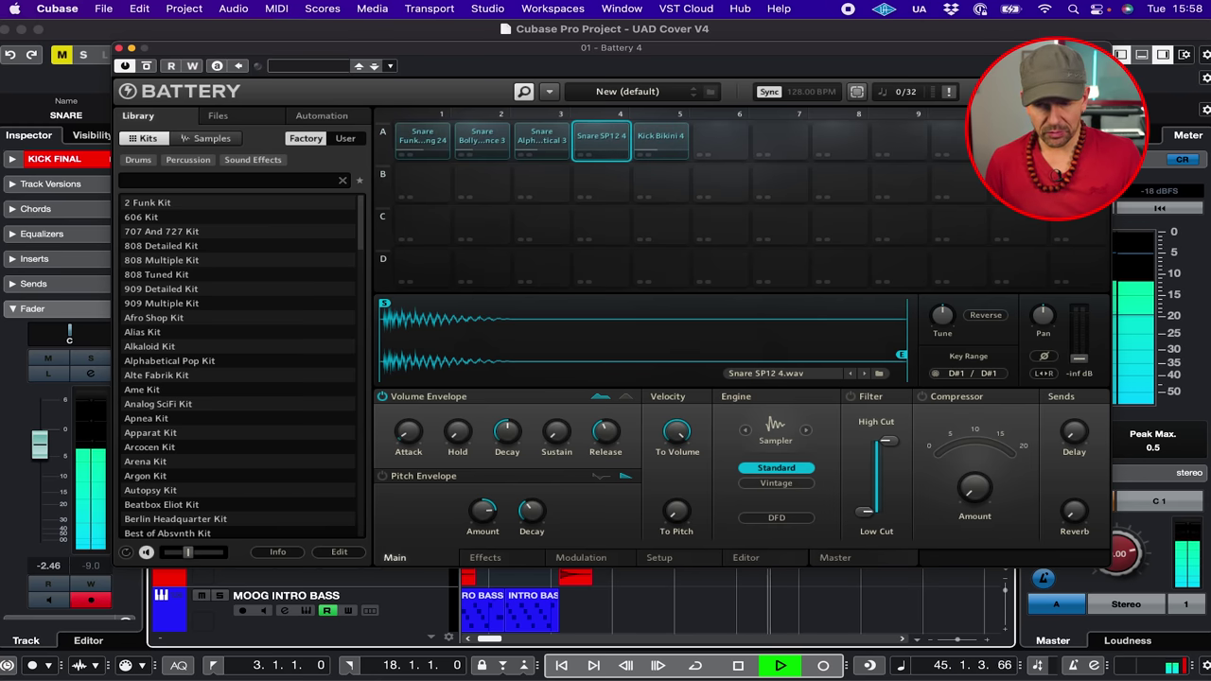
pyautogui.moveTo(1079, 359); pyautogui.dragTo(1079, 343)
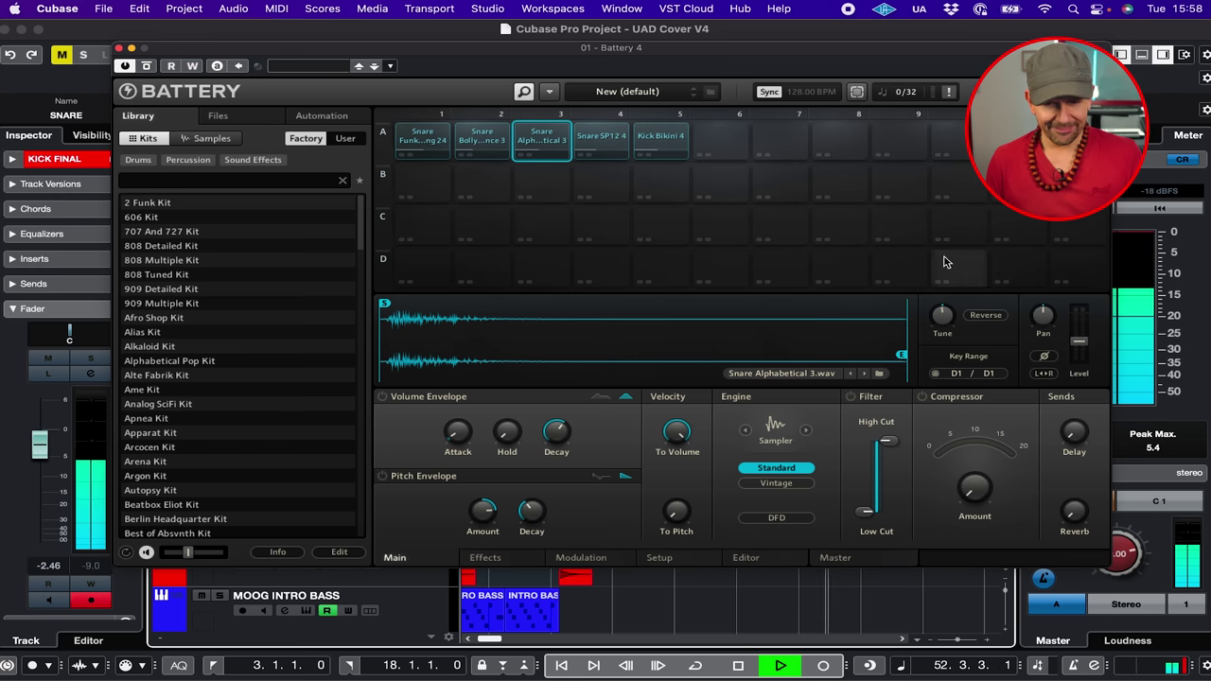
pyautogui.moveTo(1081, 346); pyautogui.dragTo(1080, 334)
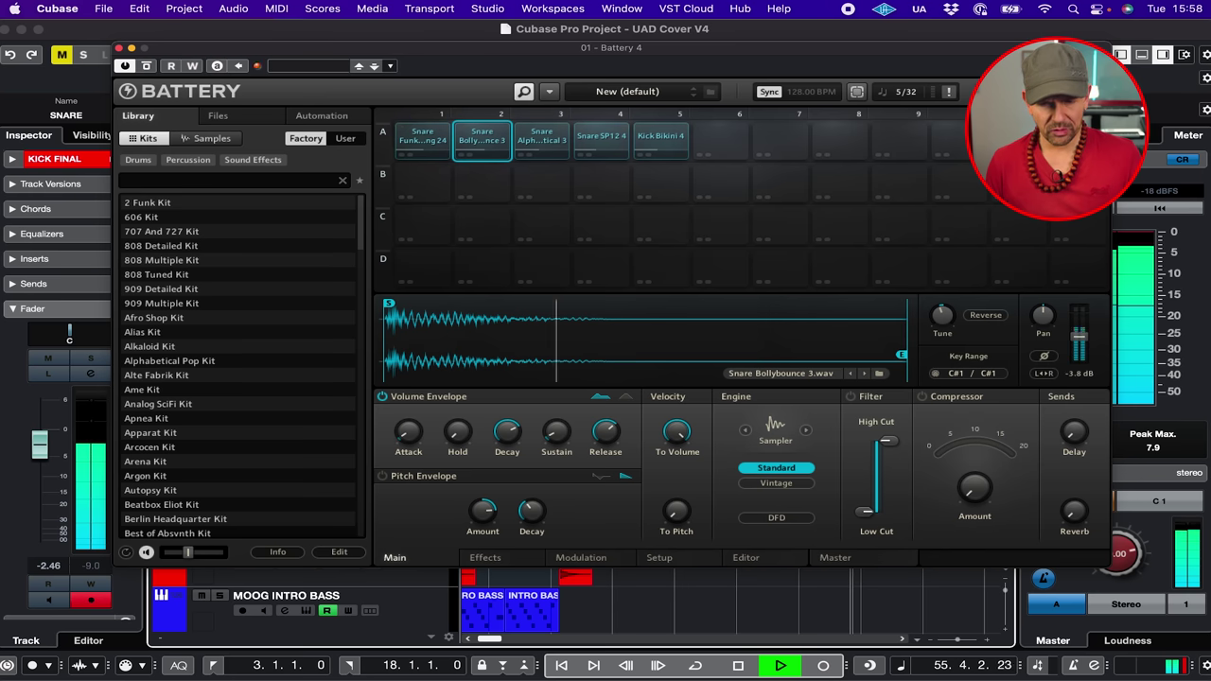
pyautogui.moveTo(1079, 336); pyautogui.dragTo(1079, 340)
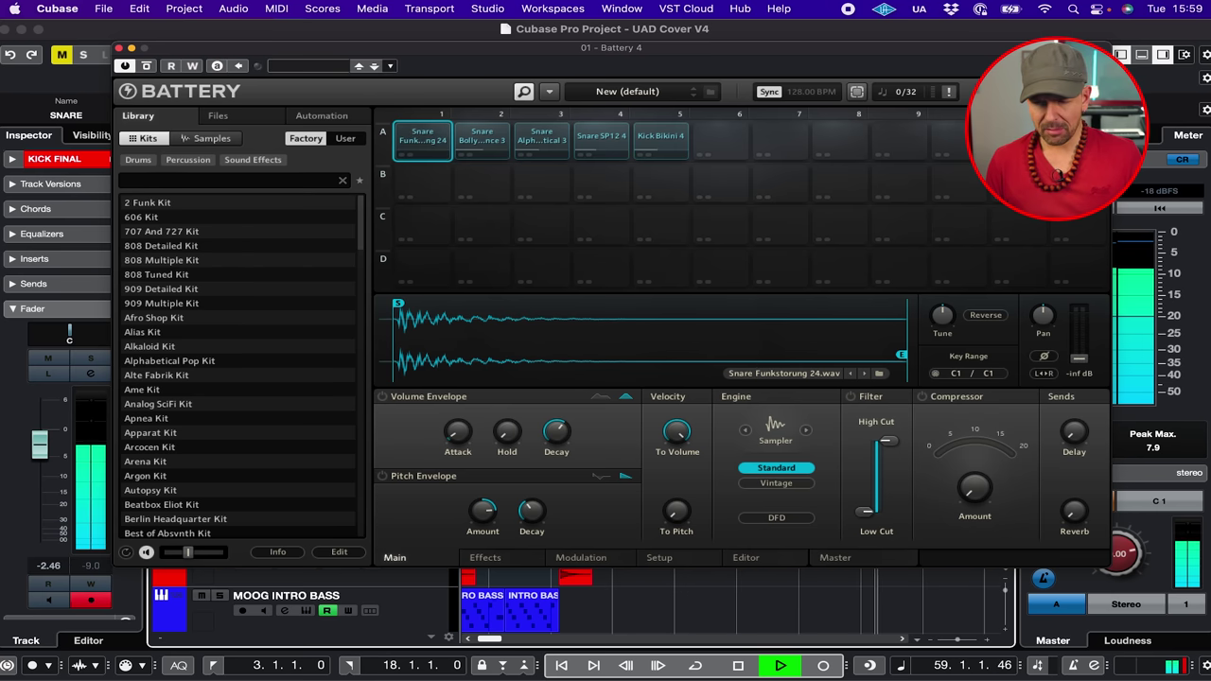
pyautogui.moveTo(1079, 338); pyautogui.dragTo(1079, 326)
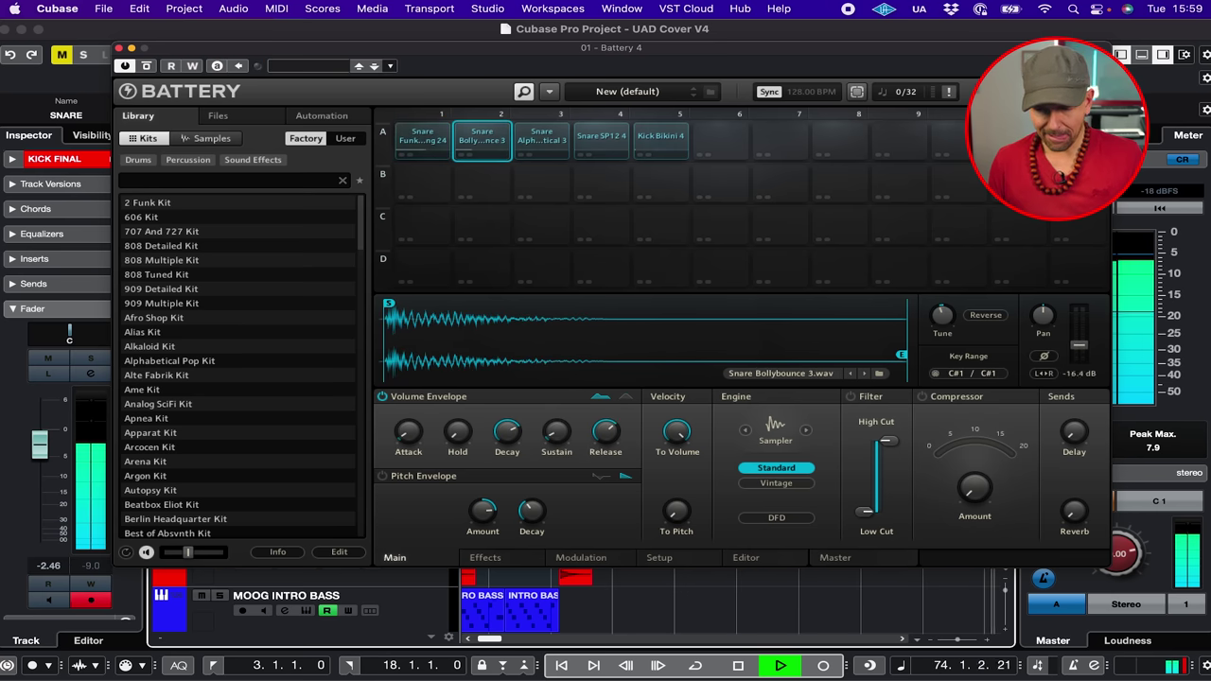
pyautogui.moveTo(1079, 338); pyautogui.dragTo(1079, 341)
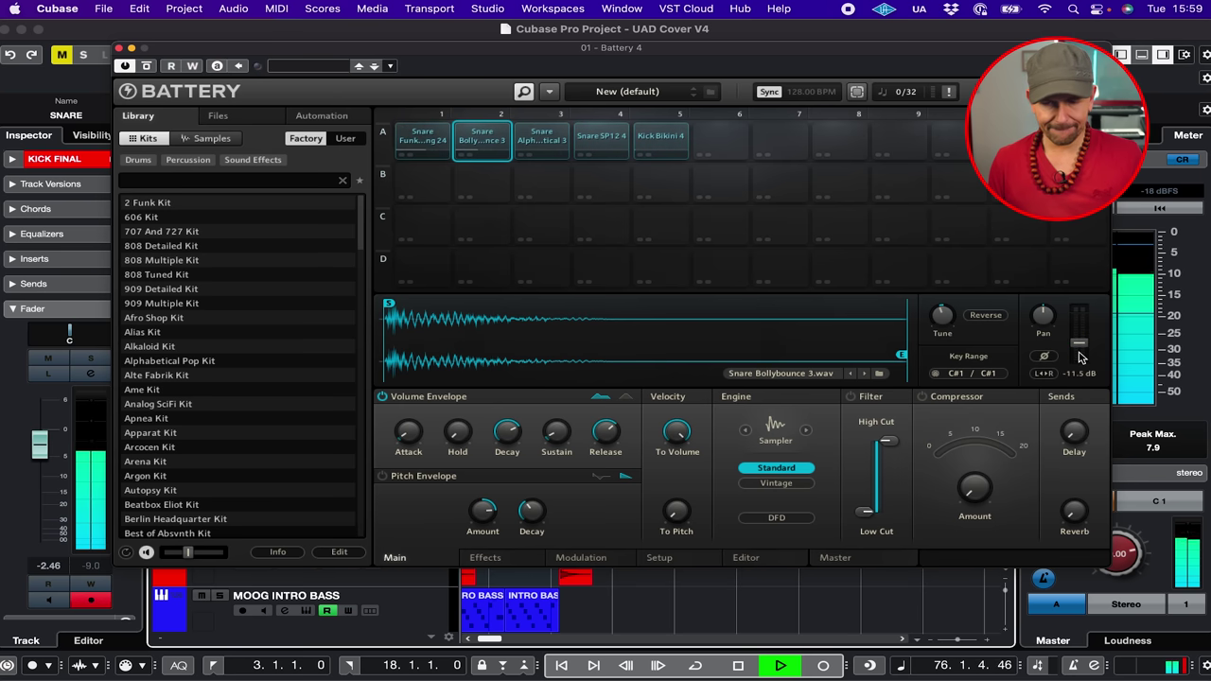
# Step: Set Snare Alphabetical 3's level to about -14.2 dB and fine-tune the level of Kick Bikini 4
pyautogui.click(546, 139)
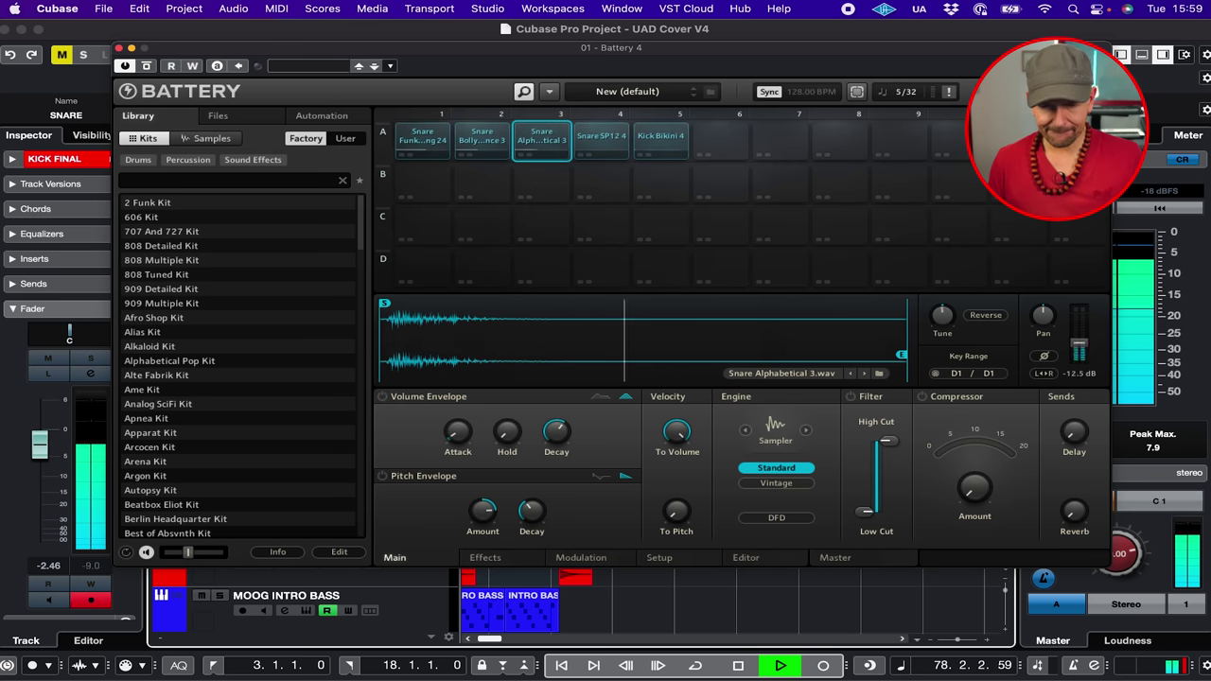
pyautogui.moveTo(1079, 333); pyautogui.dragTo(1078, 331)
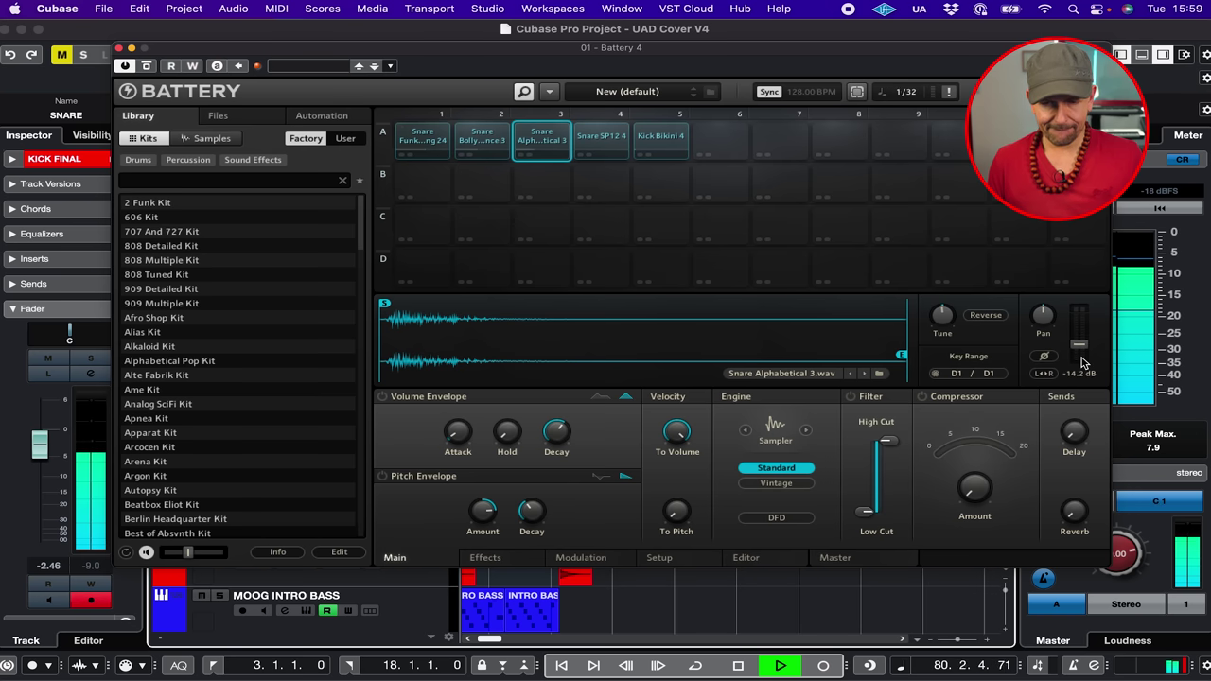
pyautogui.click(608, 141)
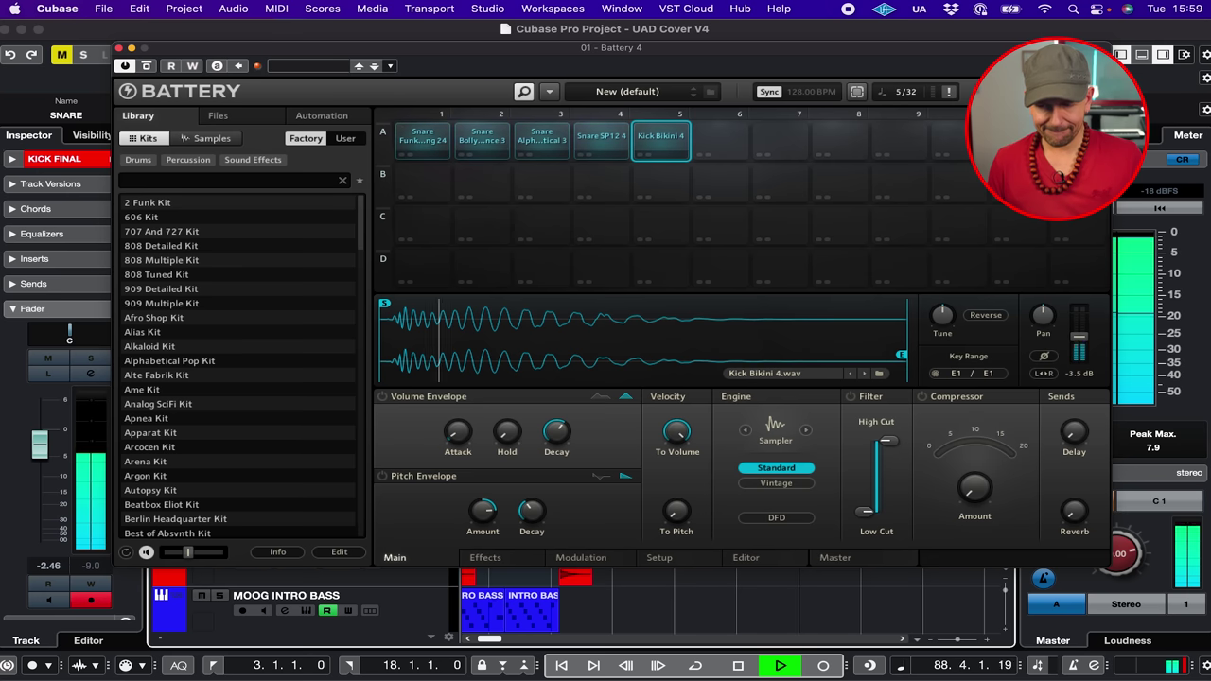
pyautogui.moveTo(1081, 334); pyautogui.dragTo(1081, 335)
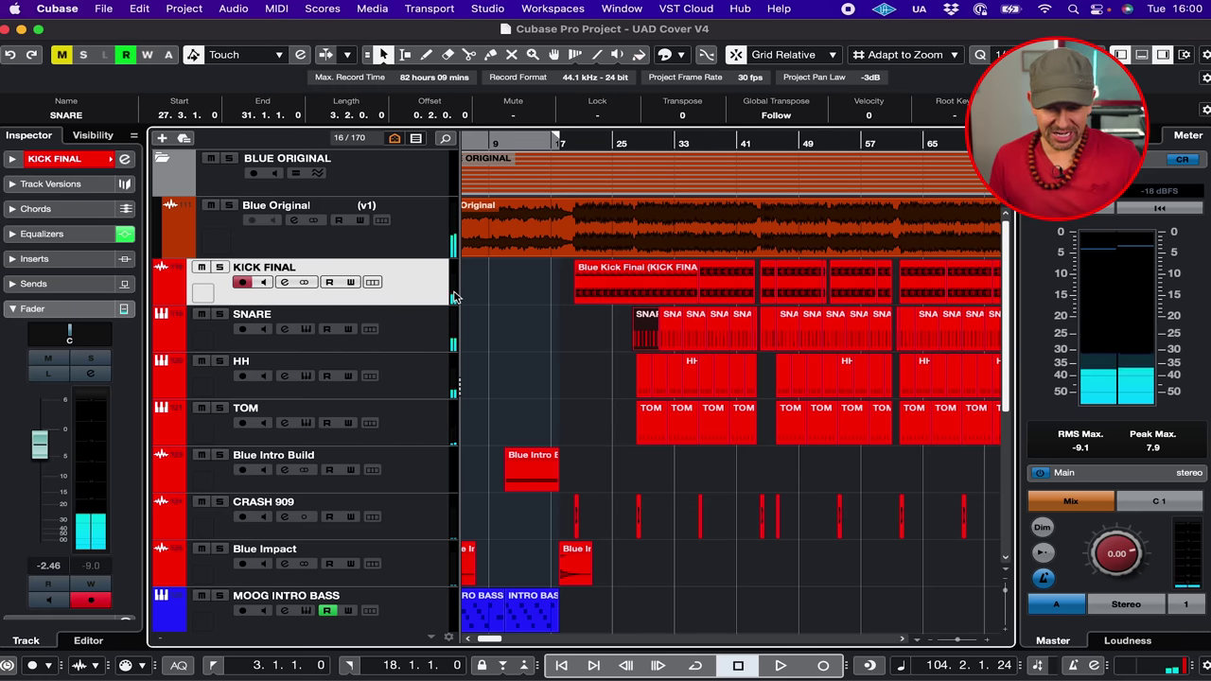
# Step: Start adding an FX channel to the SNARE channel, using UADx Lexicon 224 Digital Reverb as its effect
pyautogui.click(432, 340)
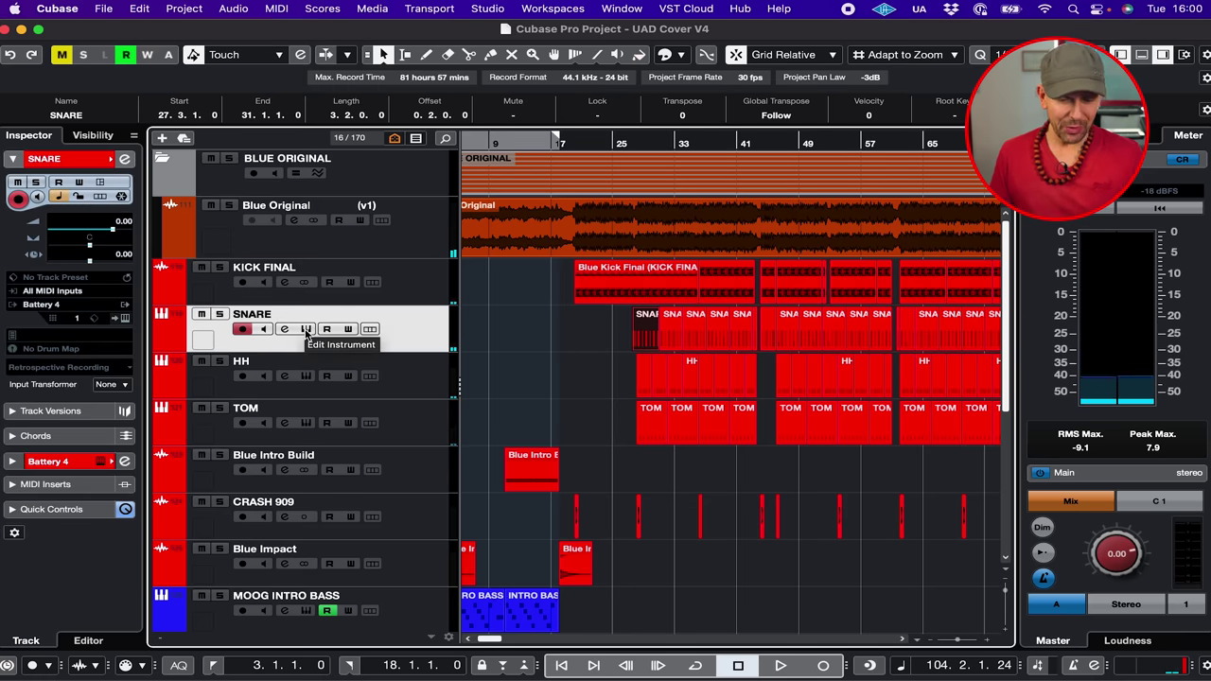
pyautogui.click(306, 329)
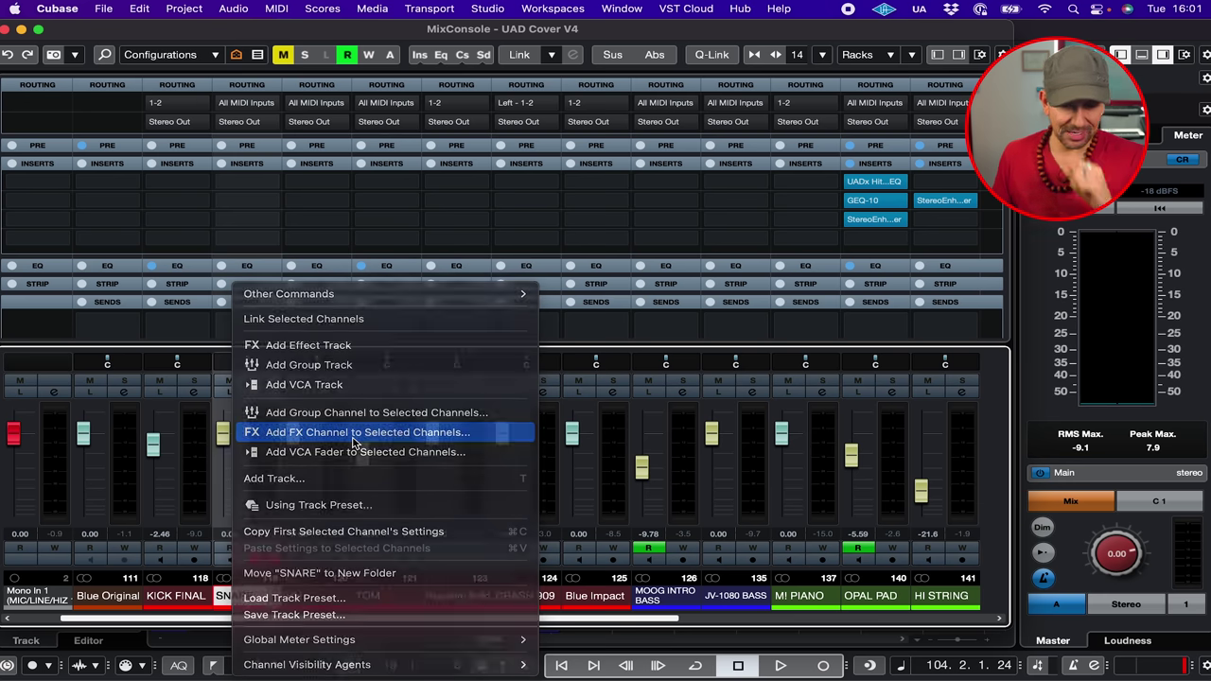
pyautogui.click(354, 432)
pyautogui.click(667, 217)
pyautogui.click(501, 492)
pyautogui.scroll(-1, 568, 455)
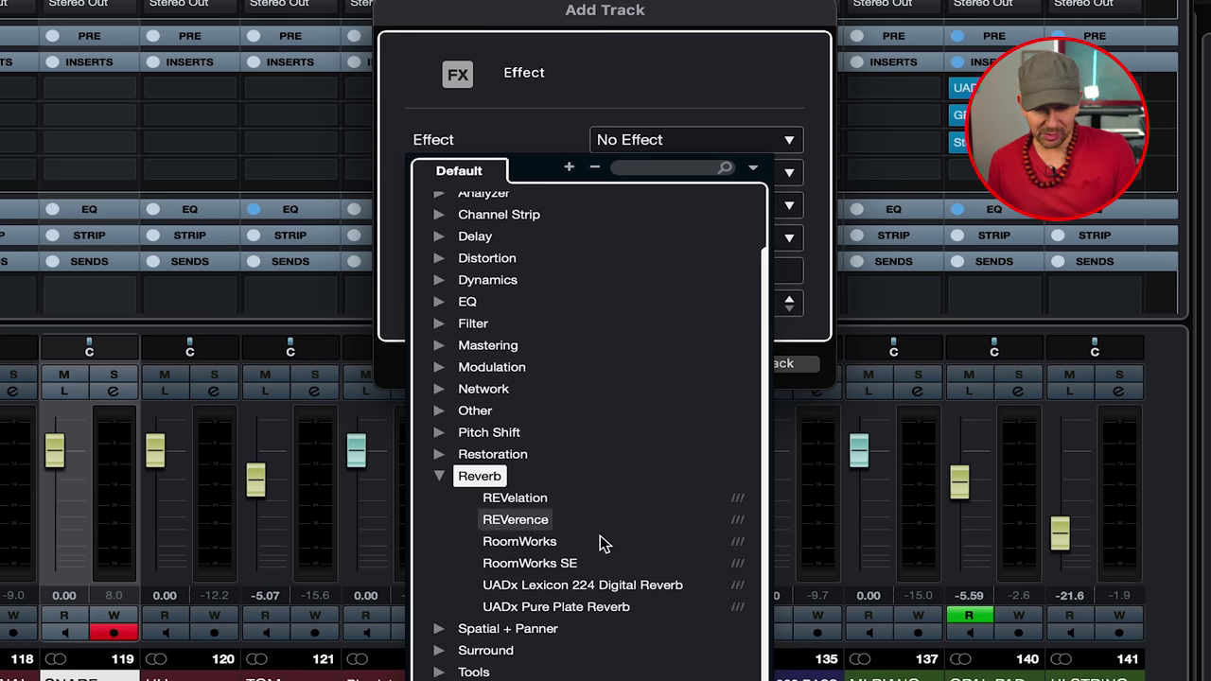
pyautogui.click(610, 586)
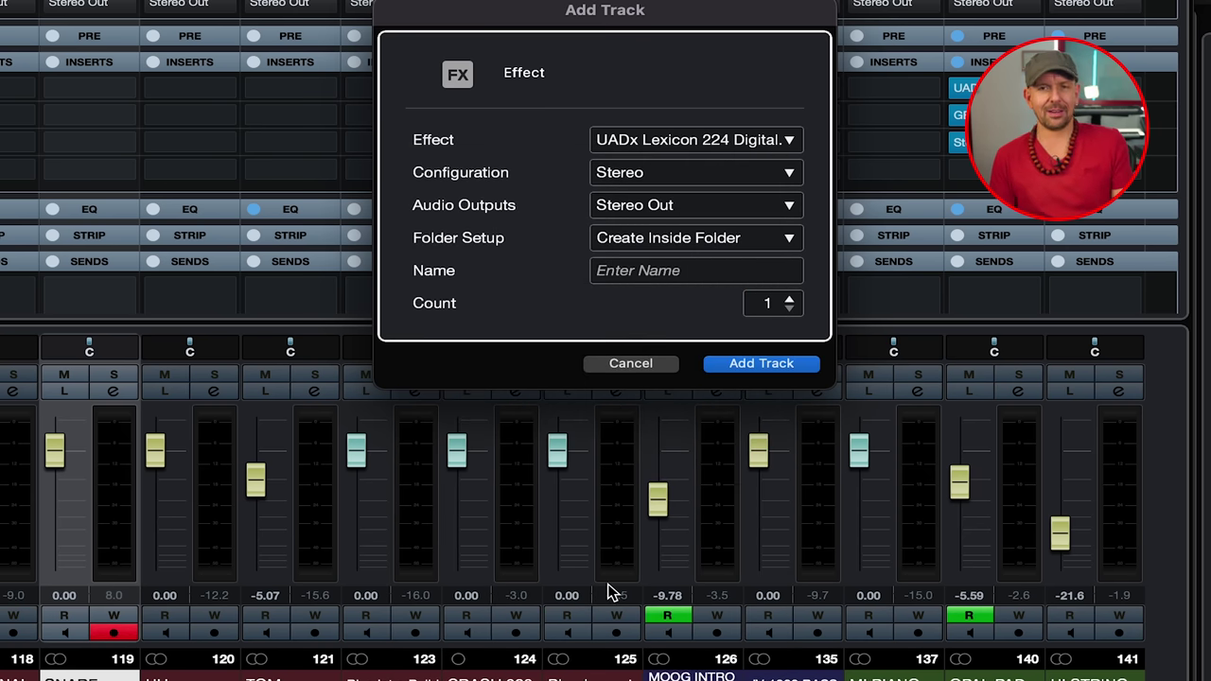
# Step: Name the effect track ^SD VRB and create it
pyautogui.click(647, 272)
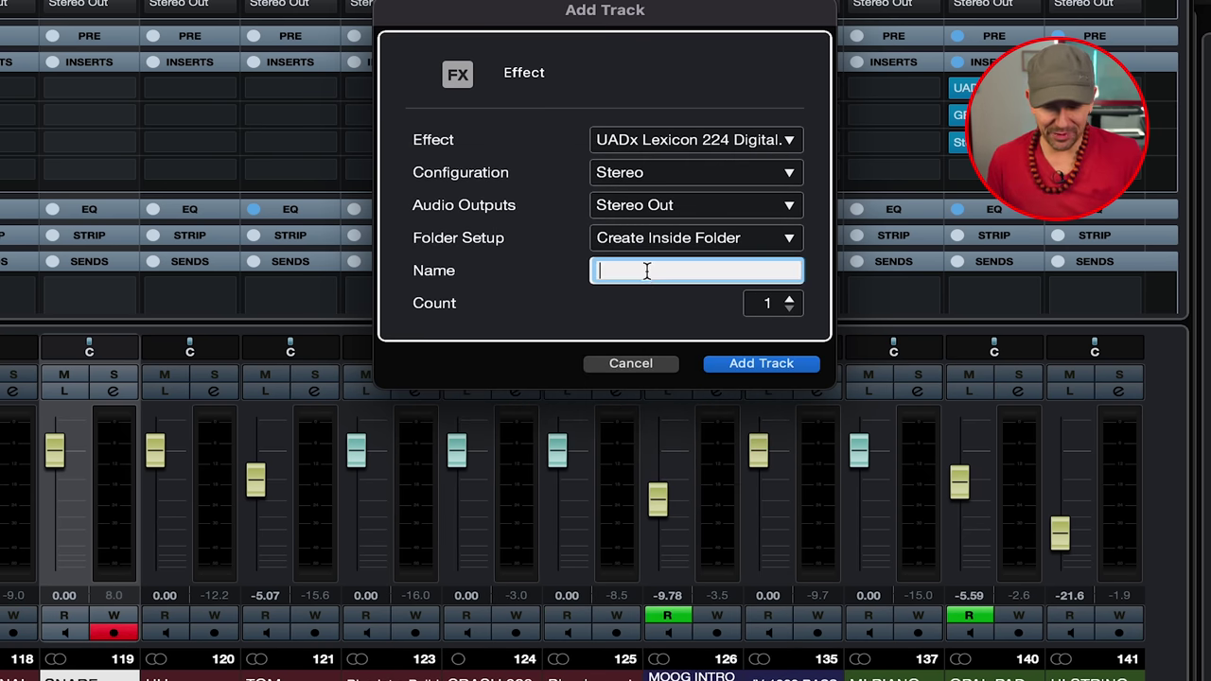
pyautogui.write('^SD VRB')
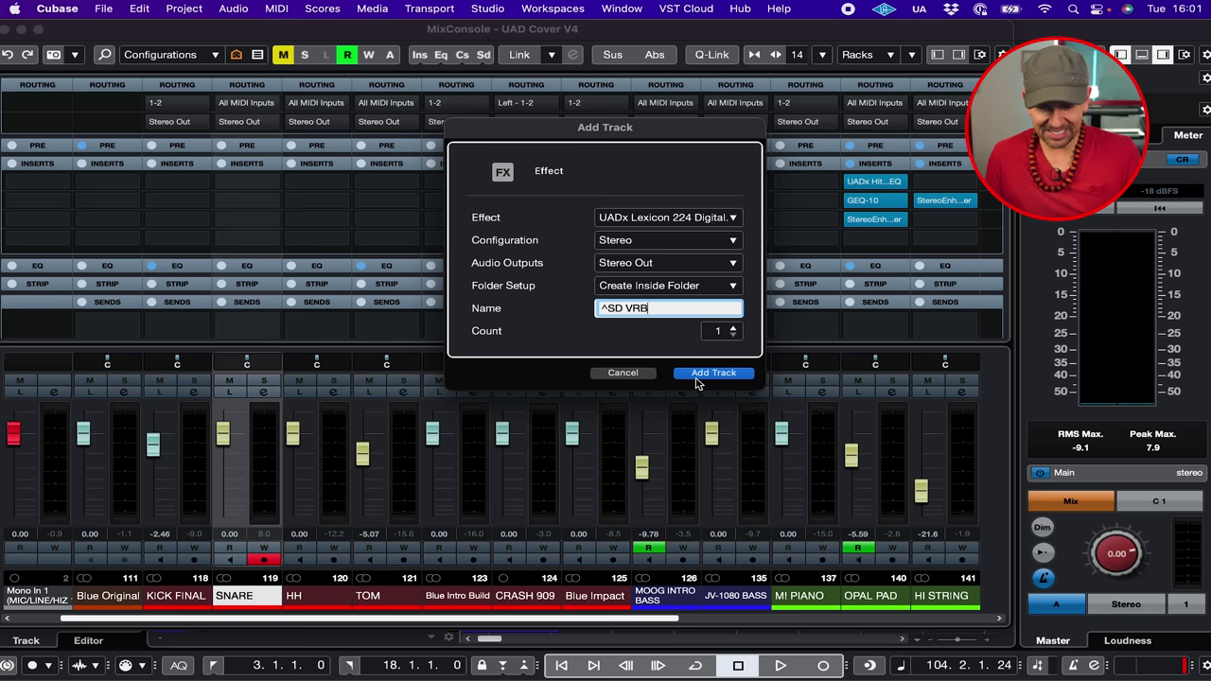
pyautogui.click(710, 373)
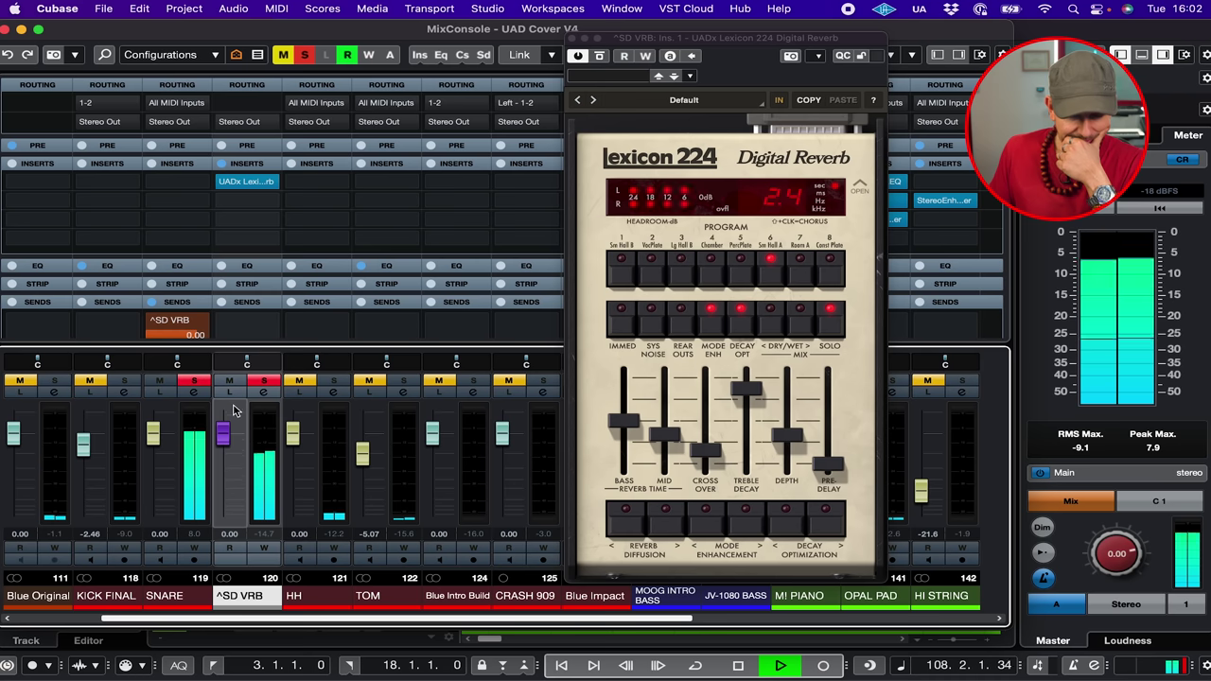
# Step: Lower the ^SD VRB channel's volume to -2.26 dB and reduce the Lexicon 224's treble decay, ending with playback stopped
pyautogui.moveTo(225, 433)
pyautogui.mouseDown()
pyautogui.moveTo(225, 468)
pyautogui.moveTo(225, 445)
pyautogui.mouseUp()
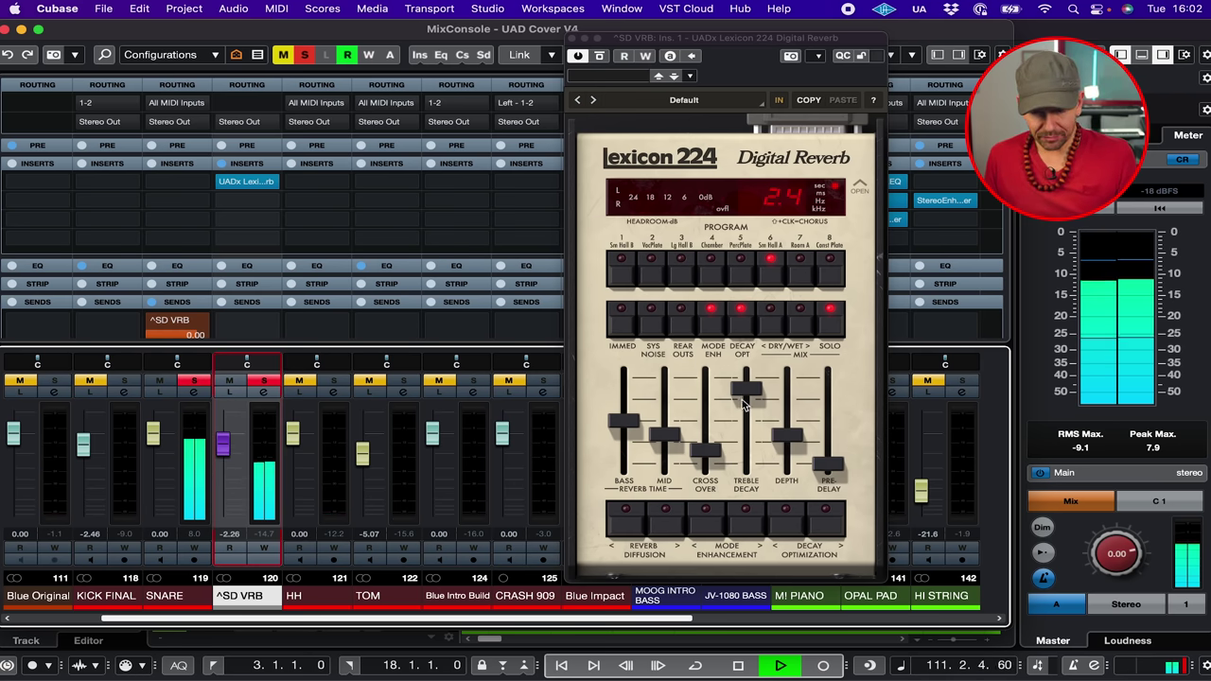
pyautogui.moveTo(745, 396); pyautogui.dragTo(748, 430)
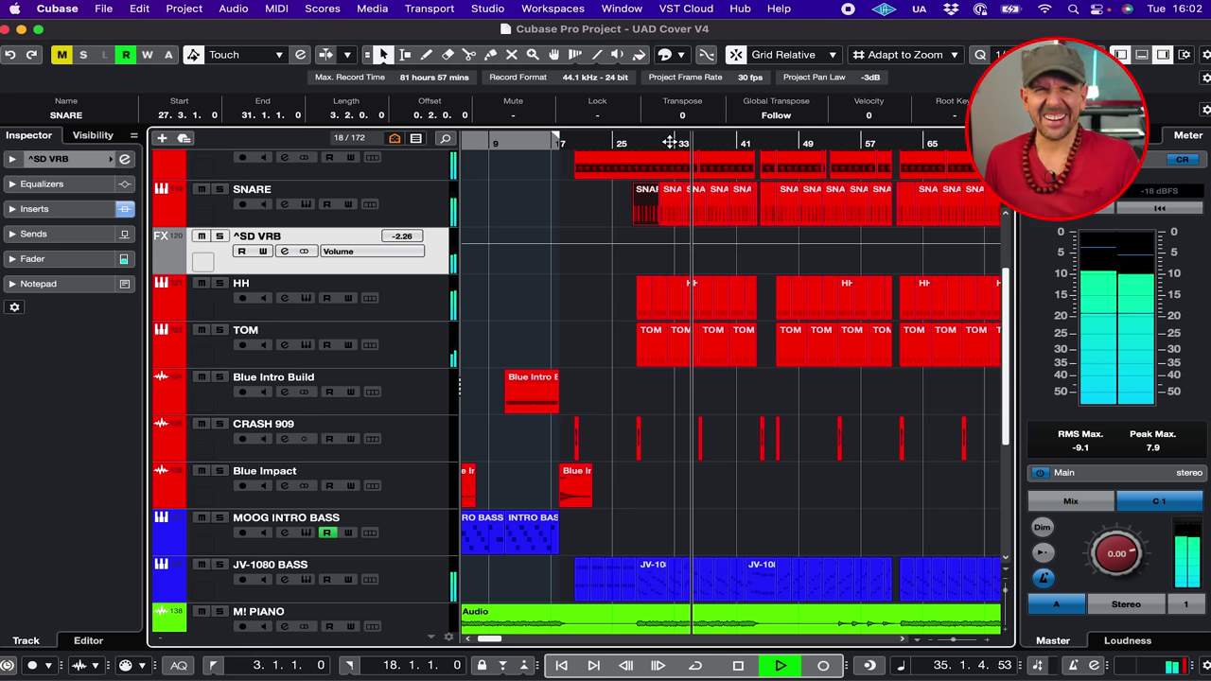
pyautogui.press('space')
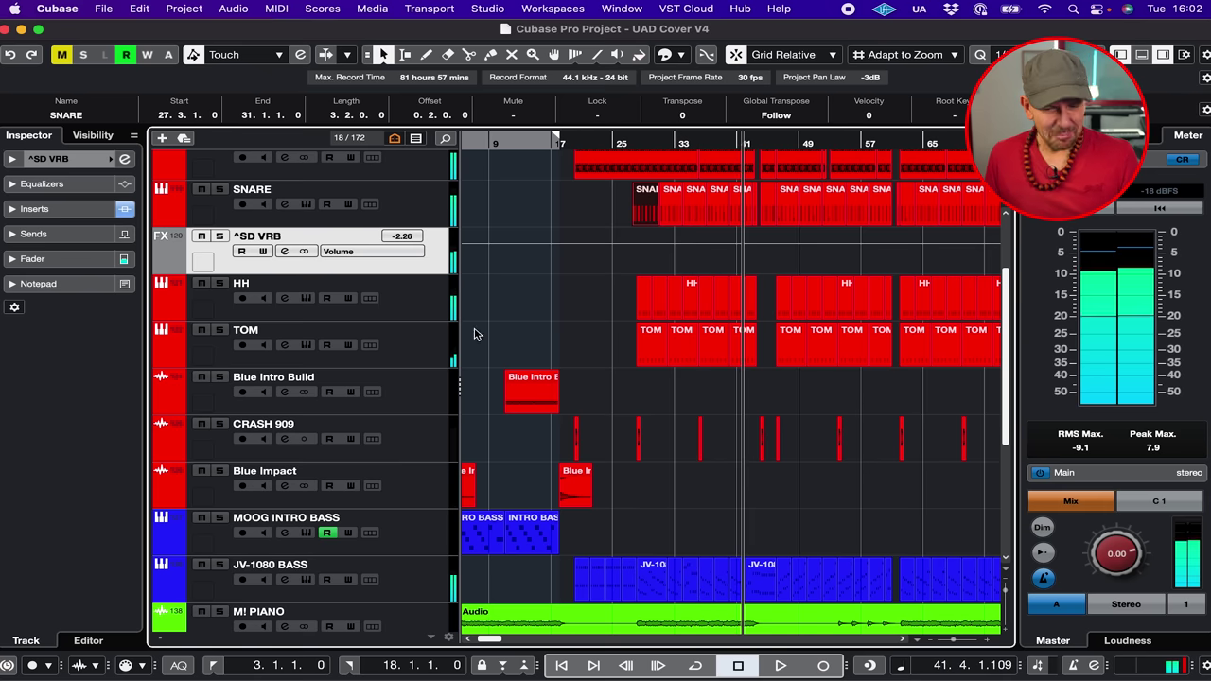
# Step: Select the HH track and filter its Battery sample library to shaker drum samples
pyautogui.click(423, 343)
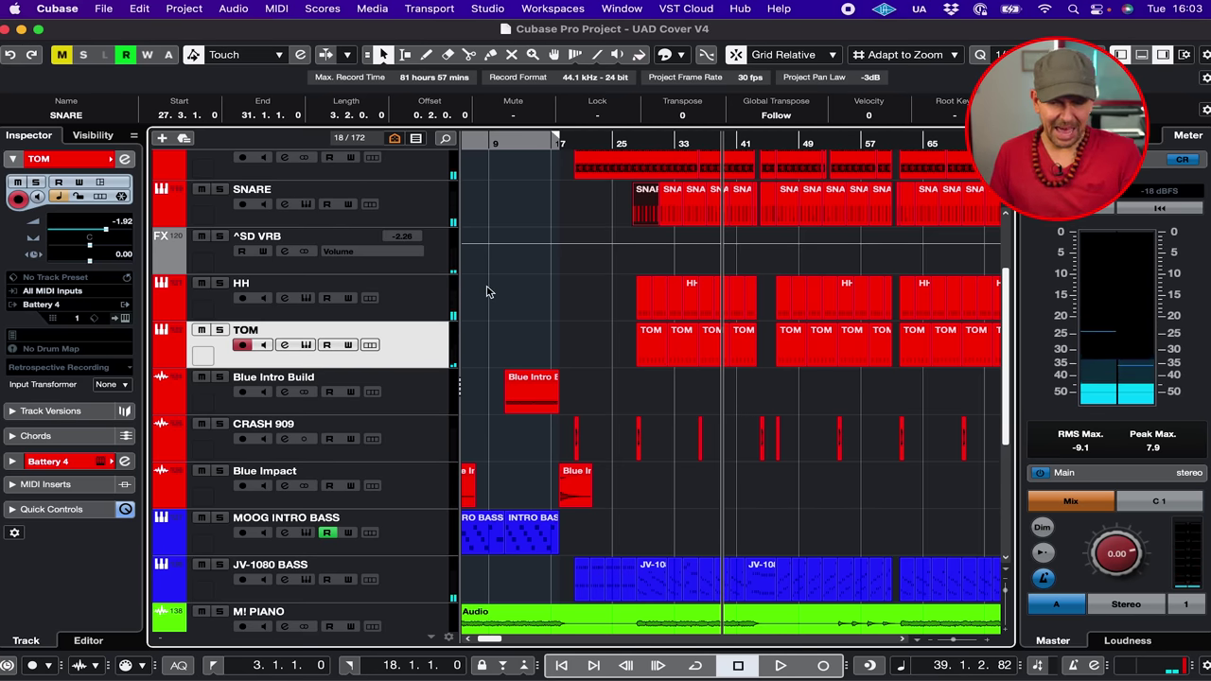
pyautogui.click(438, 302)
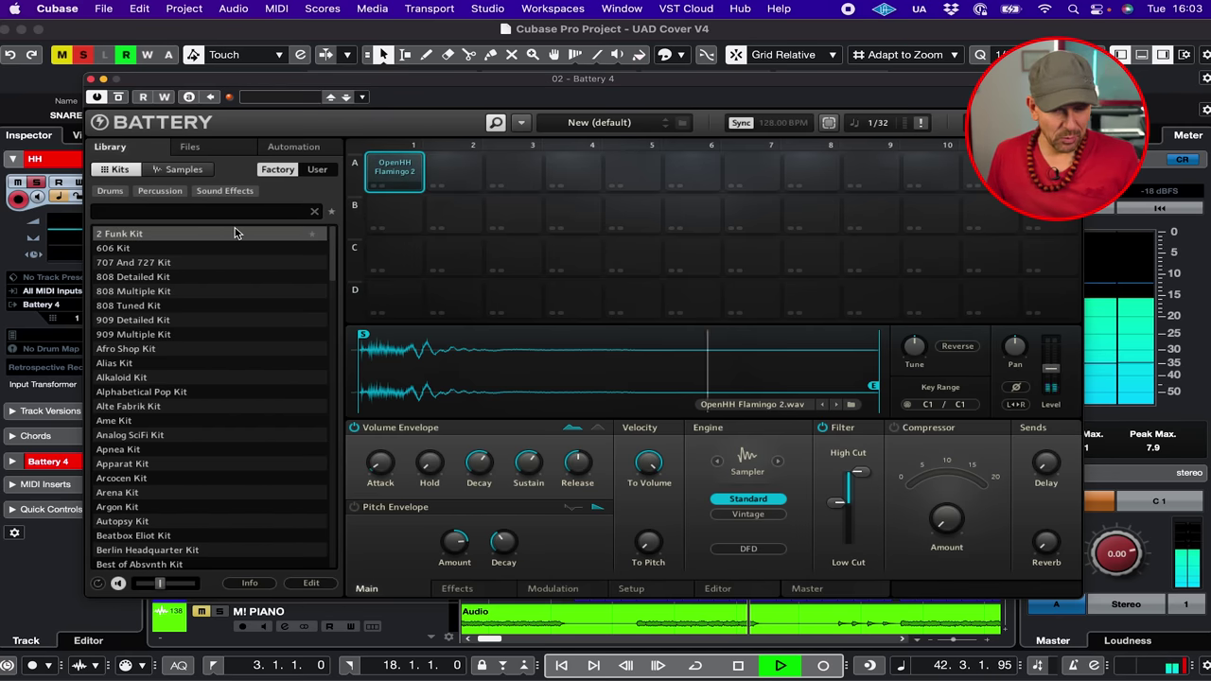
pyautogui.press('space')
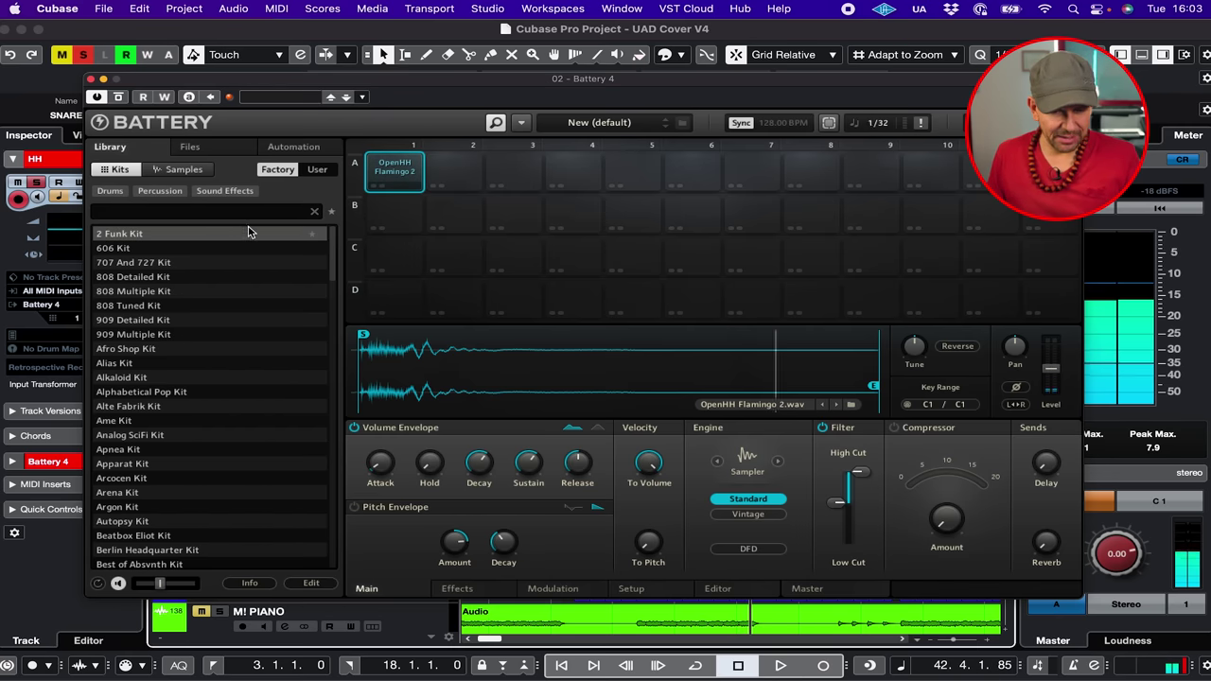
pyautogui.click(185, 170)
pyautogui.click(110, 191)
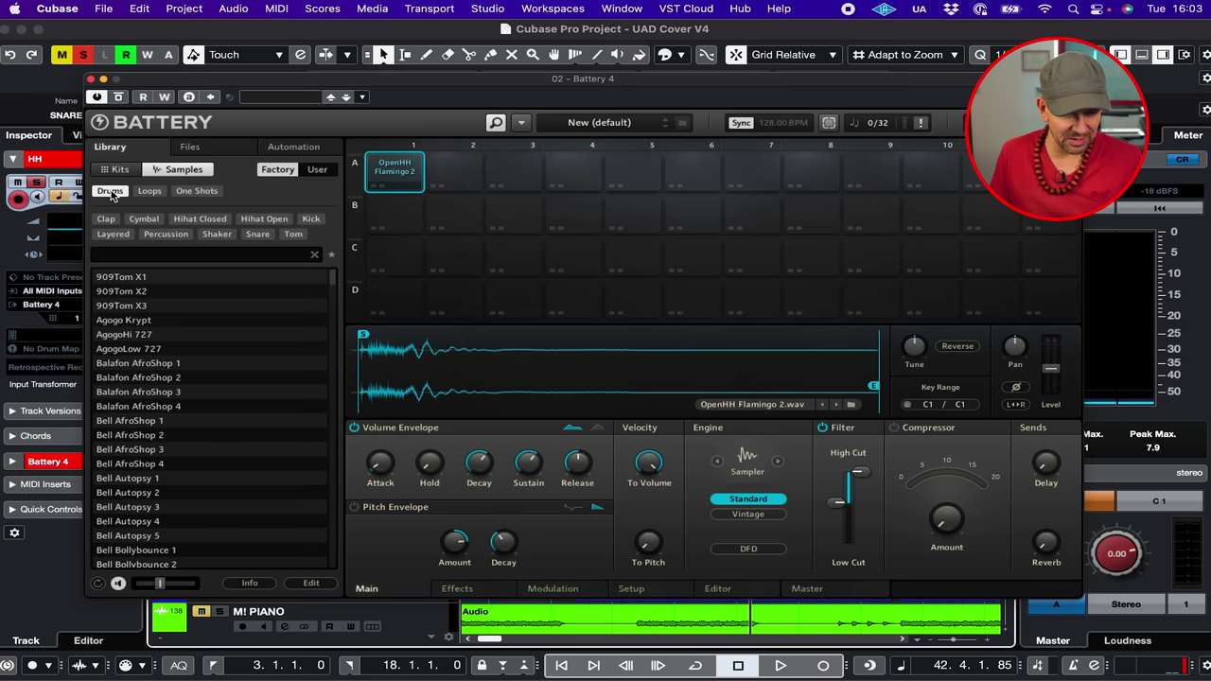
pyautogui.click(217, 234)
# Step: Audition the cabasa samples, load Cabasa Dracula 1 into cell A2, preview it and close the instrument
pyautogui.click(174, 304)
pyautogui.press('Down')
pyautogui.press('Down')
pyautogui.press('Up')
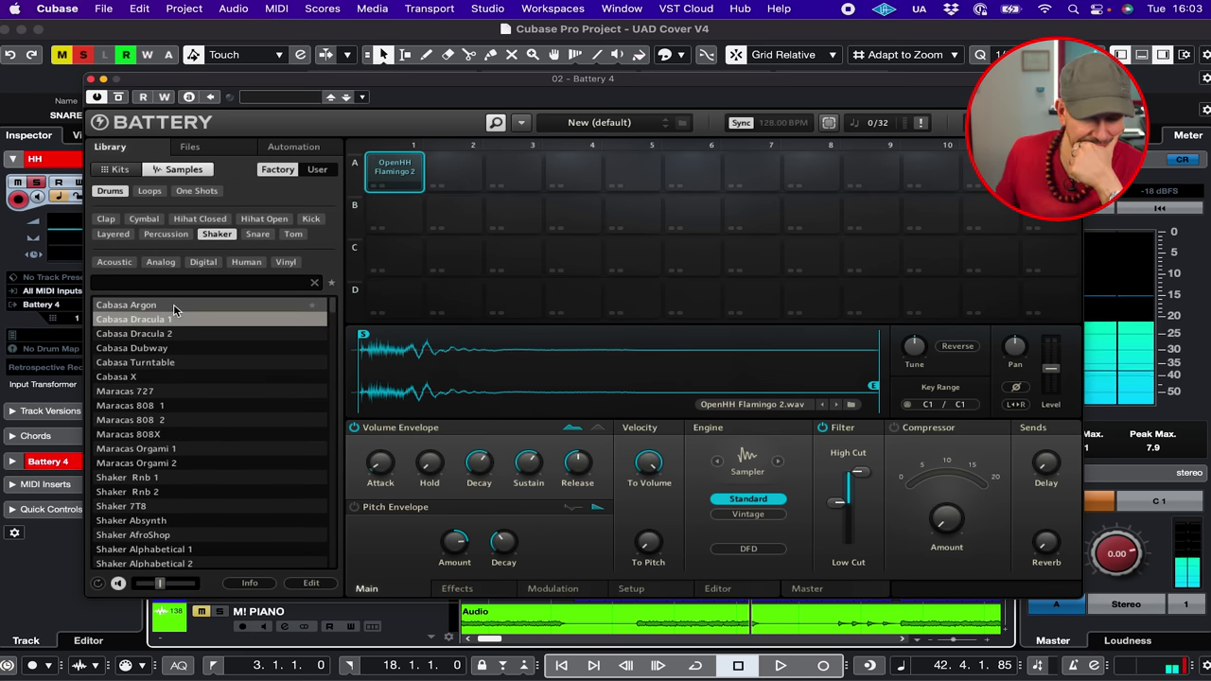
pyautogui.moveTo(173, 319); pyautogui.dragTo(452, 173)
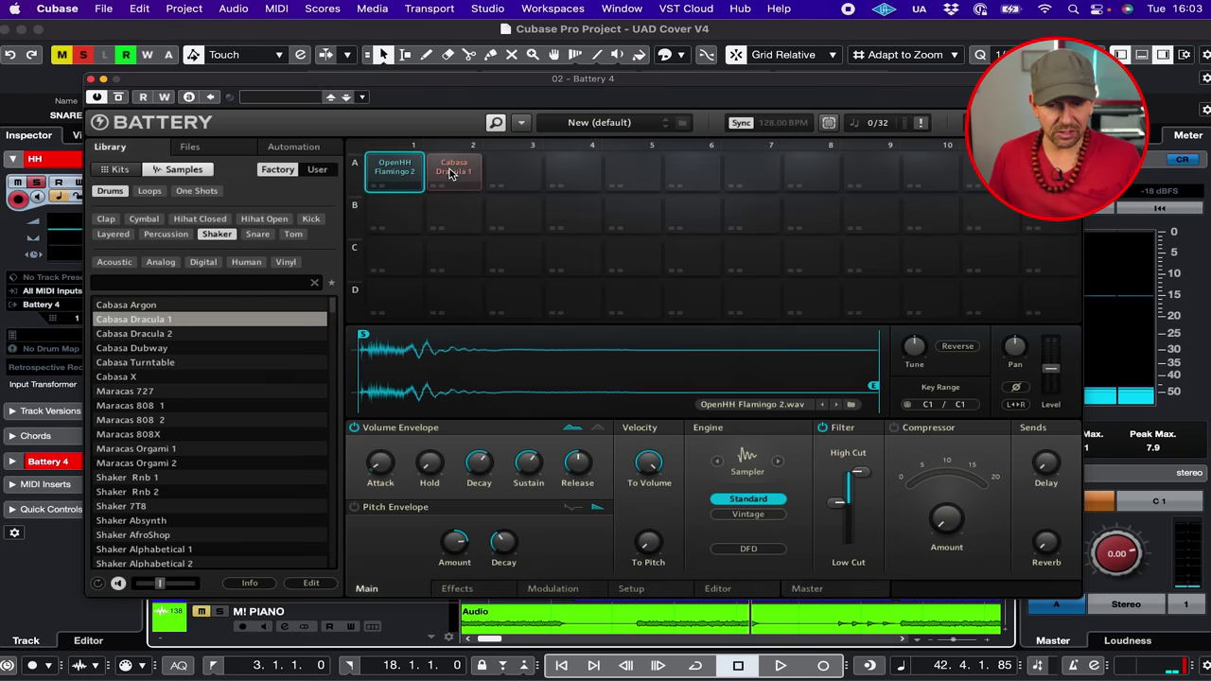
pyautogui.click(455, 174)
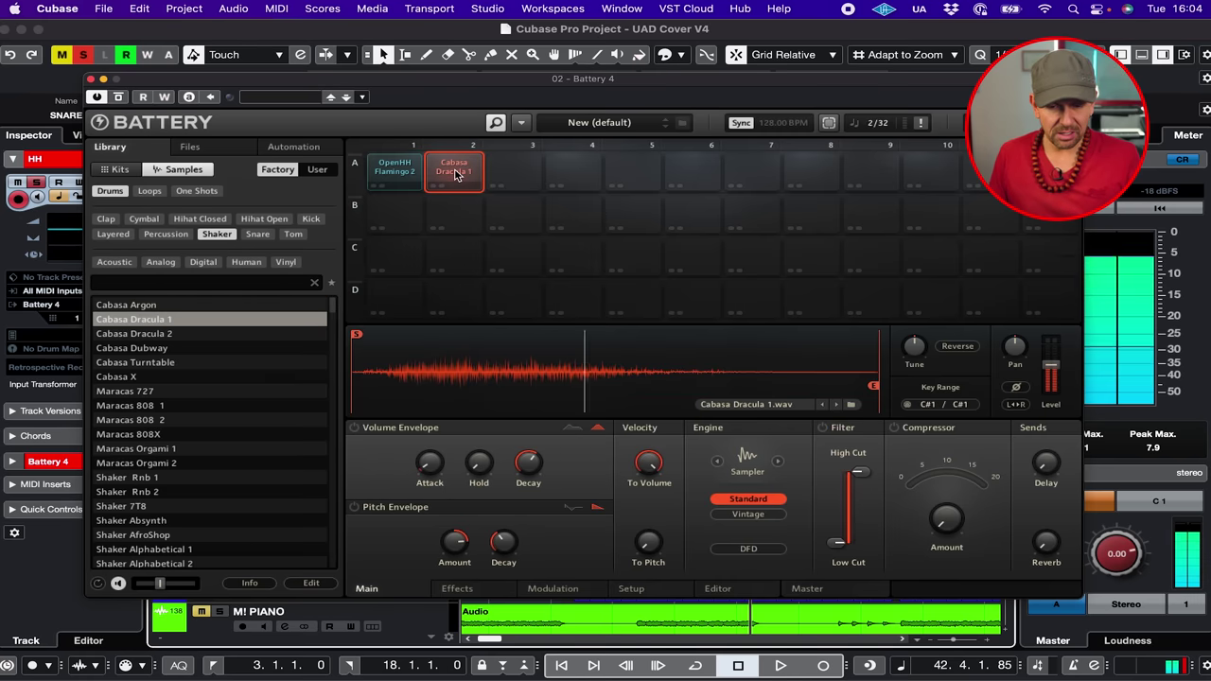
pyautogui.click(92, 81)
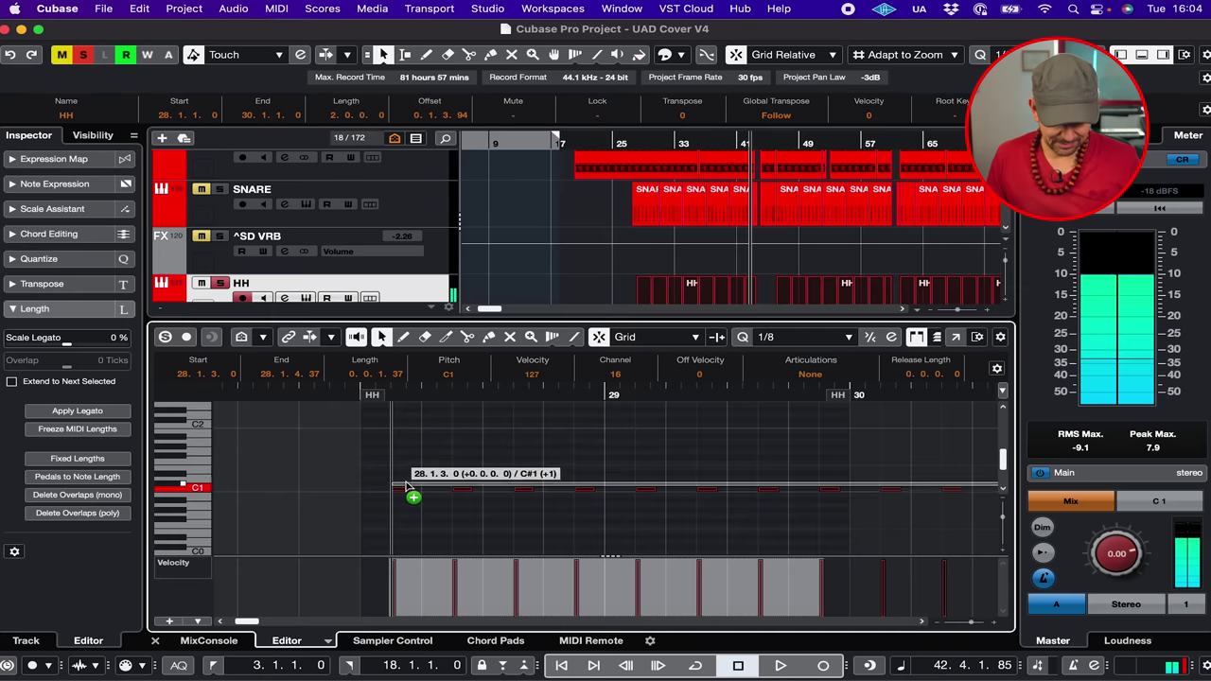
# Step: Duplicate the HH part's hi-hat notes from C1 up to C#1 and play the new cabasa layer back
pyautogui.moveTo(407, 490); pyautogui.dragTo(406, 484)
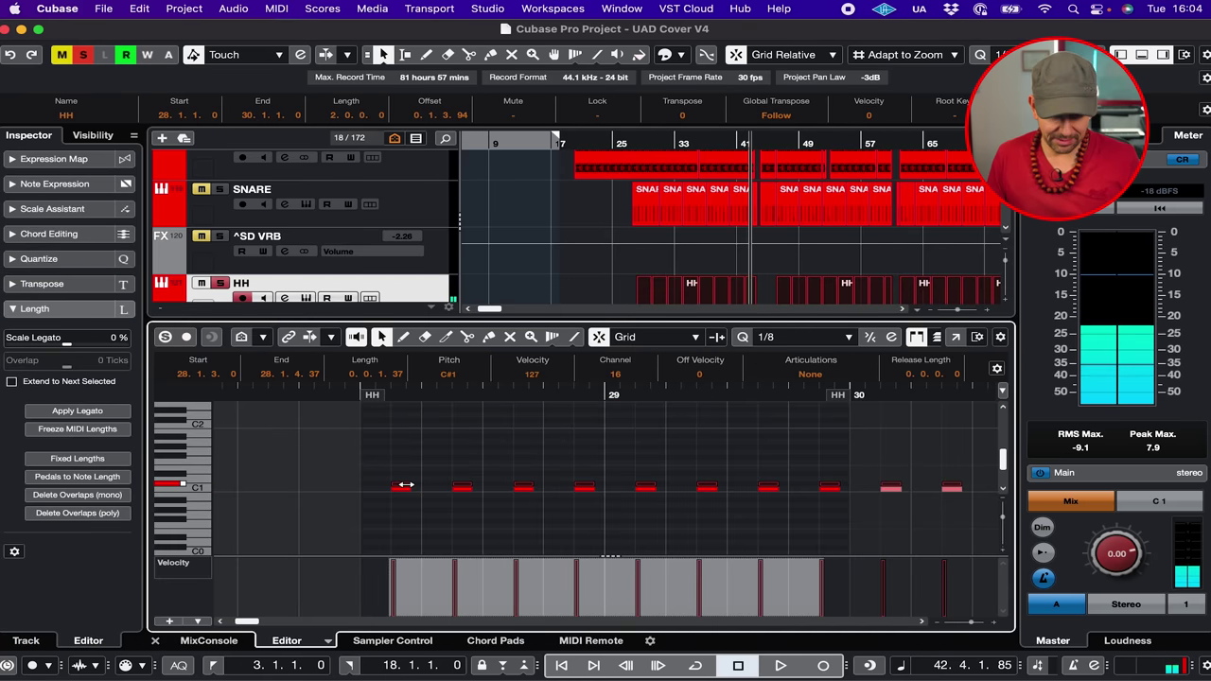
pyautogui.press('space')
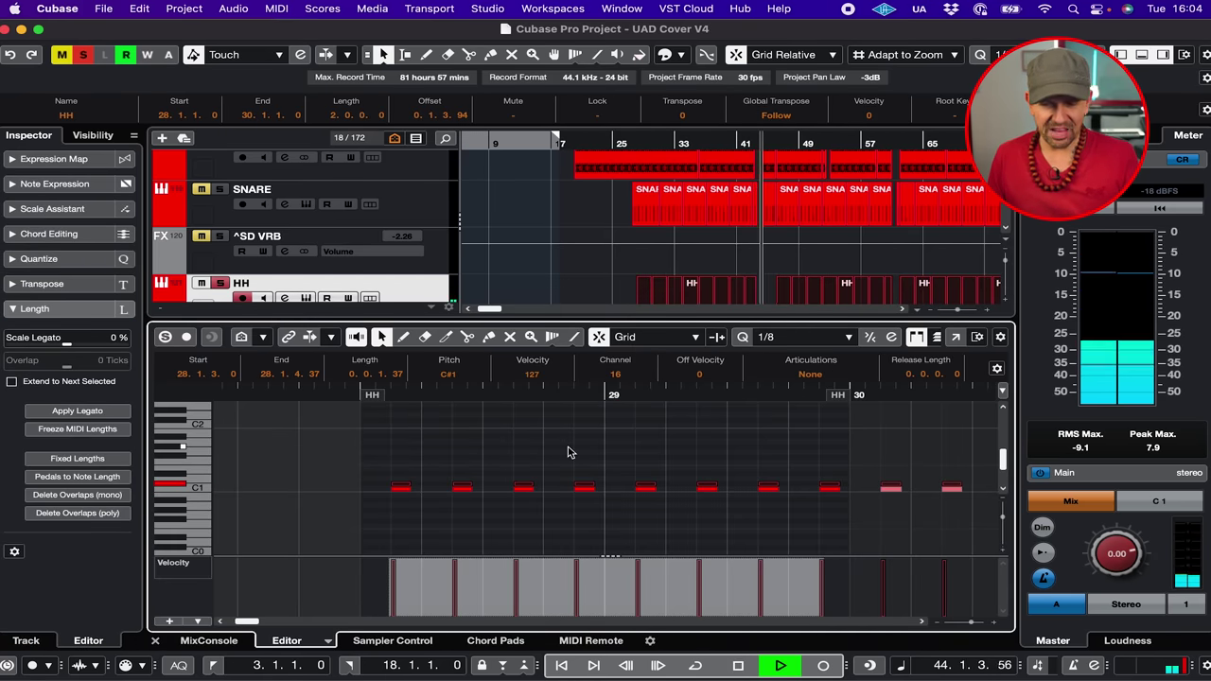
pyautogui.press('space')
pyautogui.click(655, 139)
pyautogui.press('space')
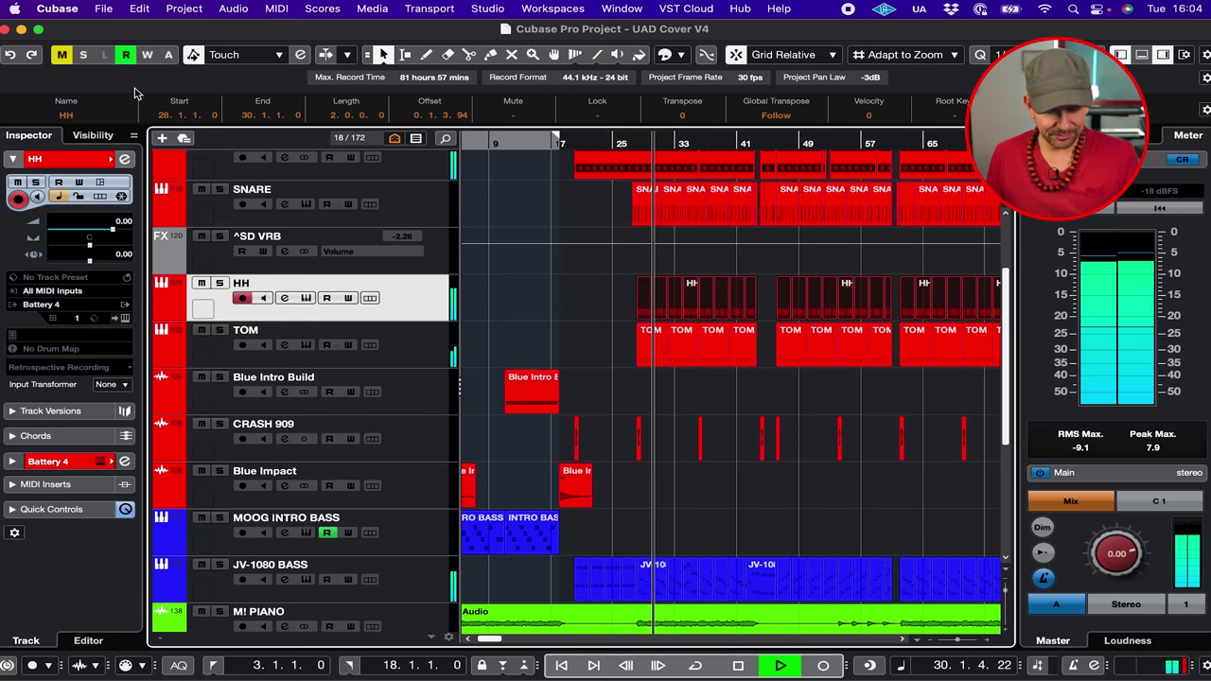
# Step: Set the OpenHH Flamingo 2 cell's volume to -7.8 dB in the HH track's Battery instrument during playback
pyautogui.click(306, 298)
pyautogui.click(456, 172)
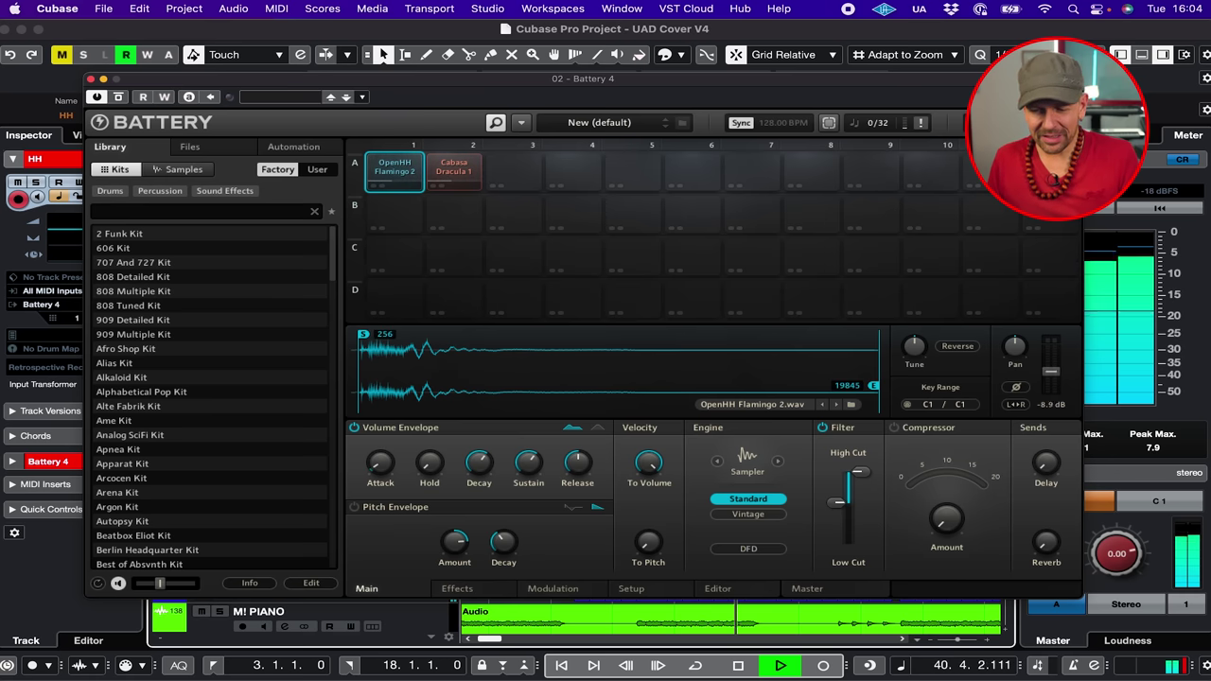
pyautogui.moveTo(1049, 373); pyautogui.dragTo(1050, 369)
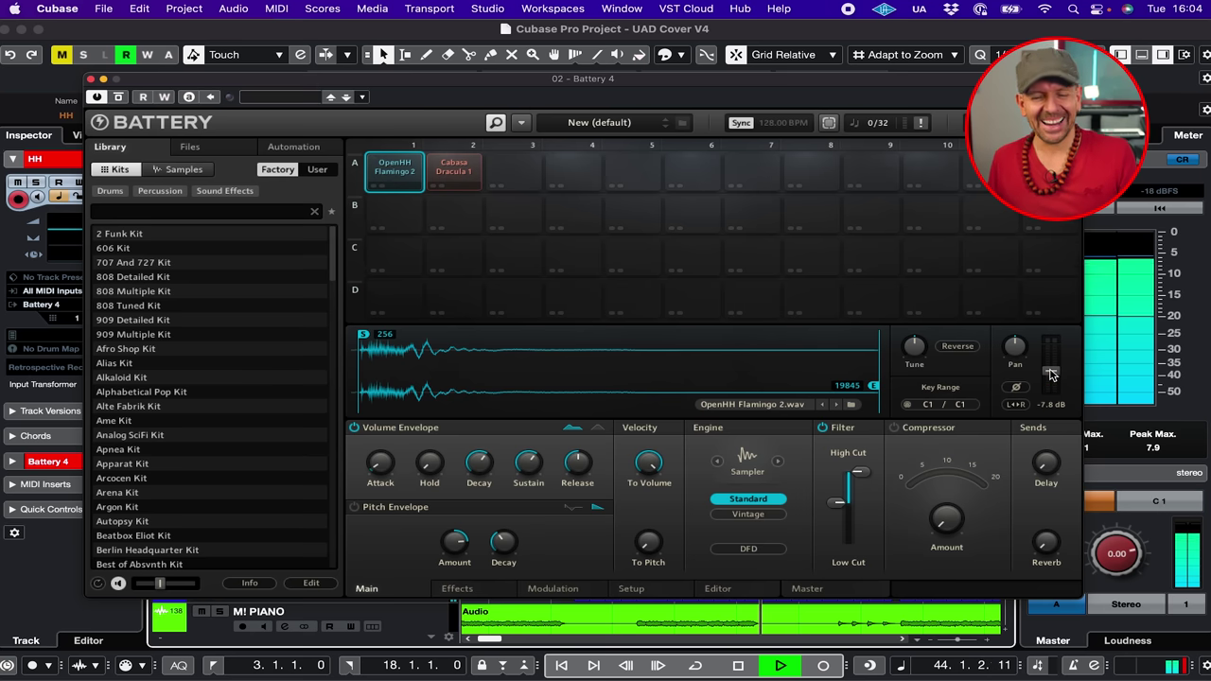
pyautogui.press('space')
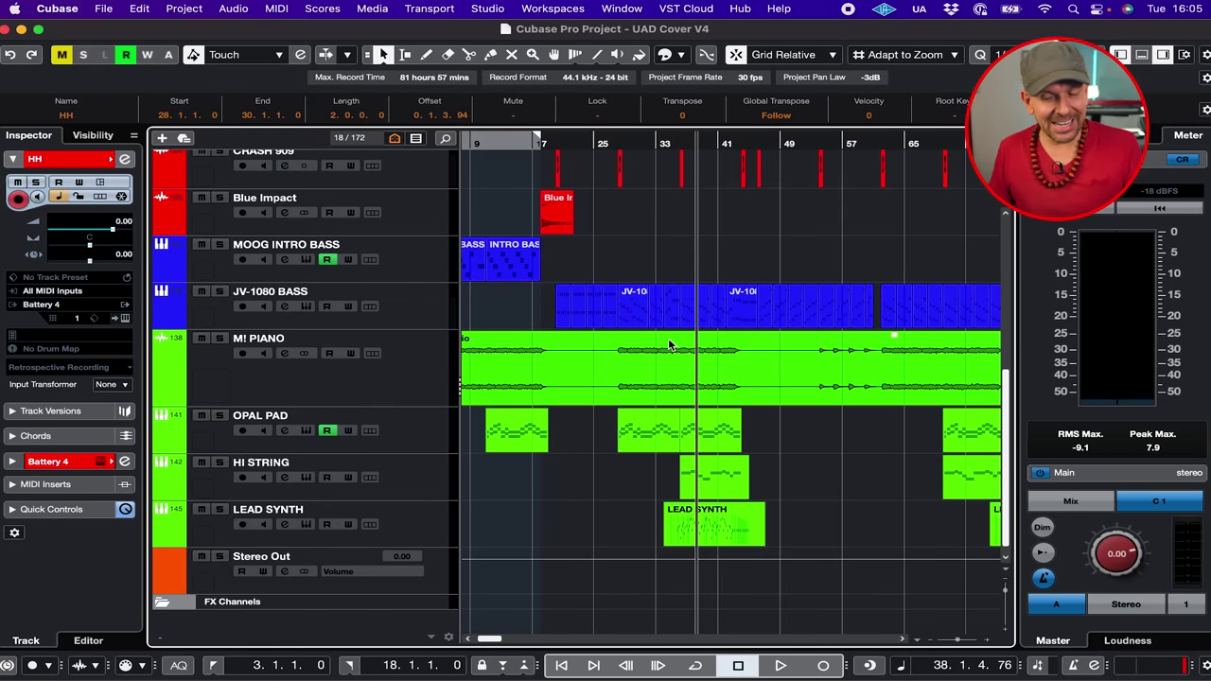
# Step: Play the song from bar 36 and listen to the LEAD SYNTH track in solo
pyautogui.click(678, 141)
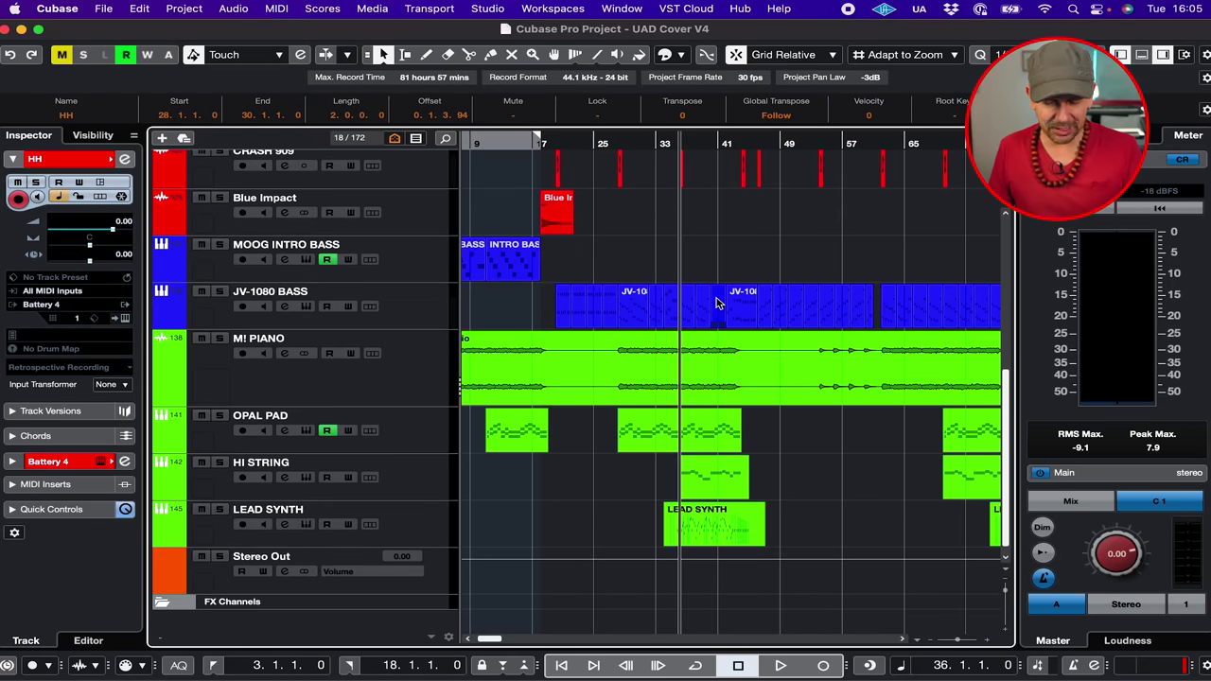
pyautogui.press('space')
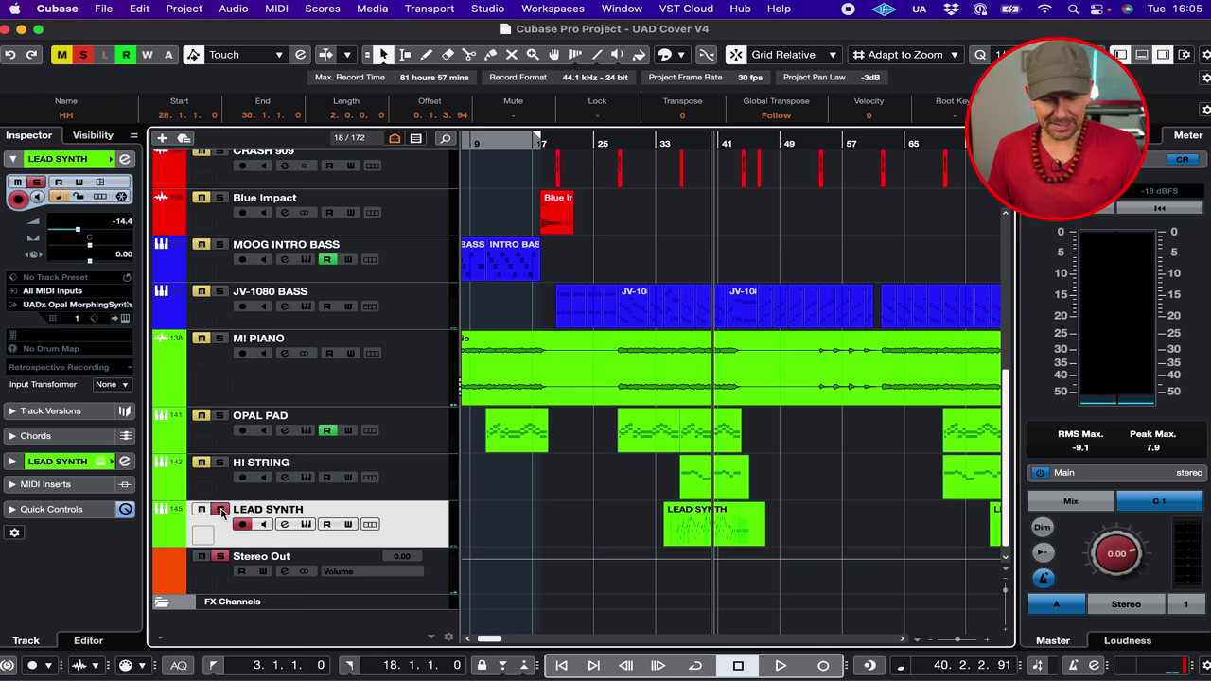
pyautogui.click(220, 510)
pyautogui.press('space')
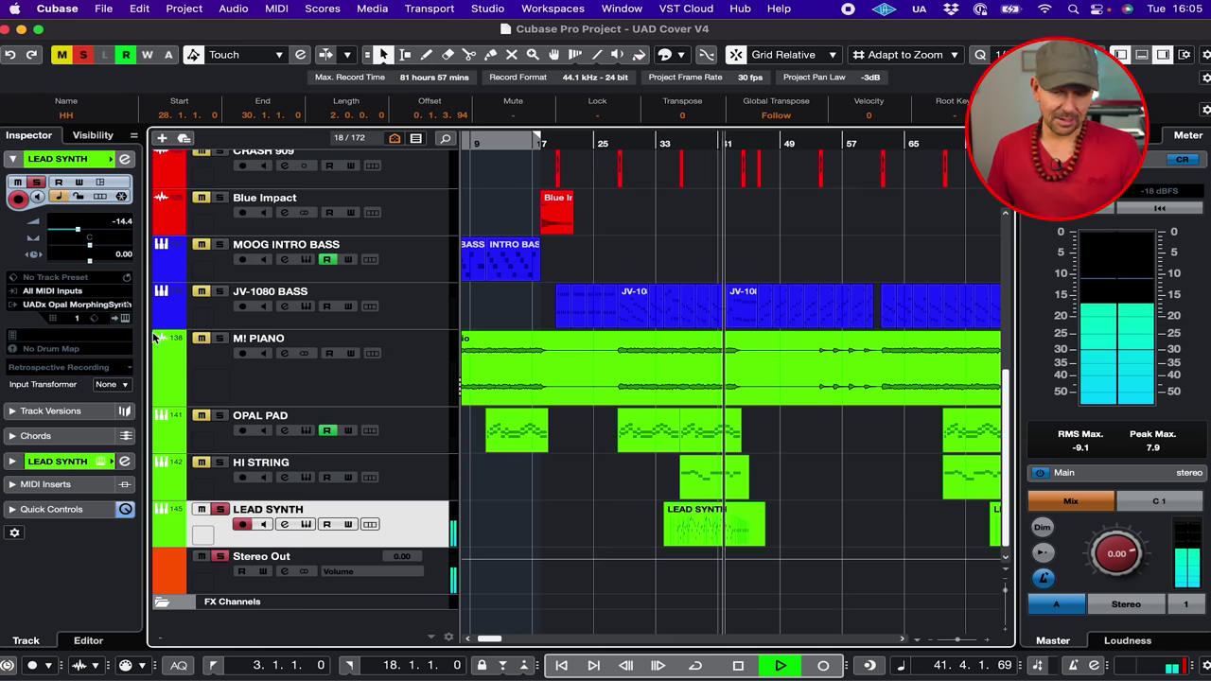
pyautogui.press('space')
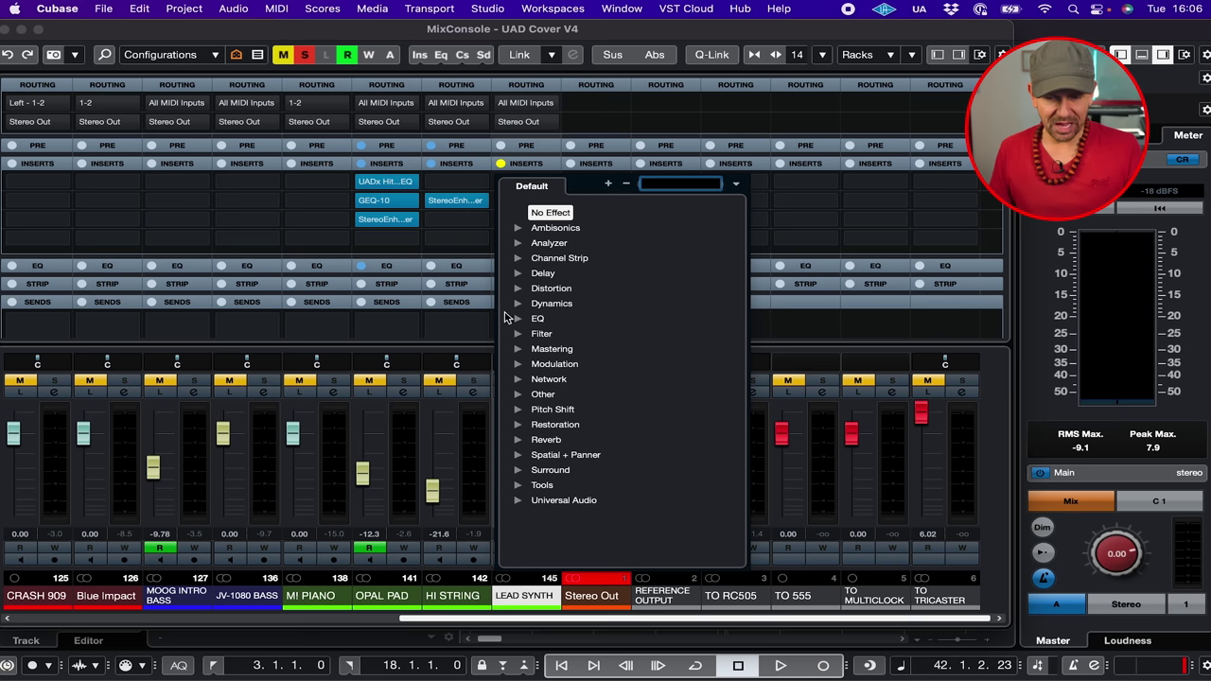
# Step: Insert the UADx Pultec EQP-1A EQ in the LEAD SYNTH channel's first slot and audition the soloed synth
pyautogui.click(518, 318)
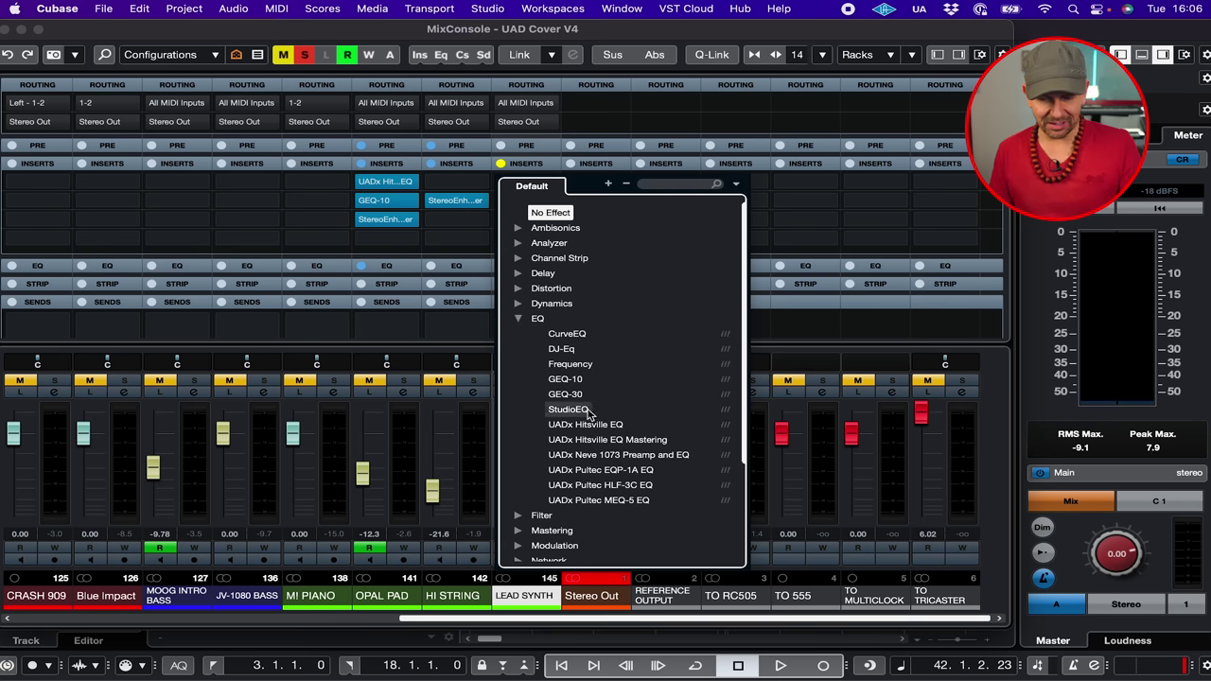
pyautogui.click(606, 472)
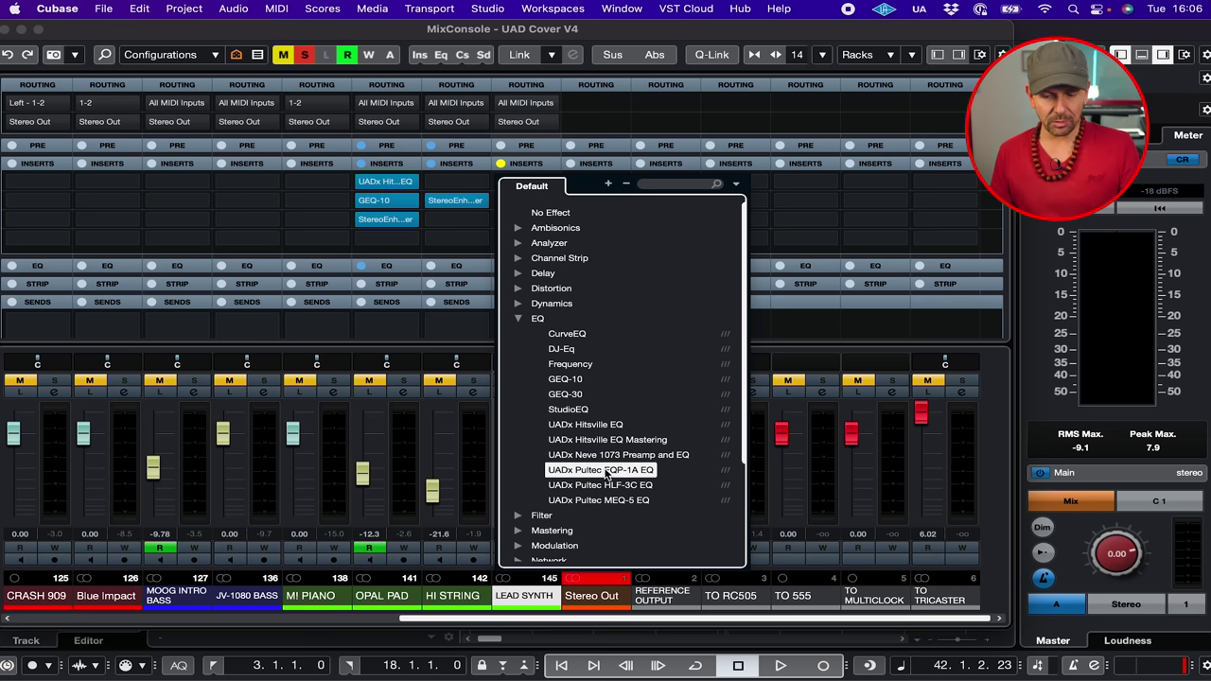
pyautogui.click(606, 472)
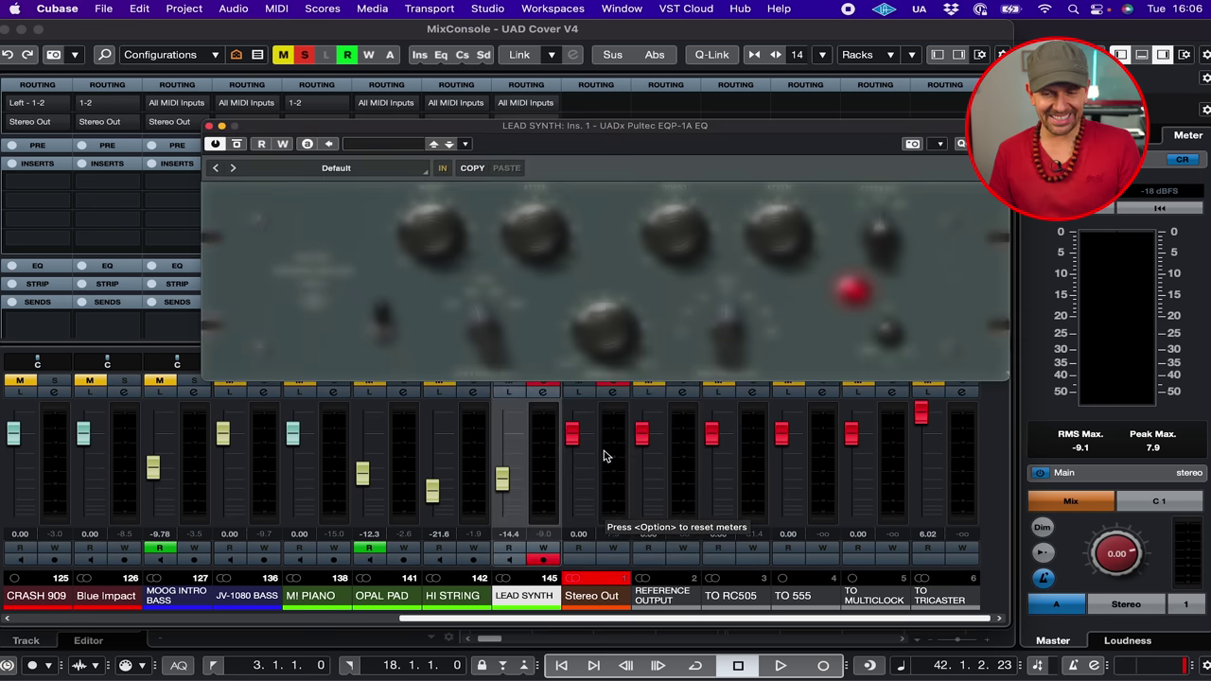
pyautogui.moveTo(679, 127); pyautogui.dragTo(533, 127)
pyautogui.press('space')
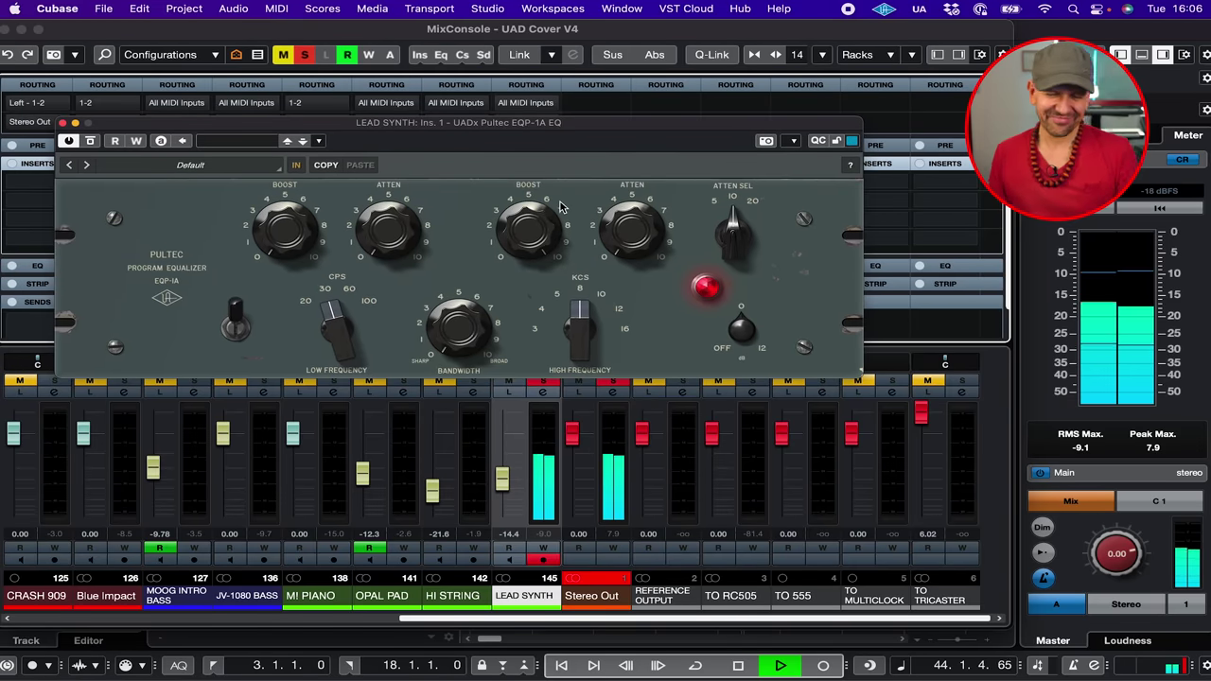
pyautogui.press('space')
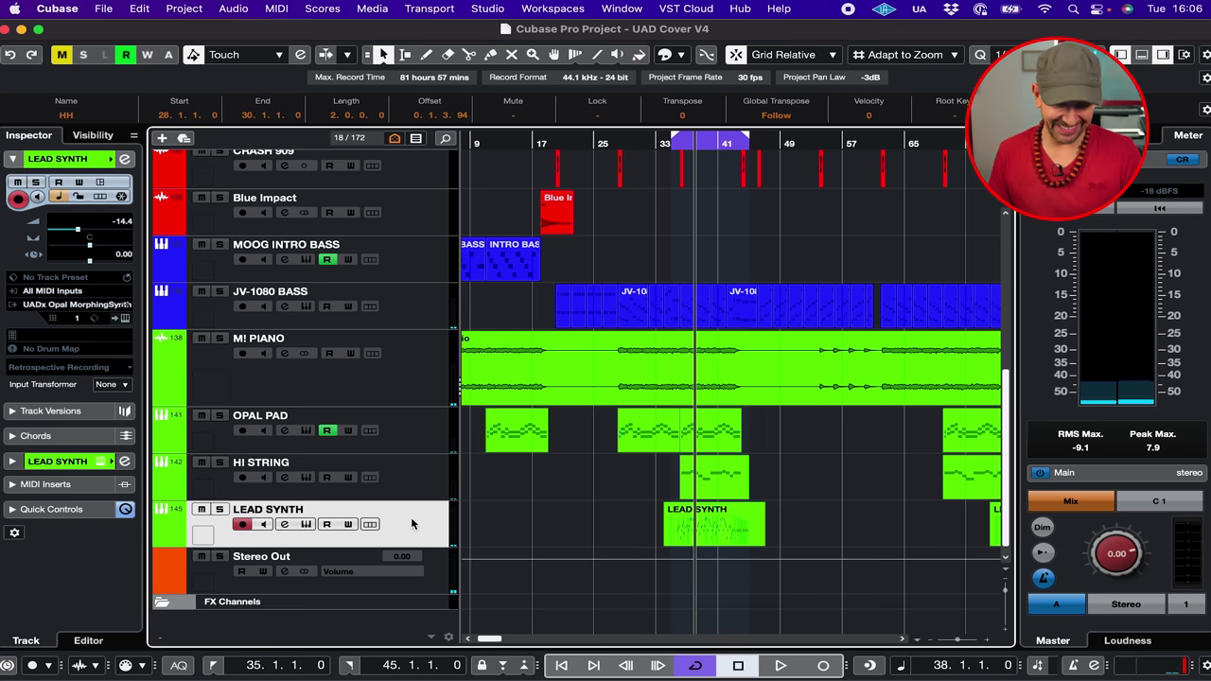
# Step: Remove the Phaser and DualFilter inserts from the LEAD SYNTH channel and check its Pultec EQP-1A settings
pyautogui.press('F3')
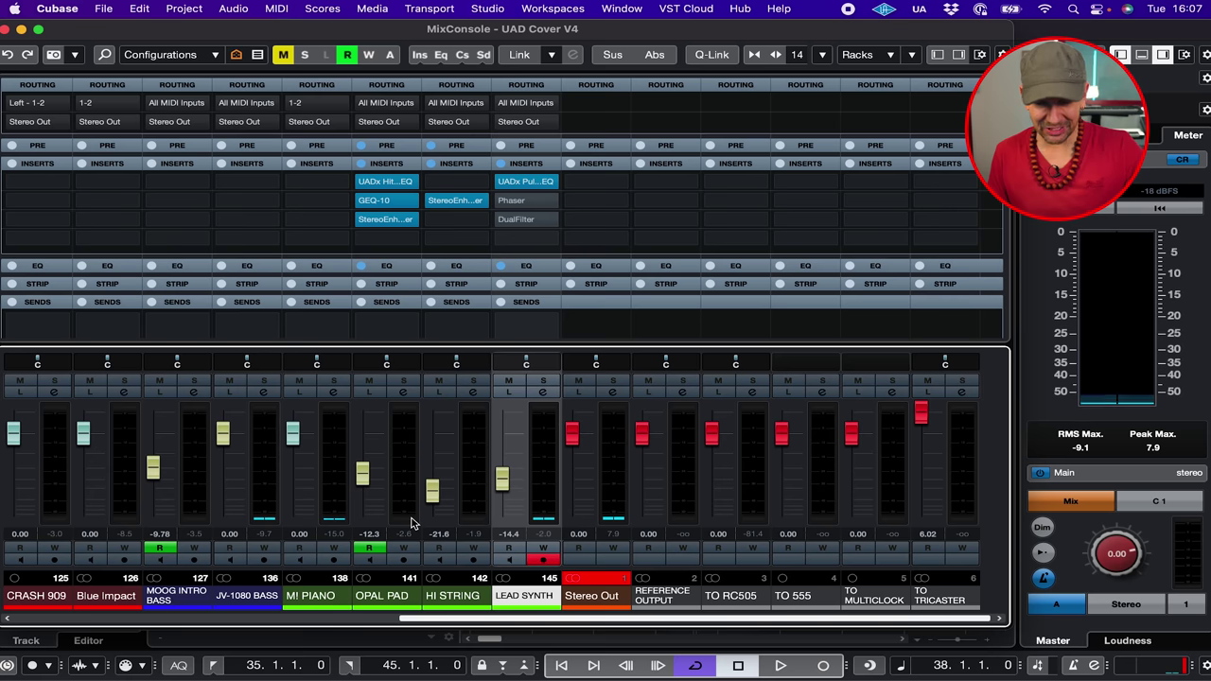
pyautogui.click(553, 202)
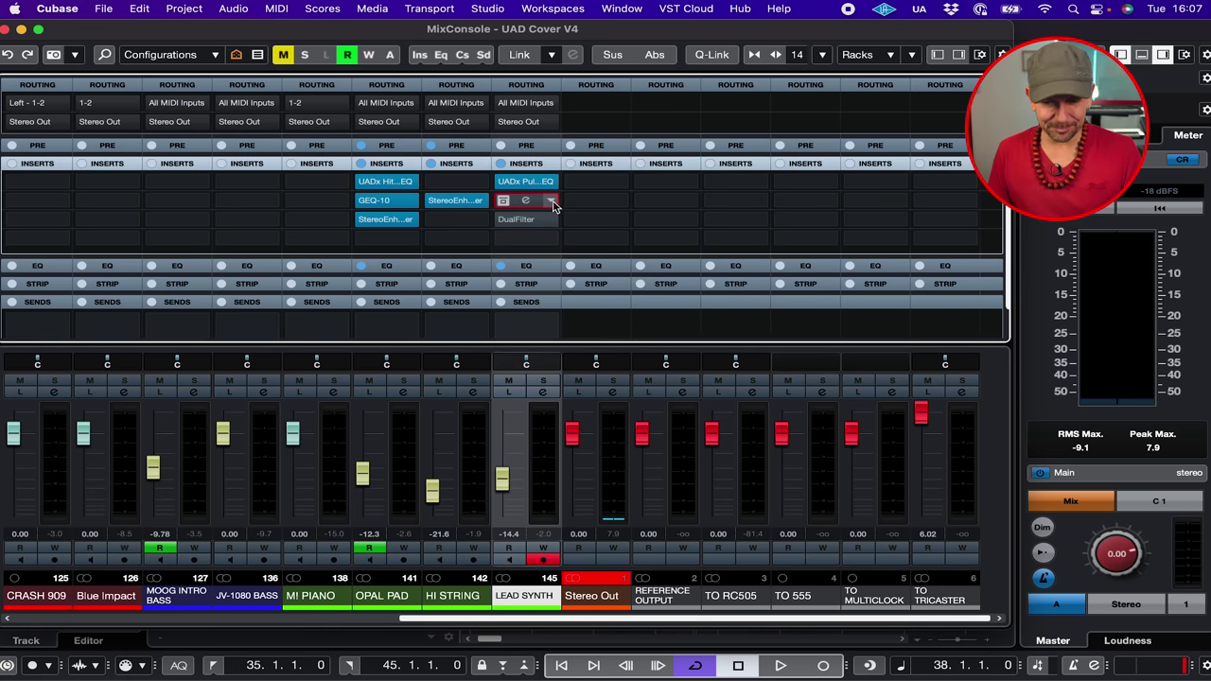
pyautogui.click(549, 231)
pyautogui.click(553, 220)
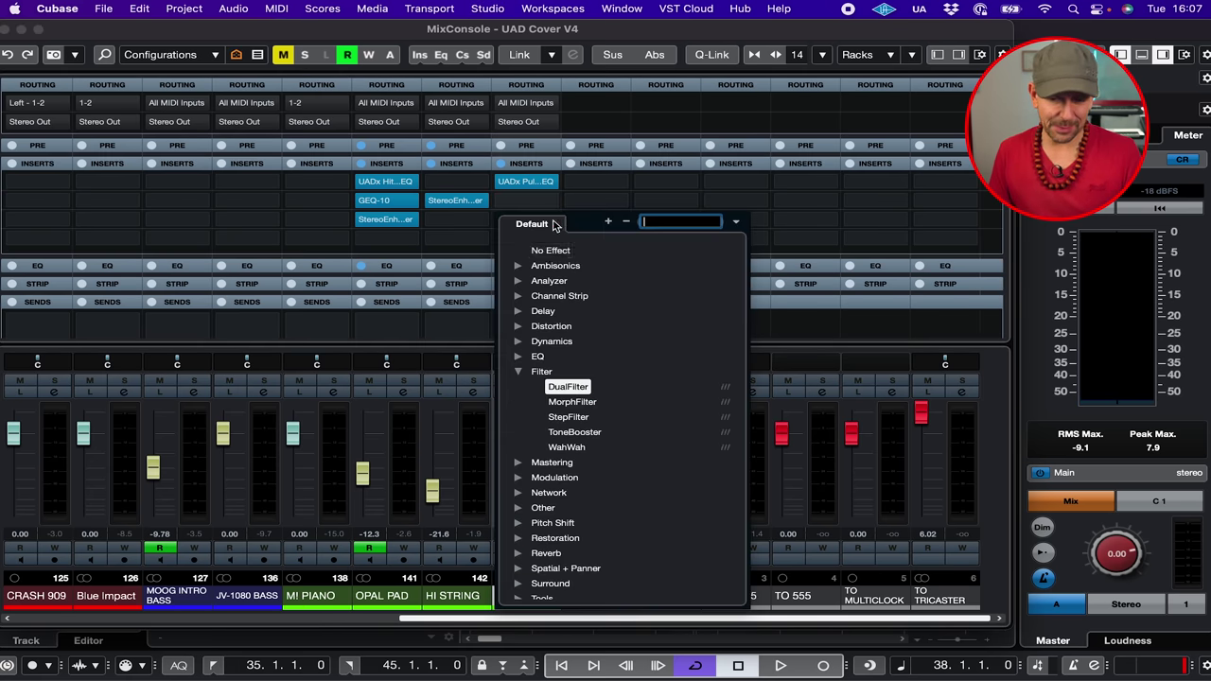
pyautogui.click(549, 251)
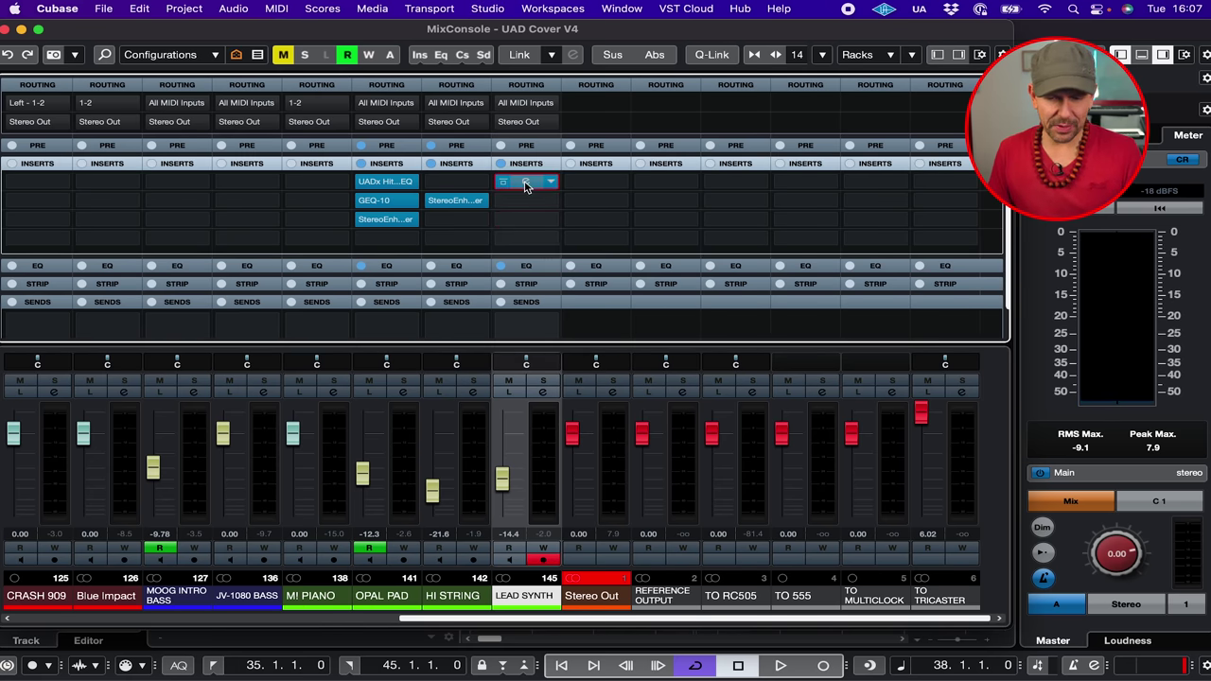
pyautogui.click(526, 184)
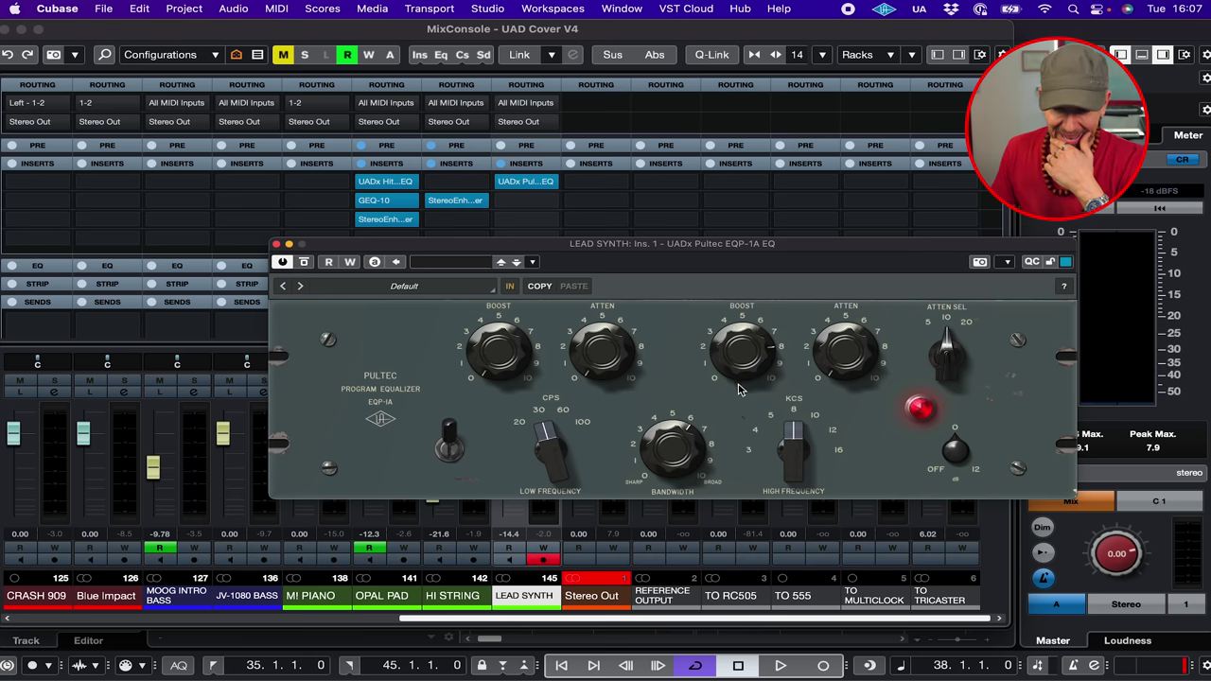
pyautogui.click(277, 244)
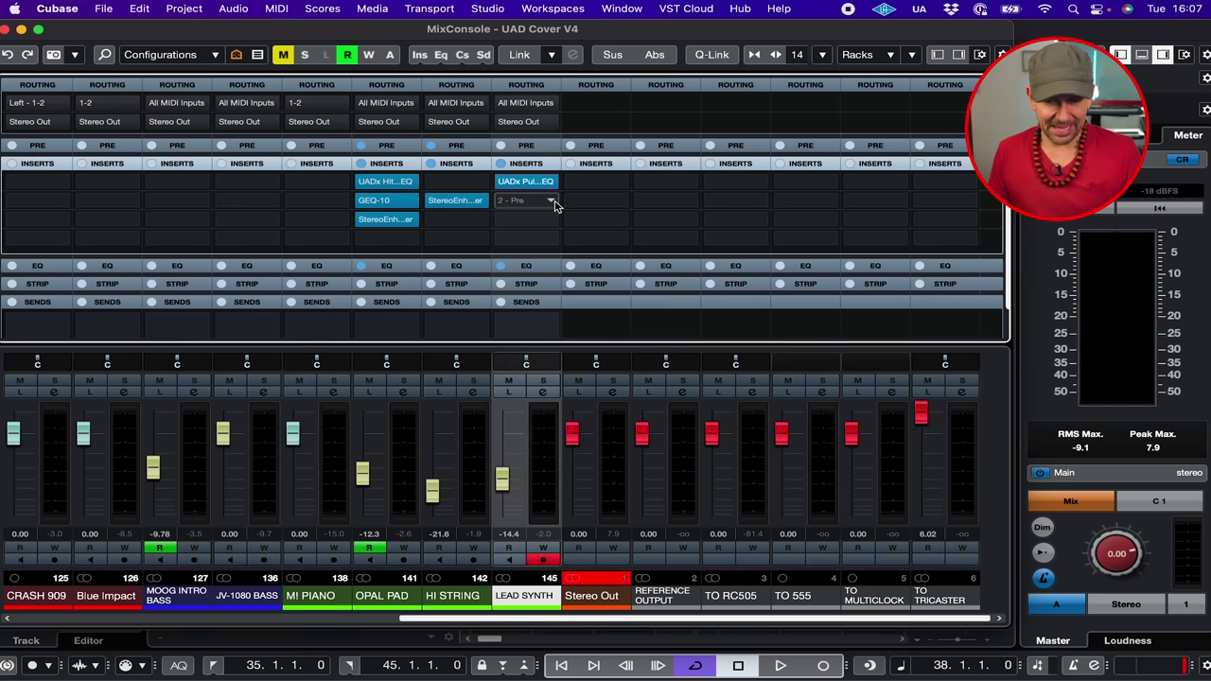
# Step: Insert the UADx Pultec MEQ-5 EQ in the LEAD SYNTH channel's second slot and audition it in the full mix
pyautogui.click(552, 201)
pyautogui.click(527, 341)
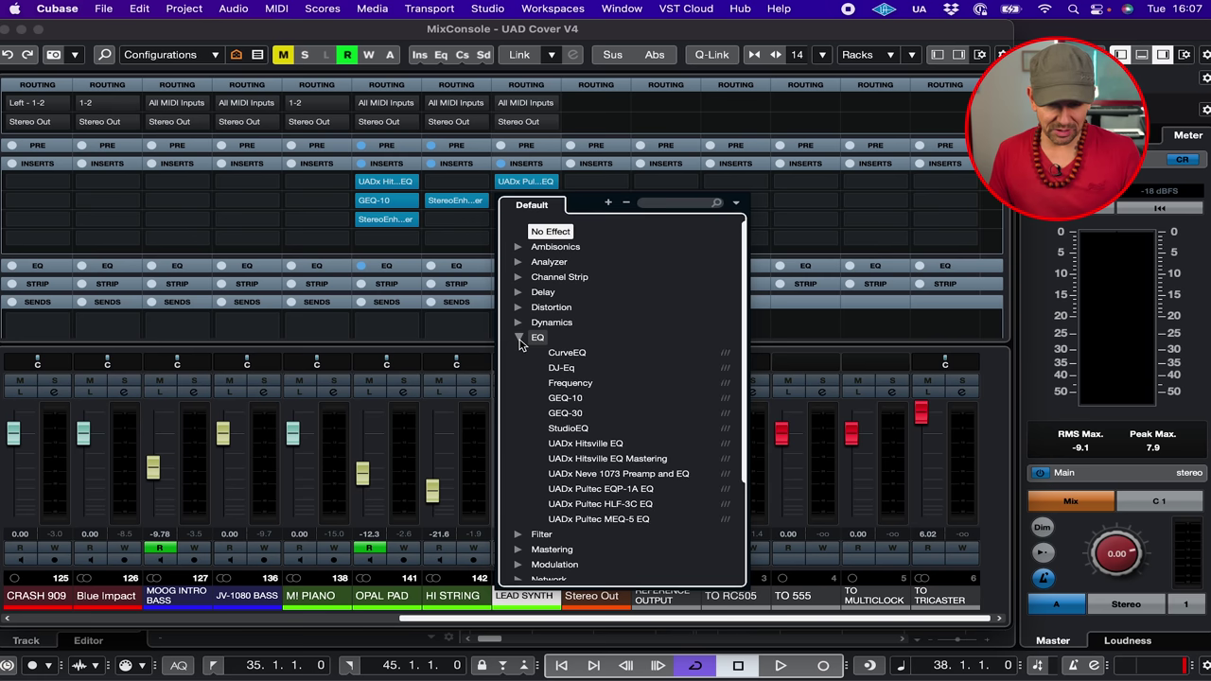
pyautogui.click(626, 519)
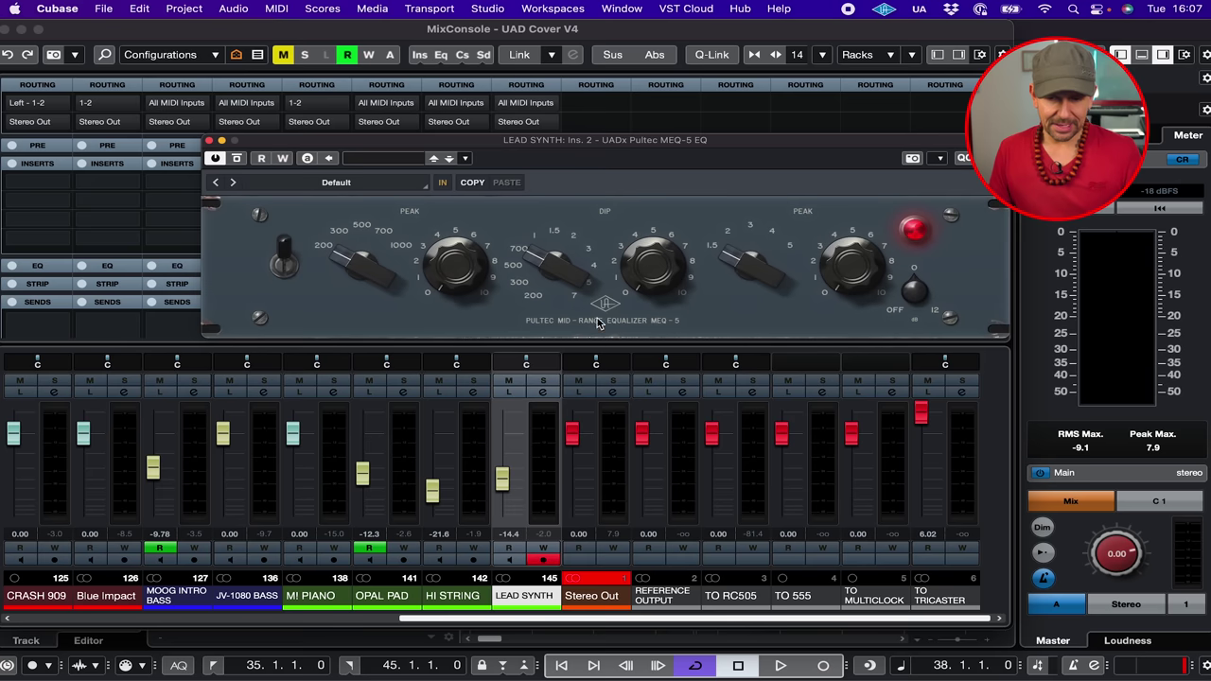
pyautogui.moveTo(662, 143); pyautogui.dragTo(511, 144)
pyautogui.press('space')
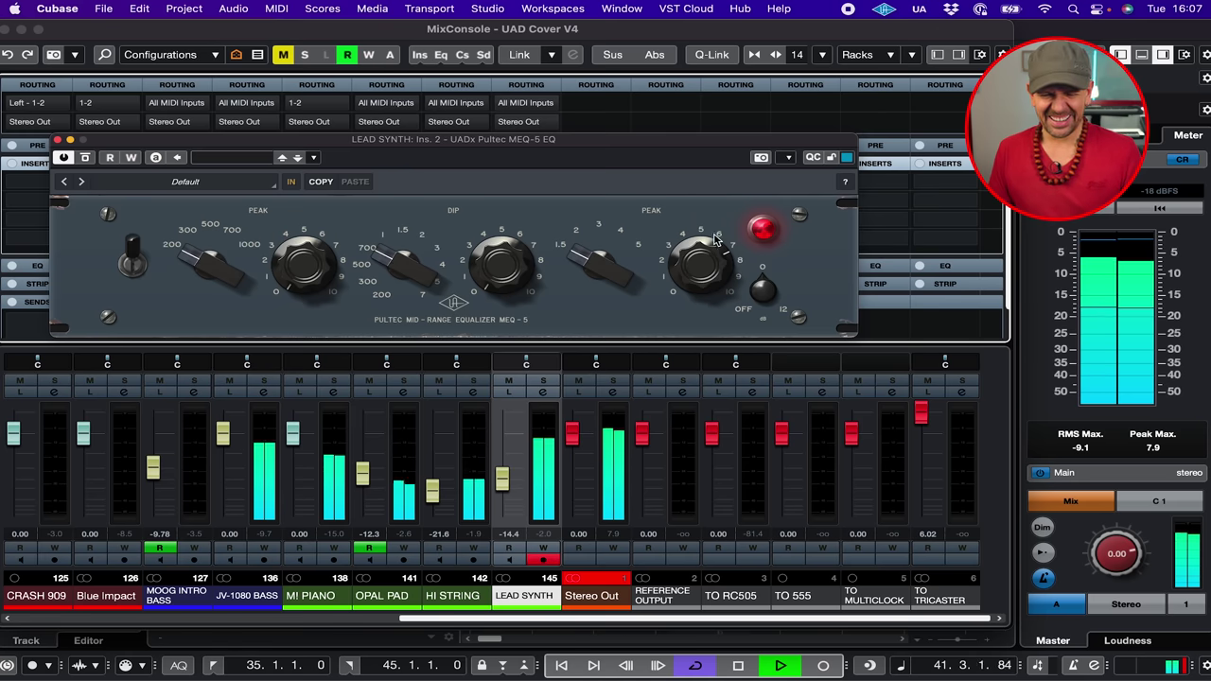
pyautogui.press('space')
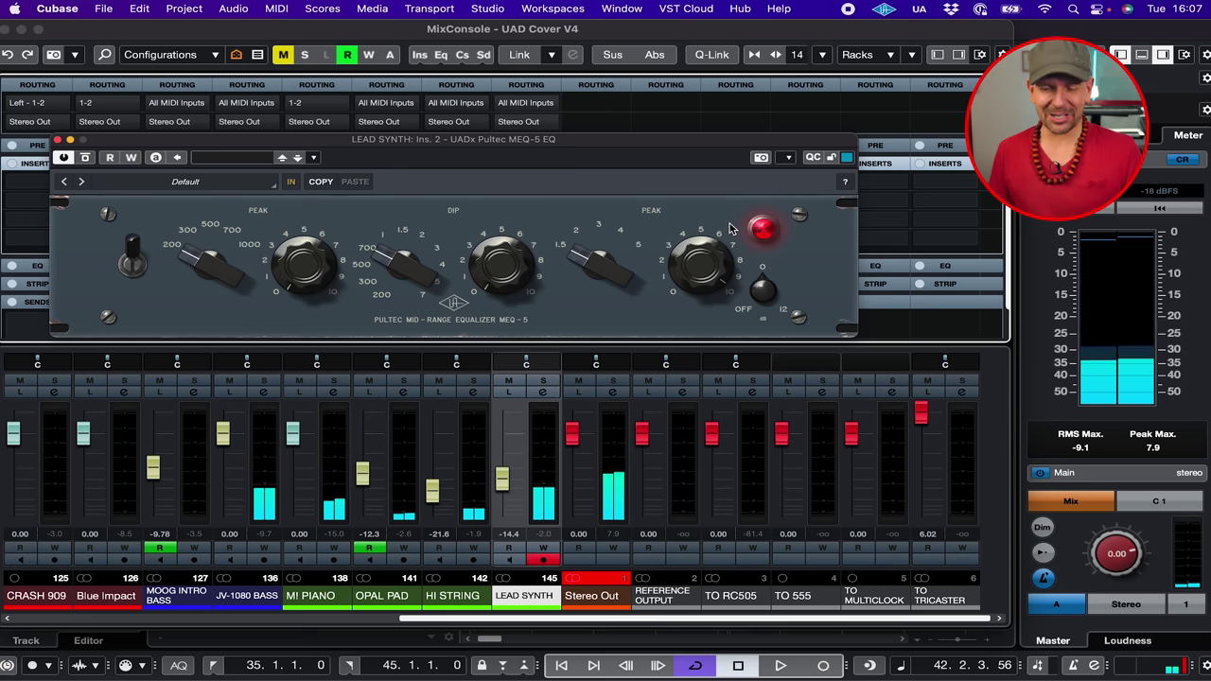
# Step: Play the looped section and compare the C 1 monitoring source with the Mix source
pyautogui.press('space')
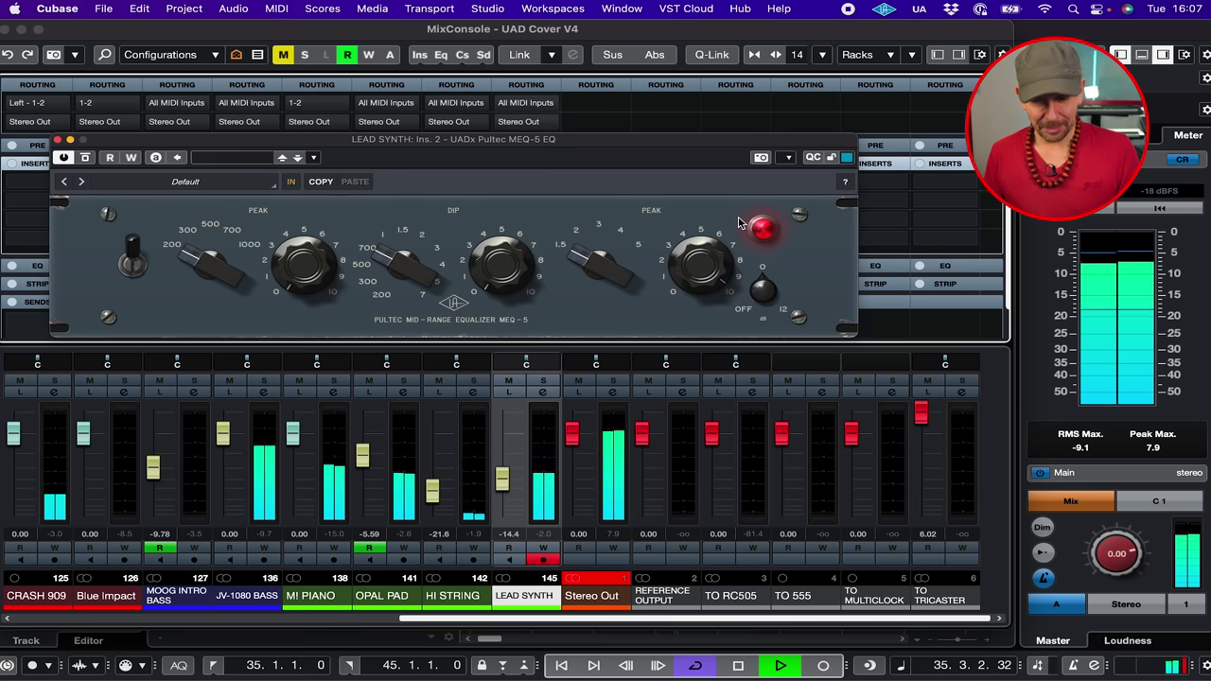
pyautogui.click(1159, 501)
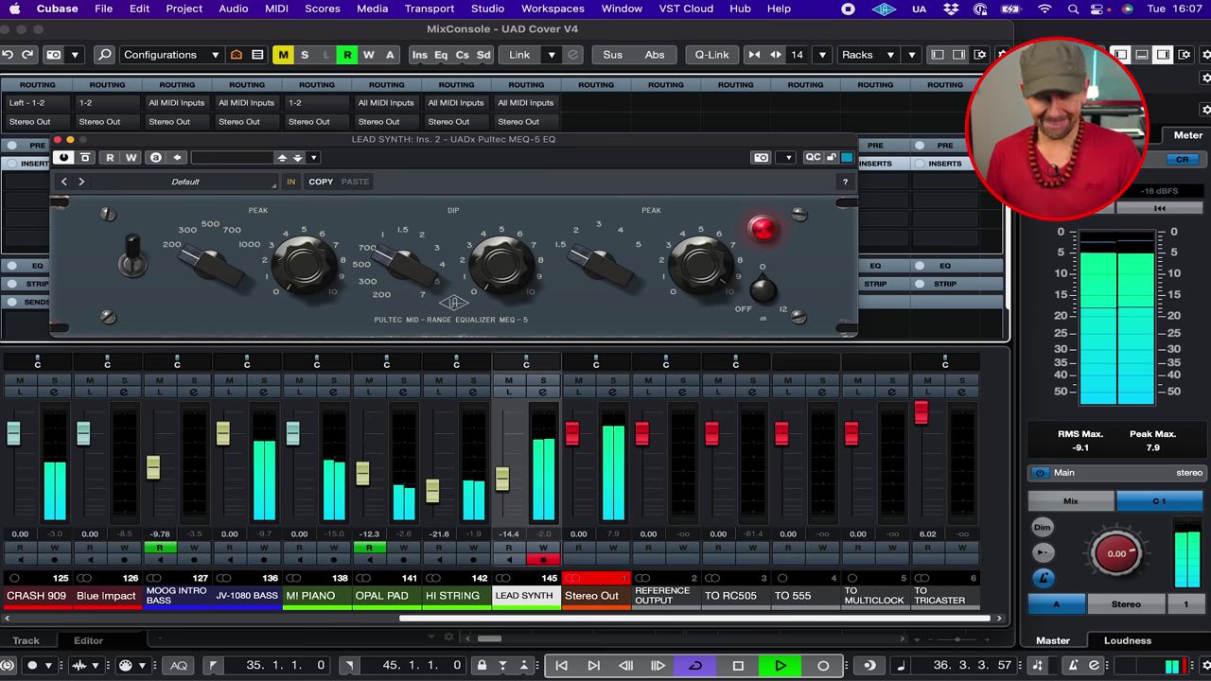
pyautogui.click(1070, 500)
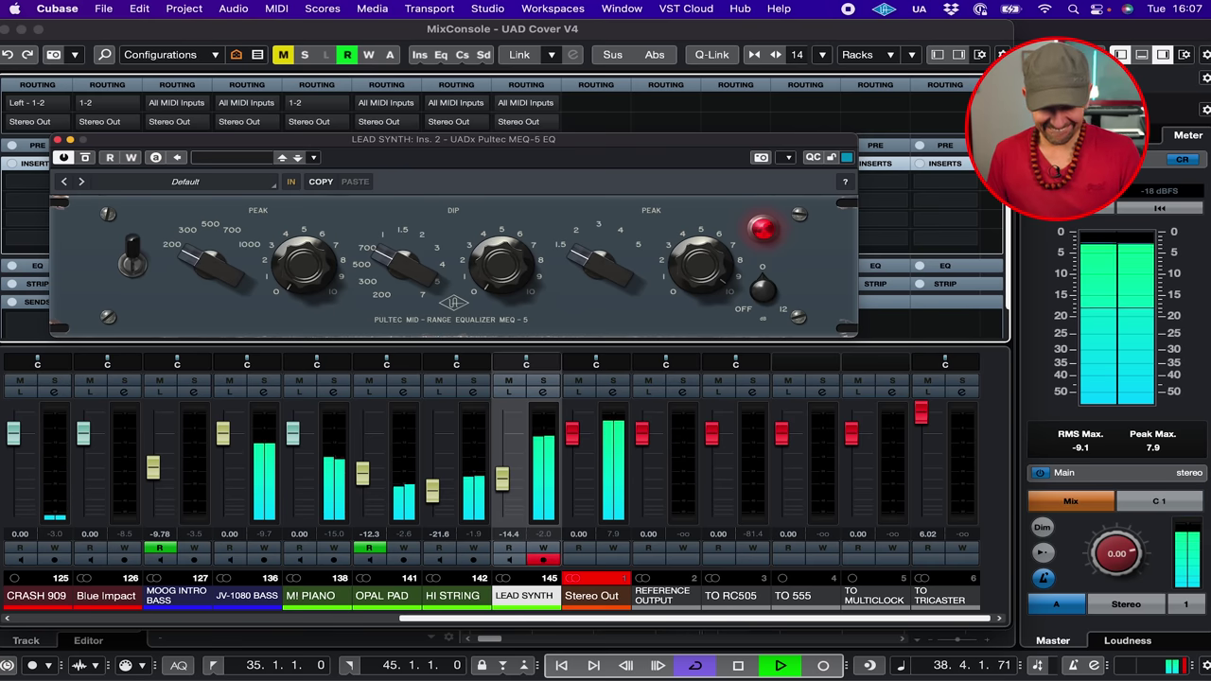
# Step: Lower the LEAD SYNTH channel's pre-gain to -5.2 dB, and close its channel settings and the MEQ-5 window
pyautogui.click(545, 393)
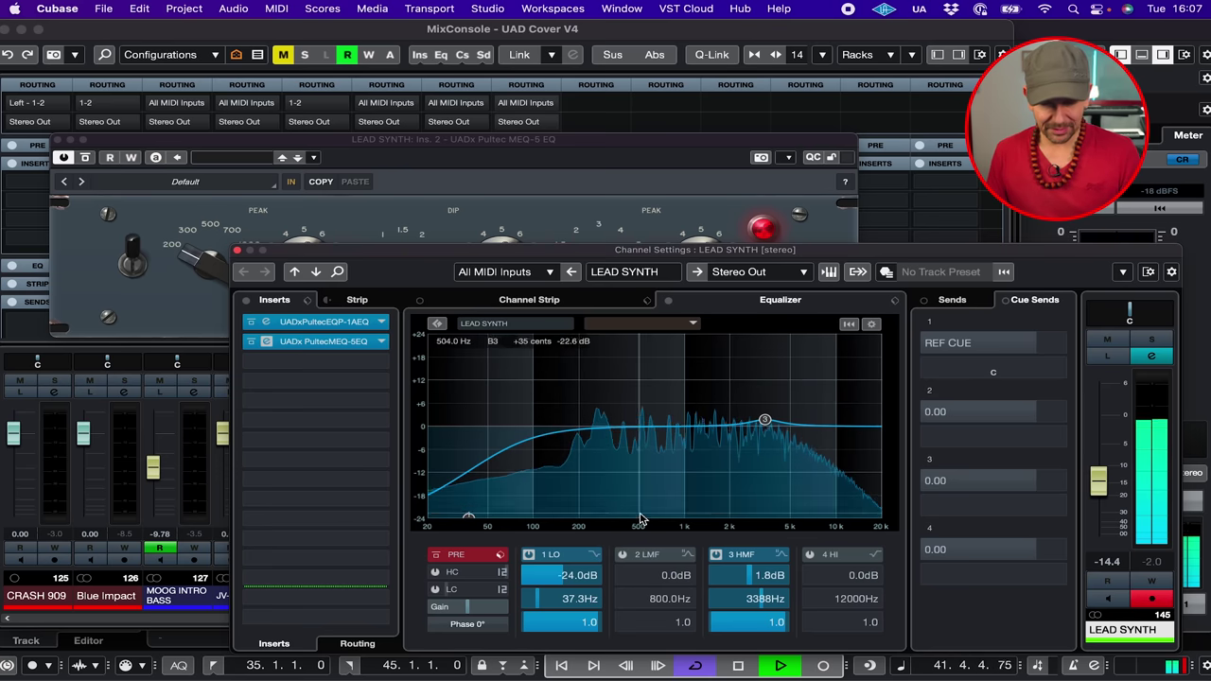
pyautogui.moveTo(463, 607)
pyautogui.mouseDown()
pyautogui.moveTo(462, 625)
pyautogui.moveTo(446, 624)
pyautogui.mouseUp()
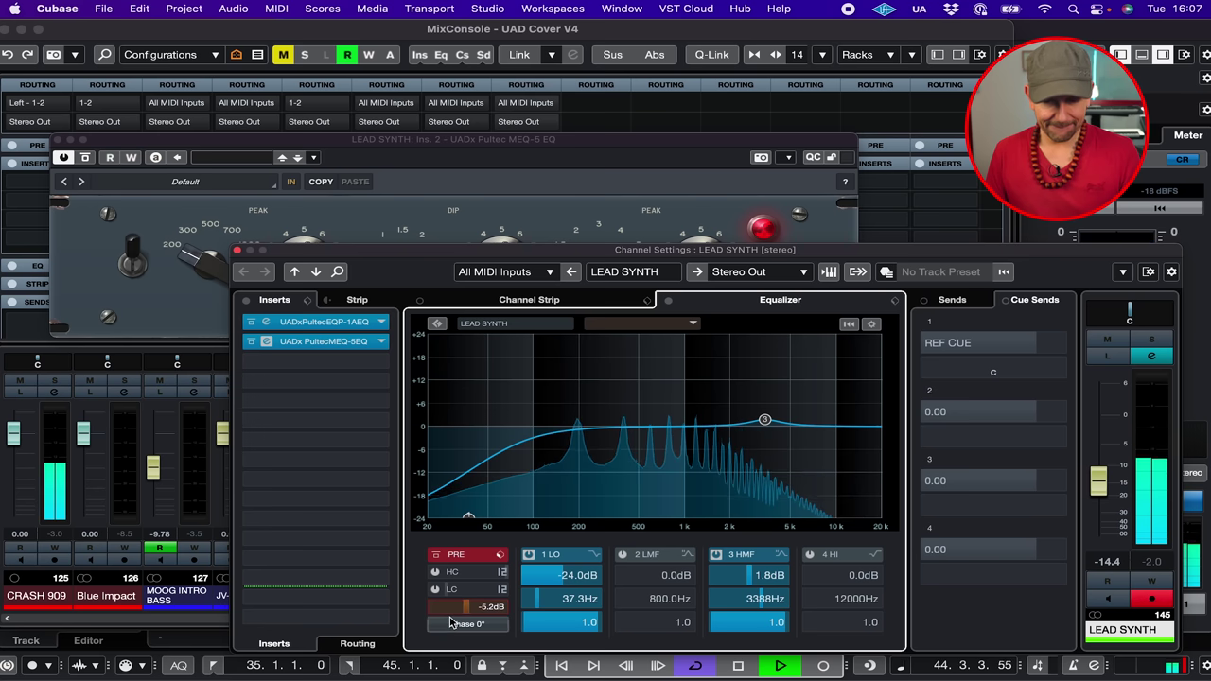
pyautogui.click(237, 251)
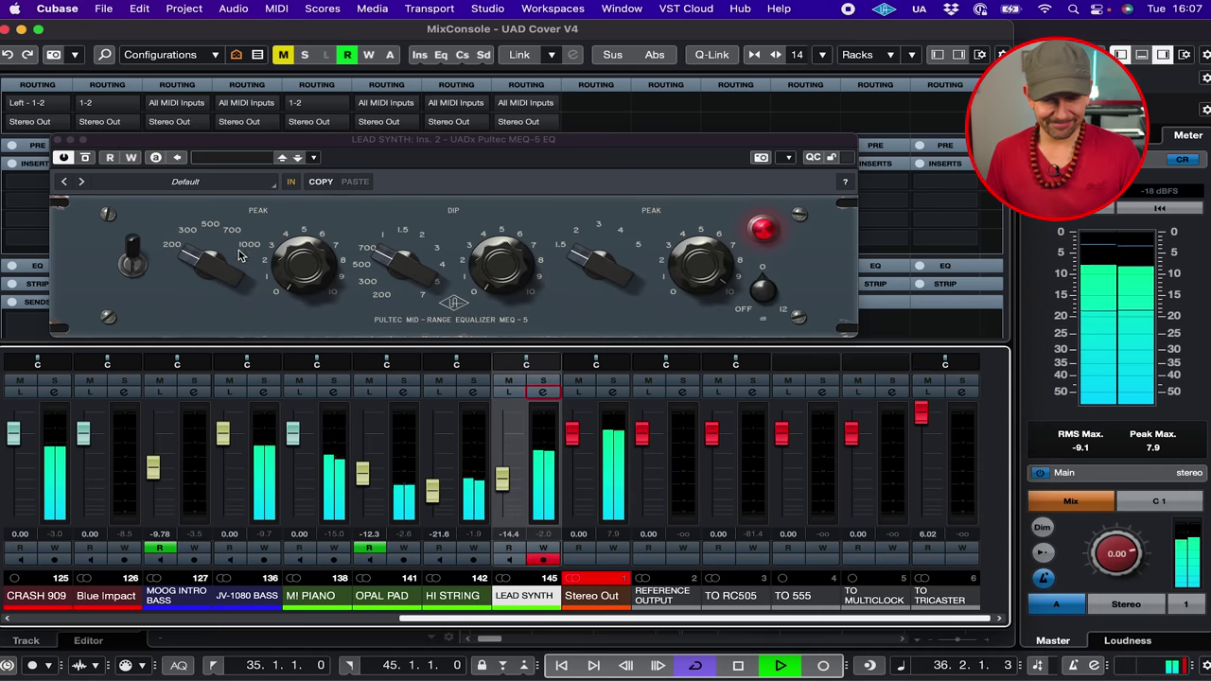
pyautogui.click(58, 139)
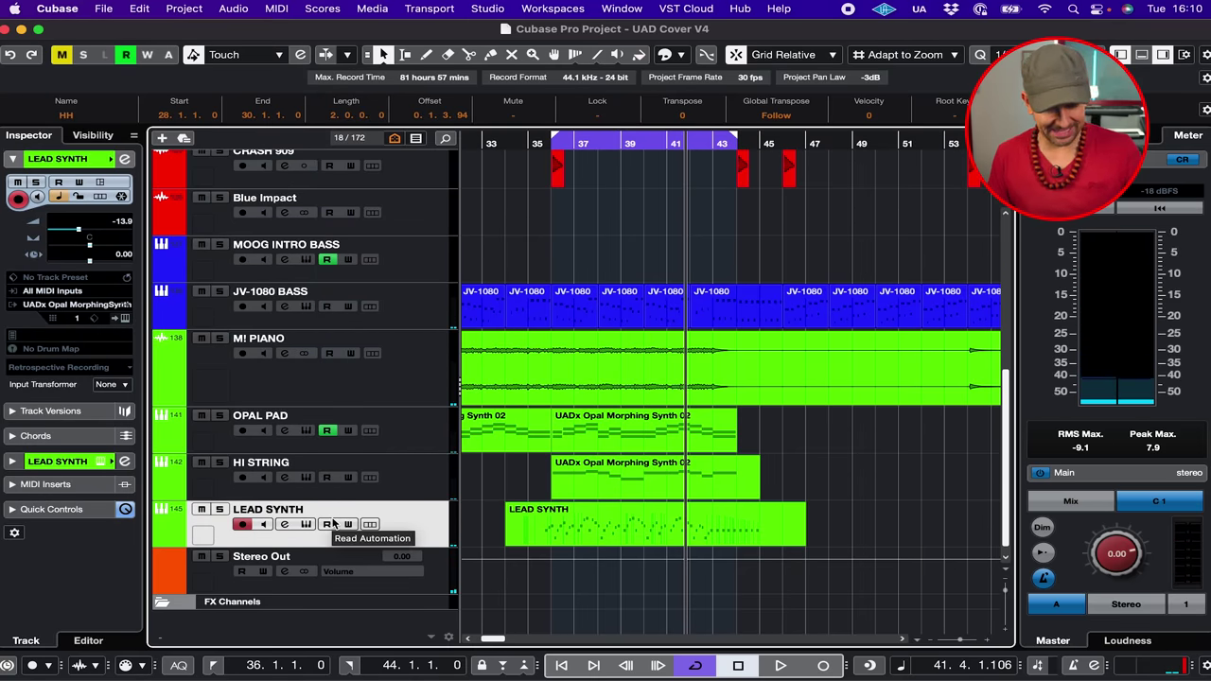
# Step: Create the effect track ^LD SY VRB with UADx Pure Plate Reverb and lower its channel volume to -2.07 dB
pyautogui.press('F3')
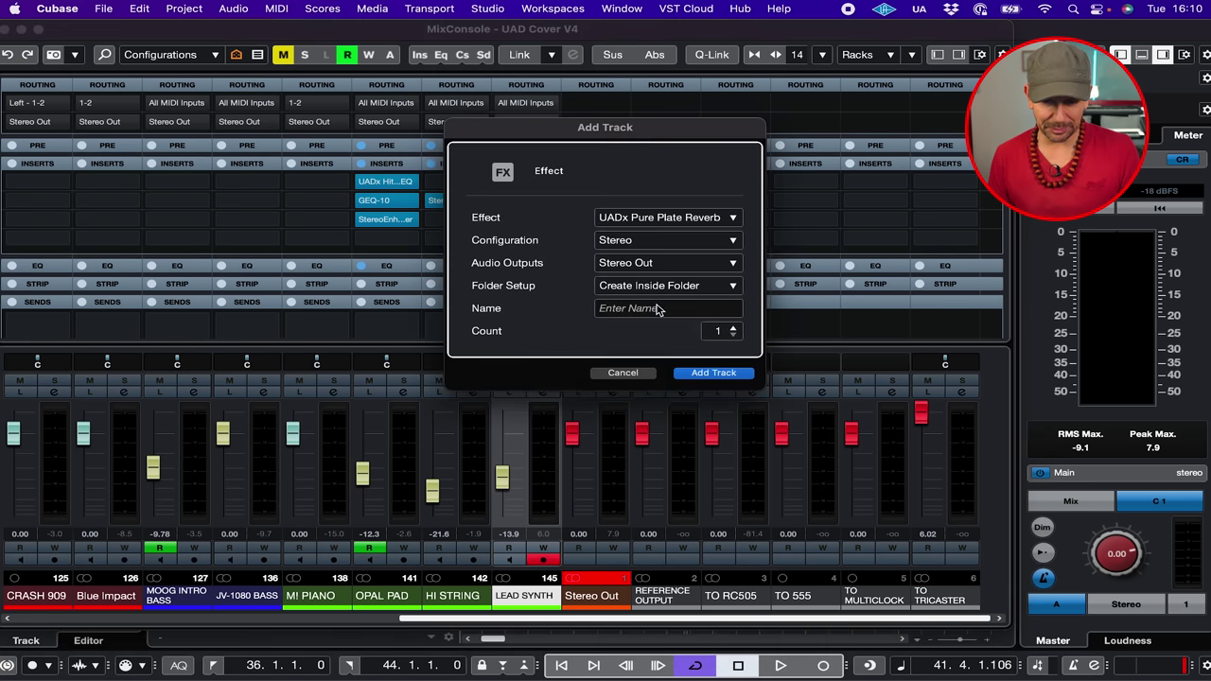
pyautogui.click(659, 309)
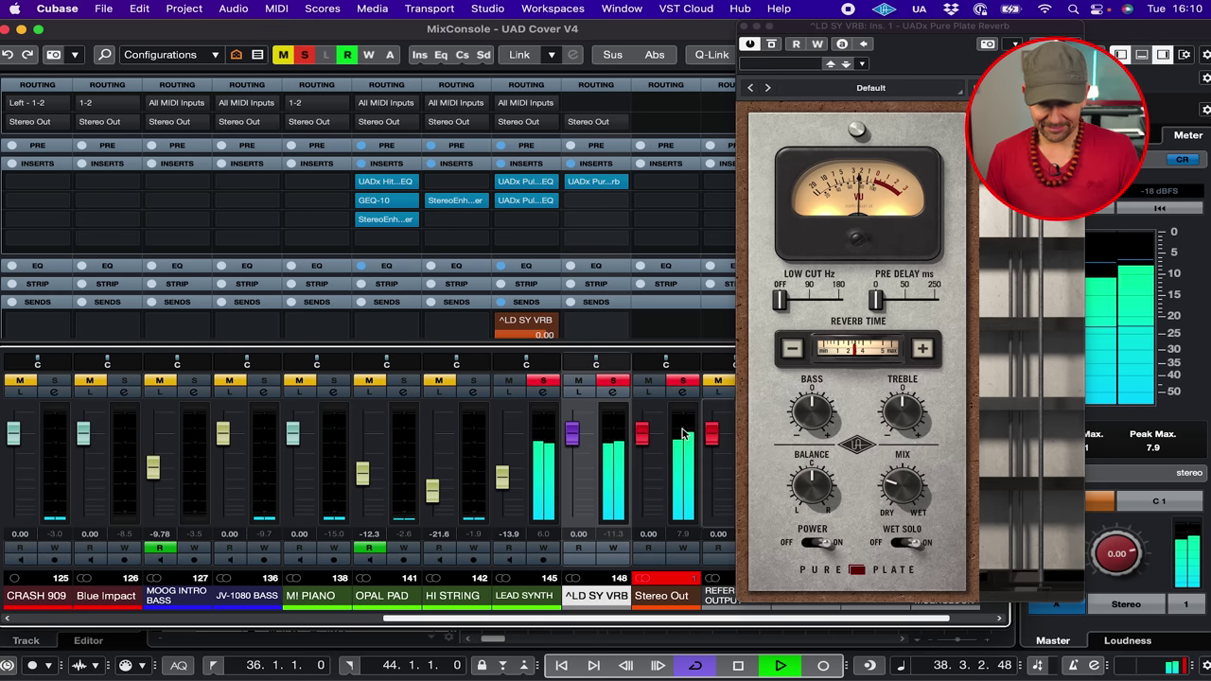
pyautogui.moveTo(573, 433); pyautogui.dragTo(579, 449)
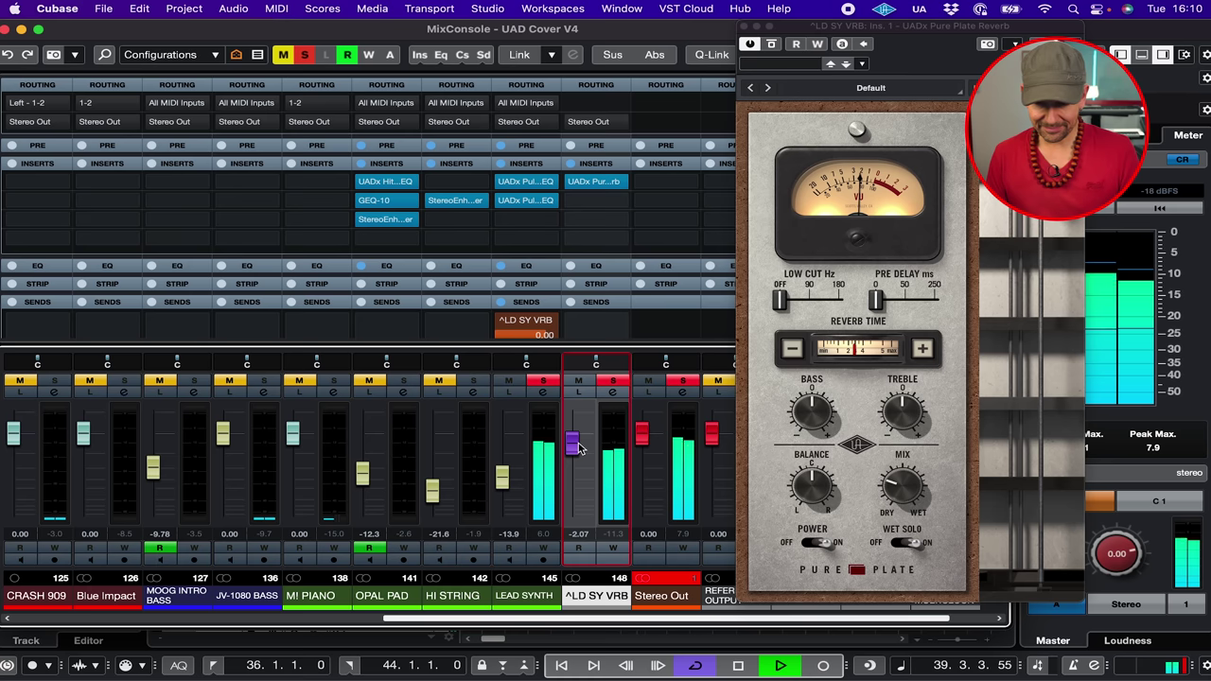
# Step: Set the Pure Plate Reverb fully wet with a pre-delay above 50 ms, and lower ^LD SY VRB to -6.48 dB for the full mix
pyautogui.click(923, 490)
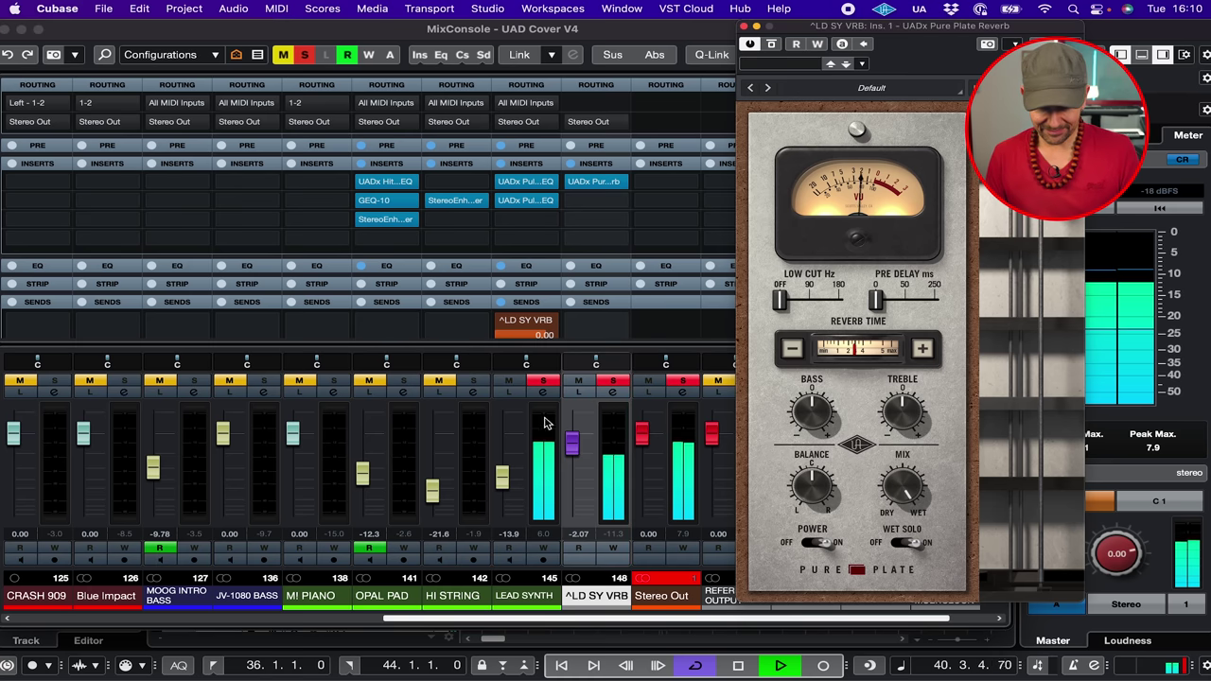
pyautogui.moveTo(572, 441); pyautogui.dragTo(577, 455)
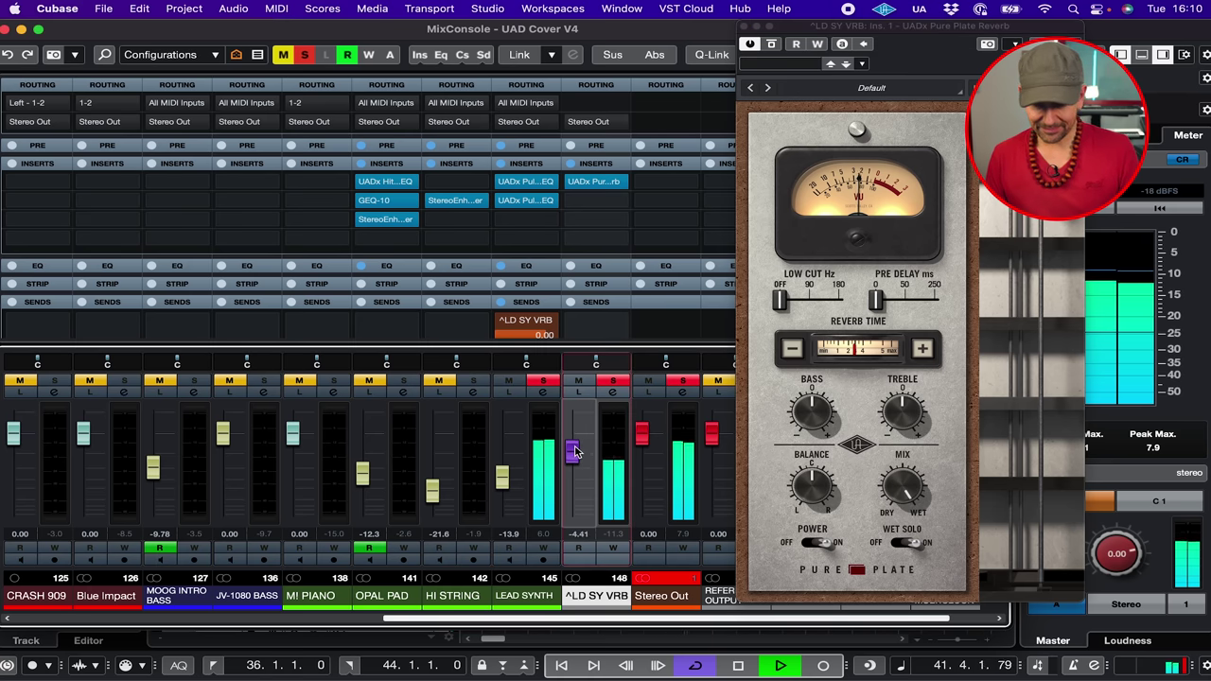
pyautogui.moveTo(877, 301); pyautogui.dragTo(905, 301)
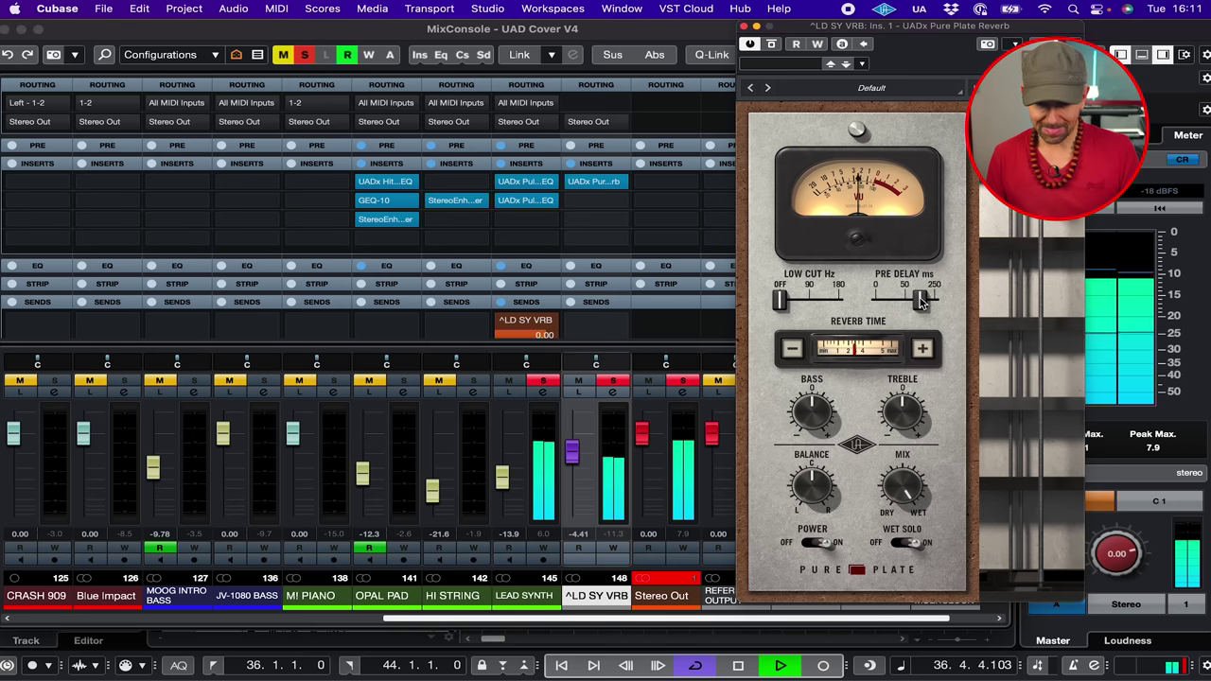
pyautogui.moveTo(580, 461); pyautogui.dragTo(578, 465)
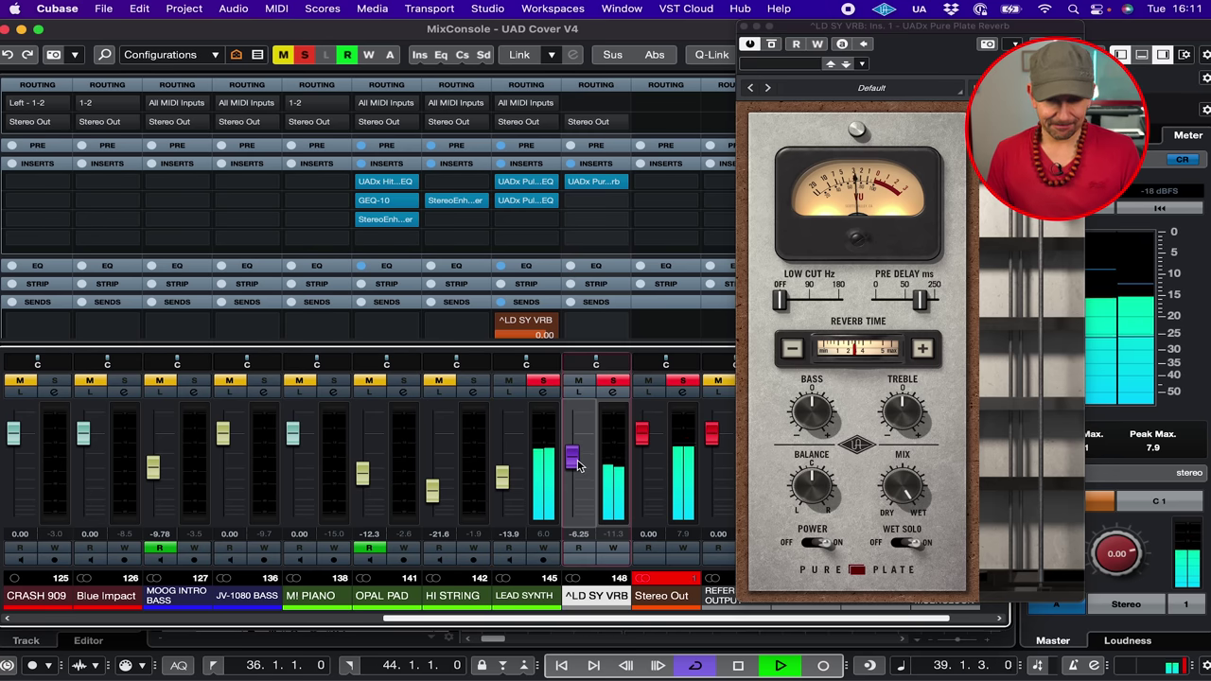
pyautogui.click(306, 57)
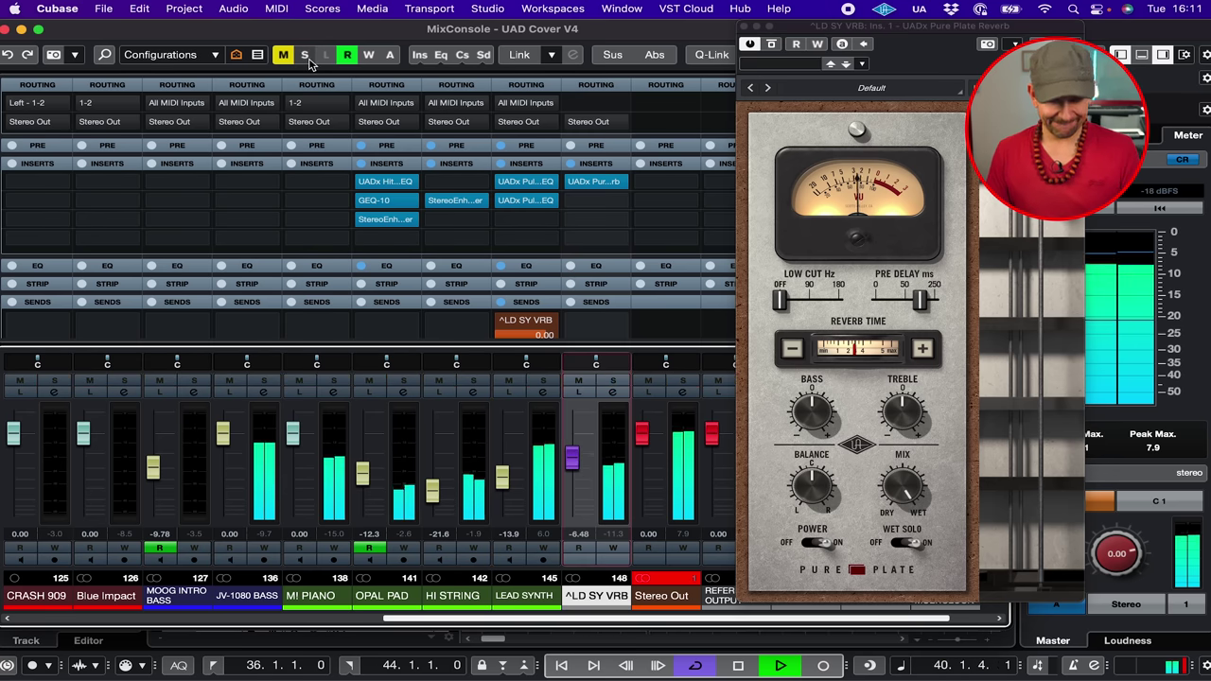
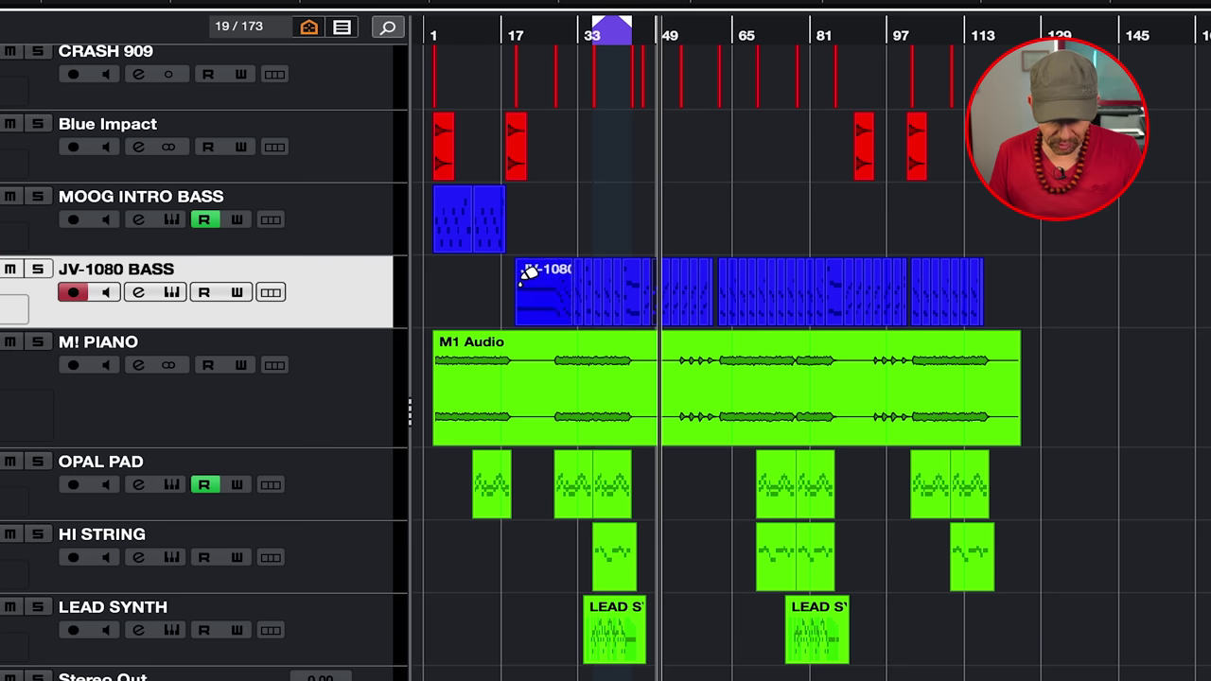
# Step: Glue the separate events on the JV-1080 BASS track together into one continuous part
pyautogui.click(528, 276)
pyautogui.click(528, 274)
pyautogui.click(528, 274)
pyautogui.click(528, 275)
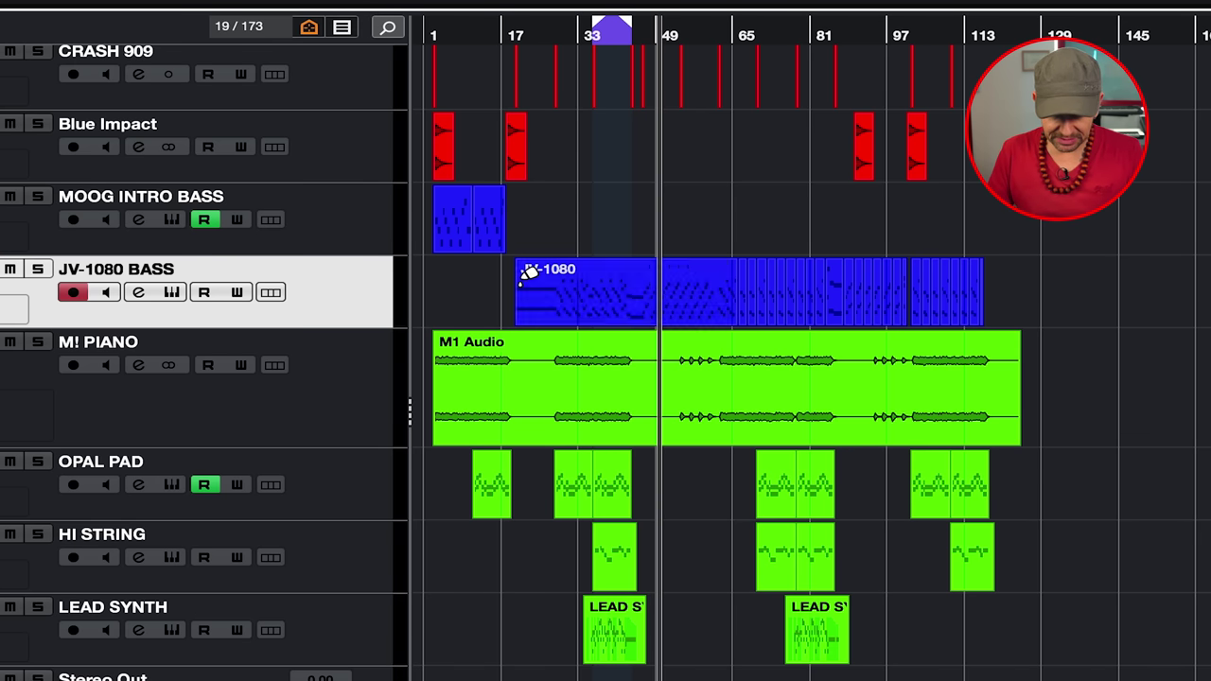
pyautogui.click(528, 275)
pyautogui.click(529, 274)
pyautogui.click(528, 274)
pyautogui.click(528, 274)
pyautogui.click(528, 275)
pyautogui.click(528, 274)
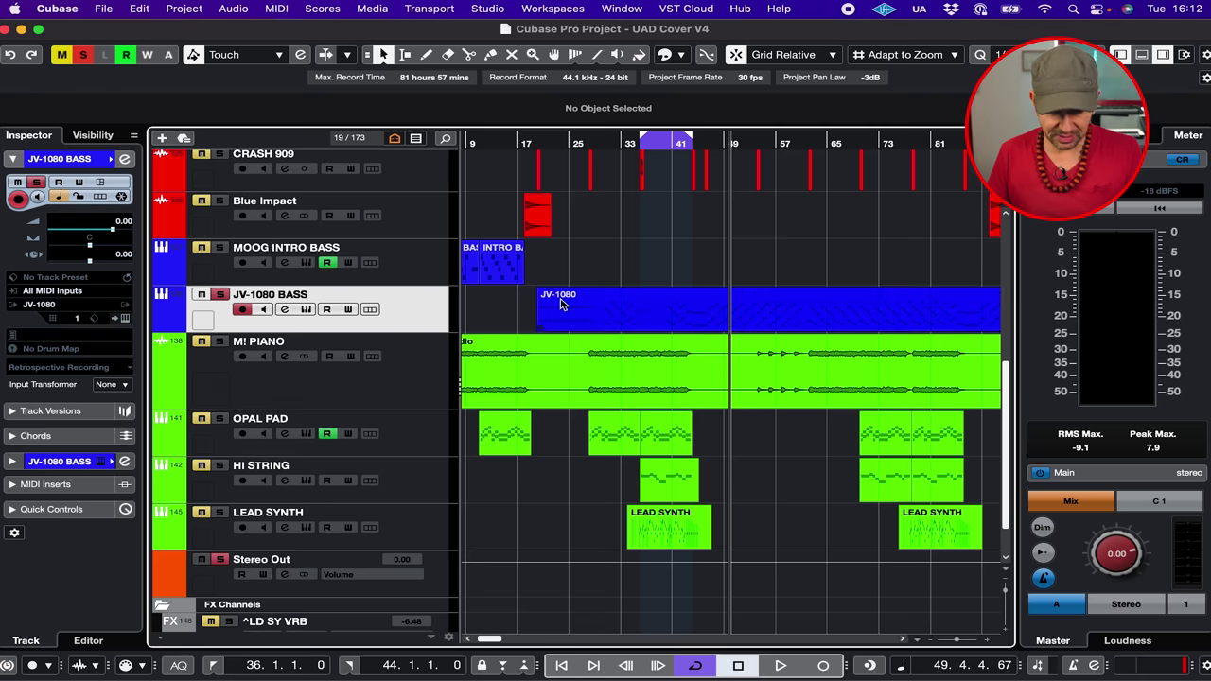
# Step: Open the JV-1080 part in the Key Editor, select all its notes and scale their velocities down slightly during playback
pyautogui.doubleClick(560, 300)
pyautogui.press('g')
pyautogui.press('g')
pyautogui.press('g')
pyautogui.press('g')
pyautogui.press('g')
pyautogui.press('g')
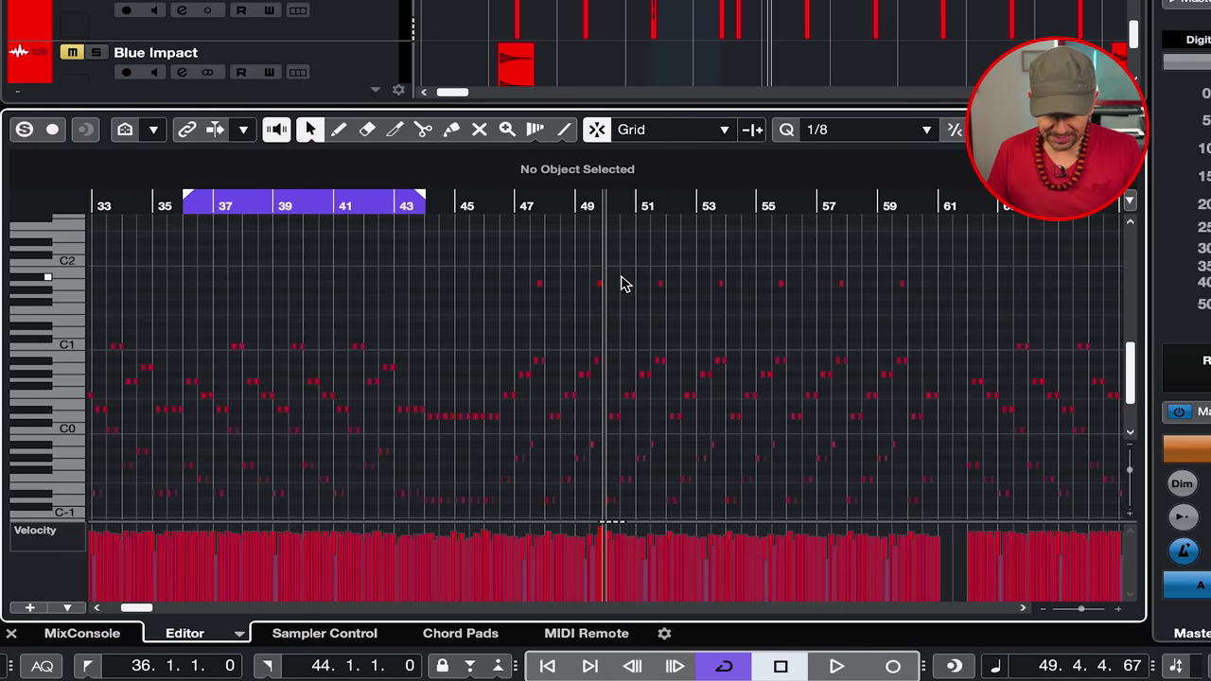
pyautogui.press('g')
pyautogui.press('g')
pyautogui.press('g')
pyautogui.press('g')
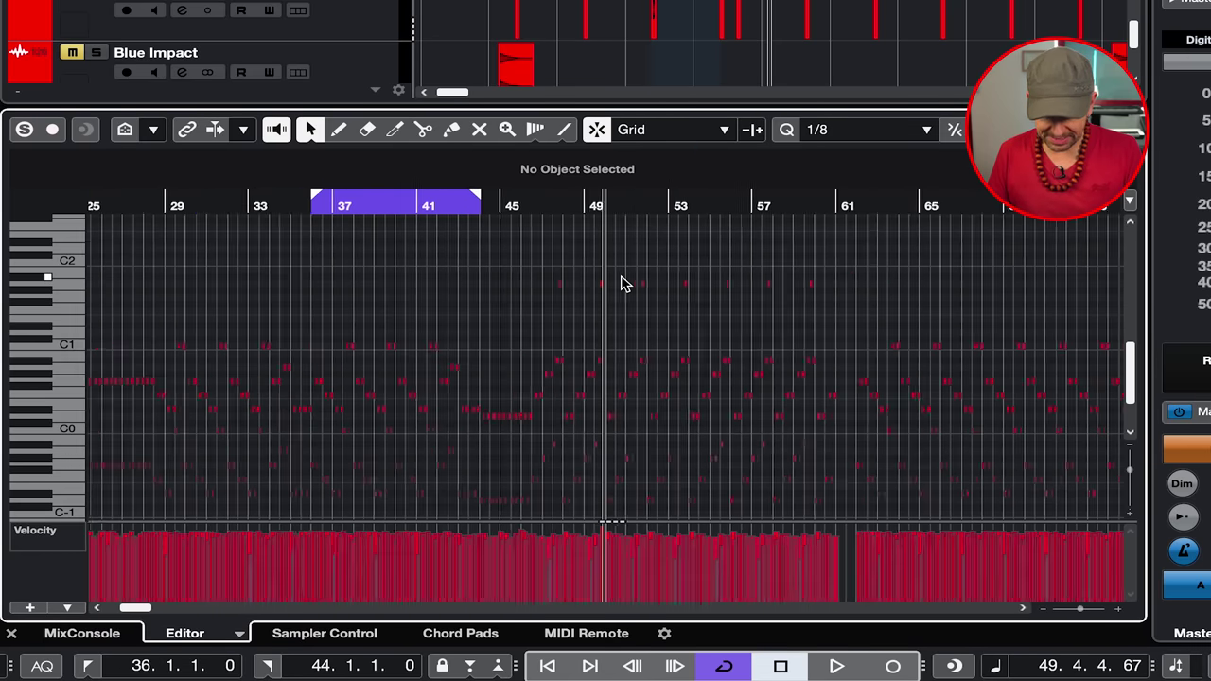
pyautogui.press('g')
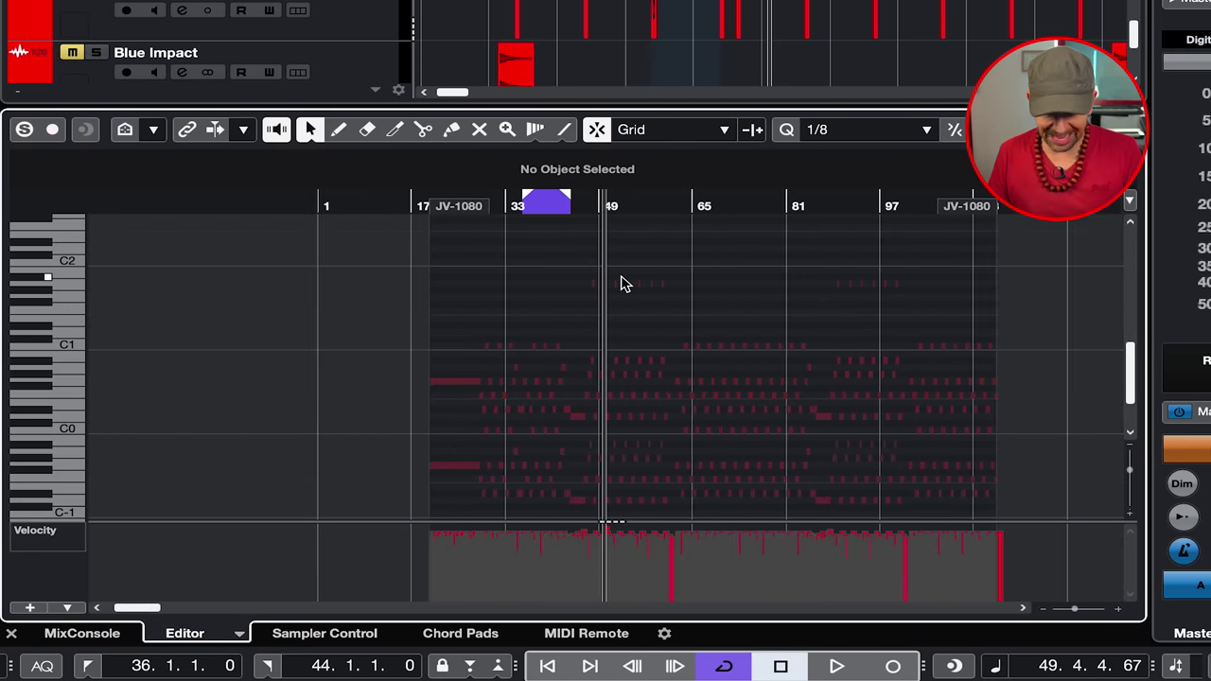
pyautogui.moveTo(1049, 315); pyautogui.dragTo(350, 509)
pyautogui.moveTo(735, 530); pyautogui.dragTo(735, 538)
pyautogui.press('space')
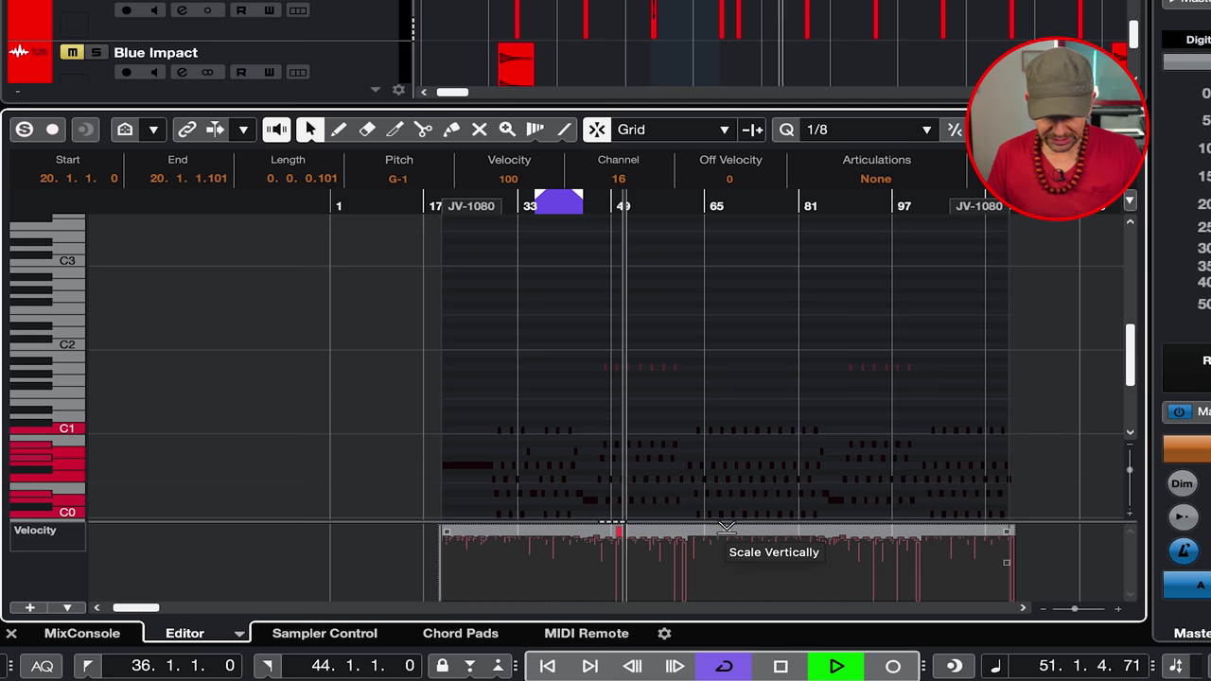
pyautogui.moveTo(727, 527); pyautogui.dragTo(728, 542)
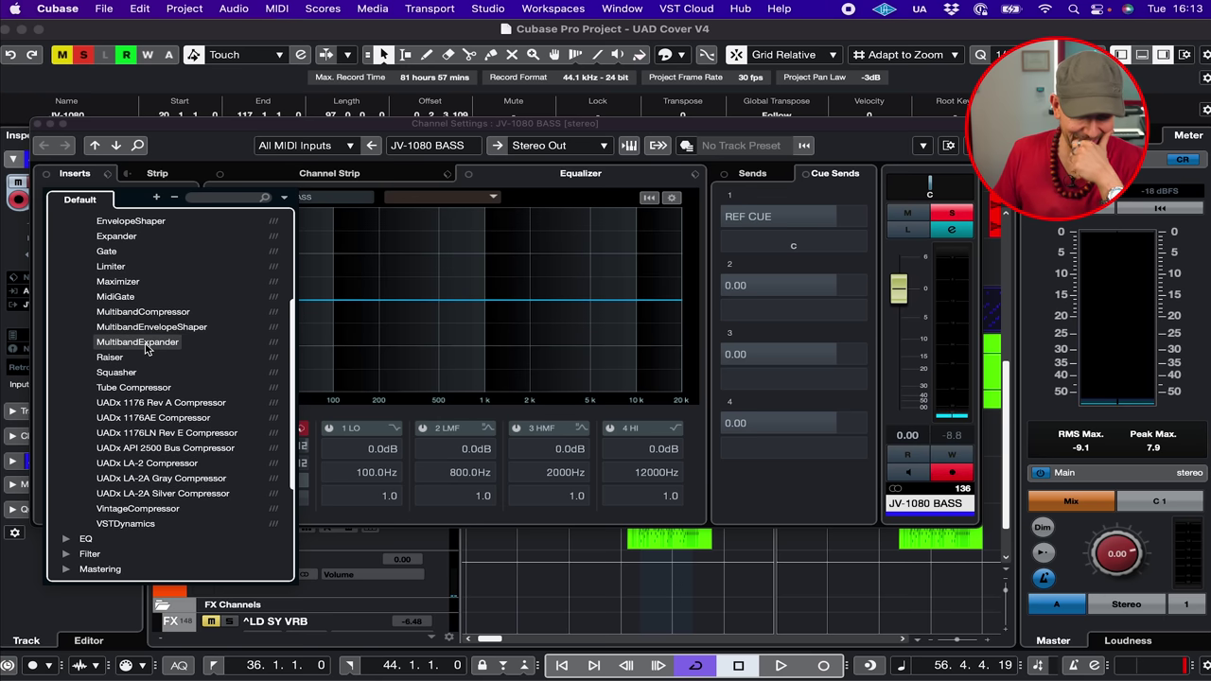
# Step: Insert the UADx LA-2 Compressor in the JV-1080 BASS channel's first slot and increase its peak reduction during playback
pyautogui.click(159, 465)
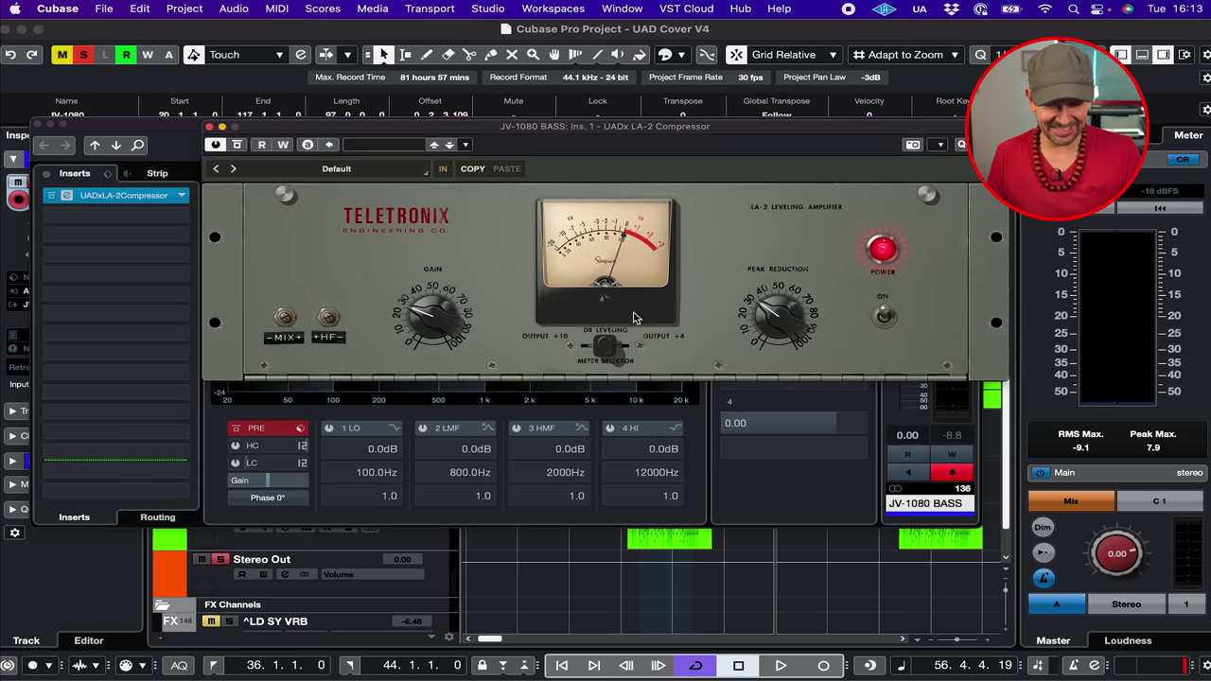
pyautogui.moveTo(737, 126); pyautogui.dragTo(727, 88)
pyautogui.press('space')
pyautogui.moveTo(769, 280); pyautogui.dragTo(771, 254)
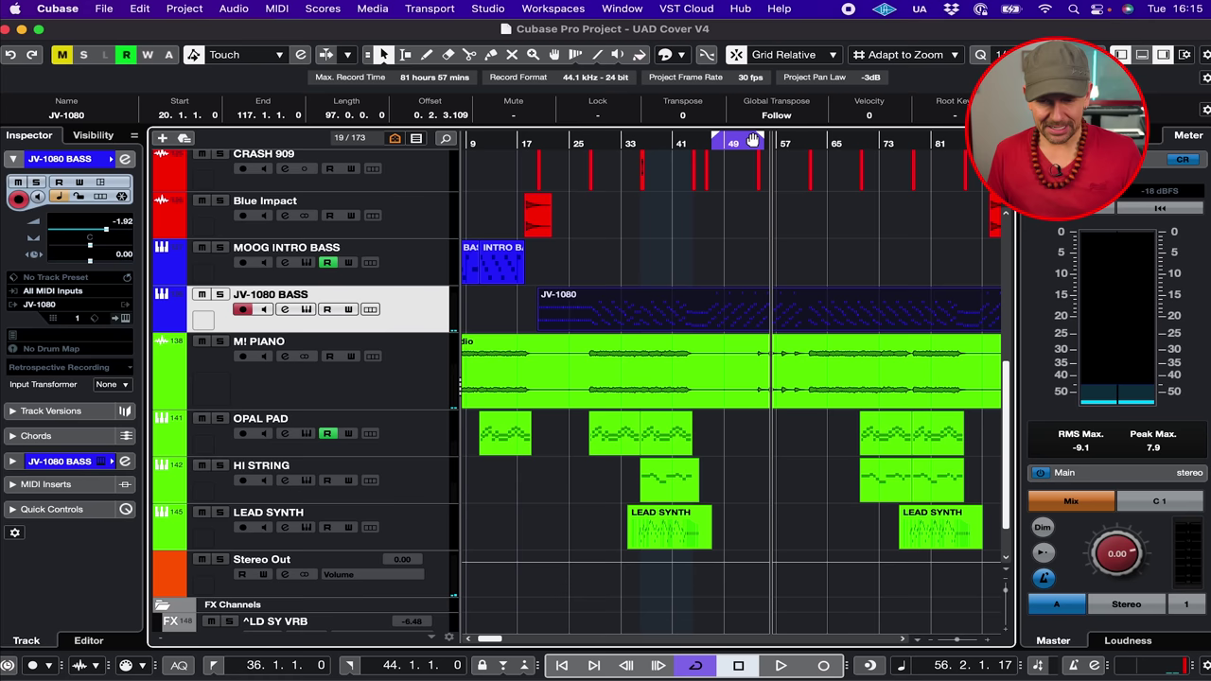
# Step: Shift the loop range to bars 53–61 and boost the 800 Hz mid band in the JV-1080 BASS channel's Hitsville EQ
pyautogui.moveTo(753, 140); pyautogui.dragTo(781, 140)
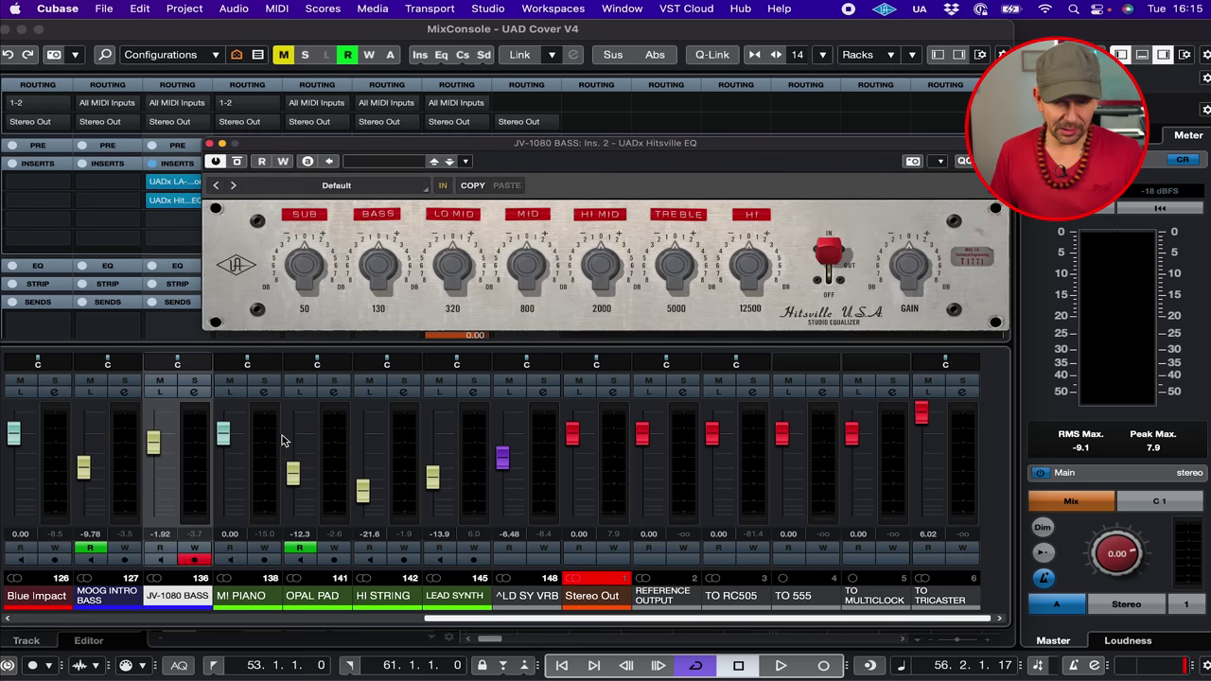
pyautogui.moveTo(527, 277); pyautogui.dragTo(533, 181)
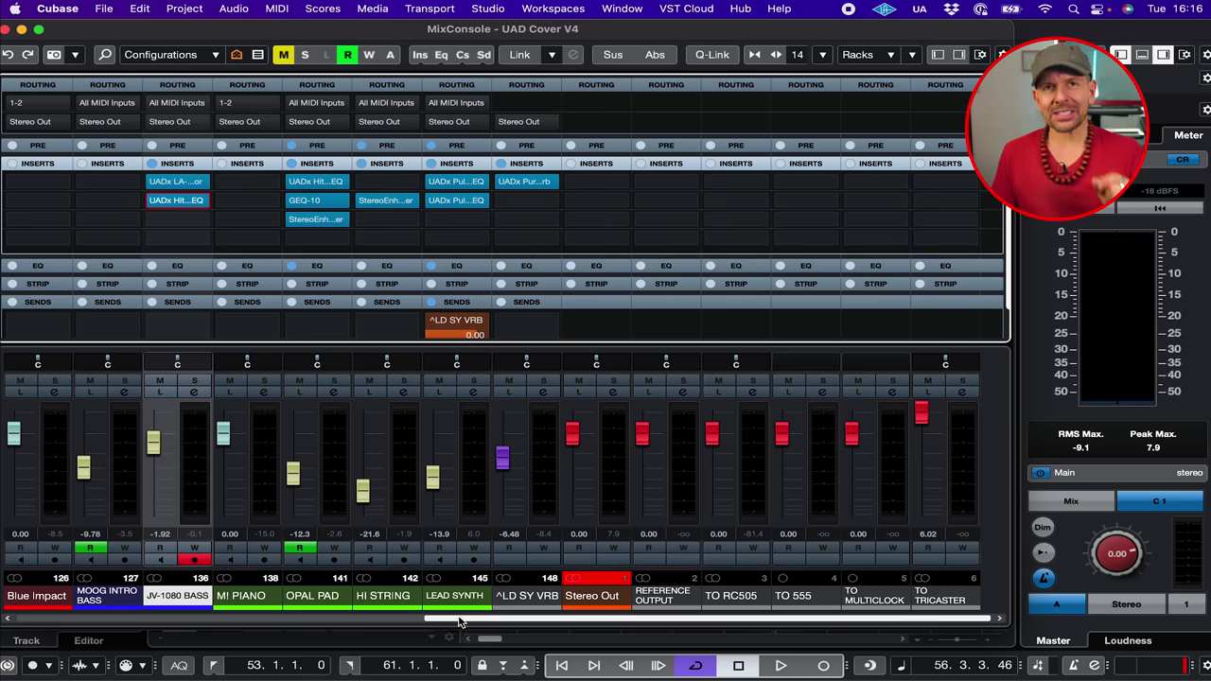
# Step: Insert the UADx API 2500 Bus Compressor in the Stereo Out channel's first slot and audition it on the looped section
pyautogui.click(460, 619)
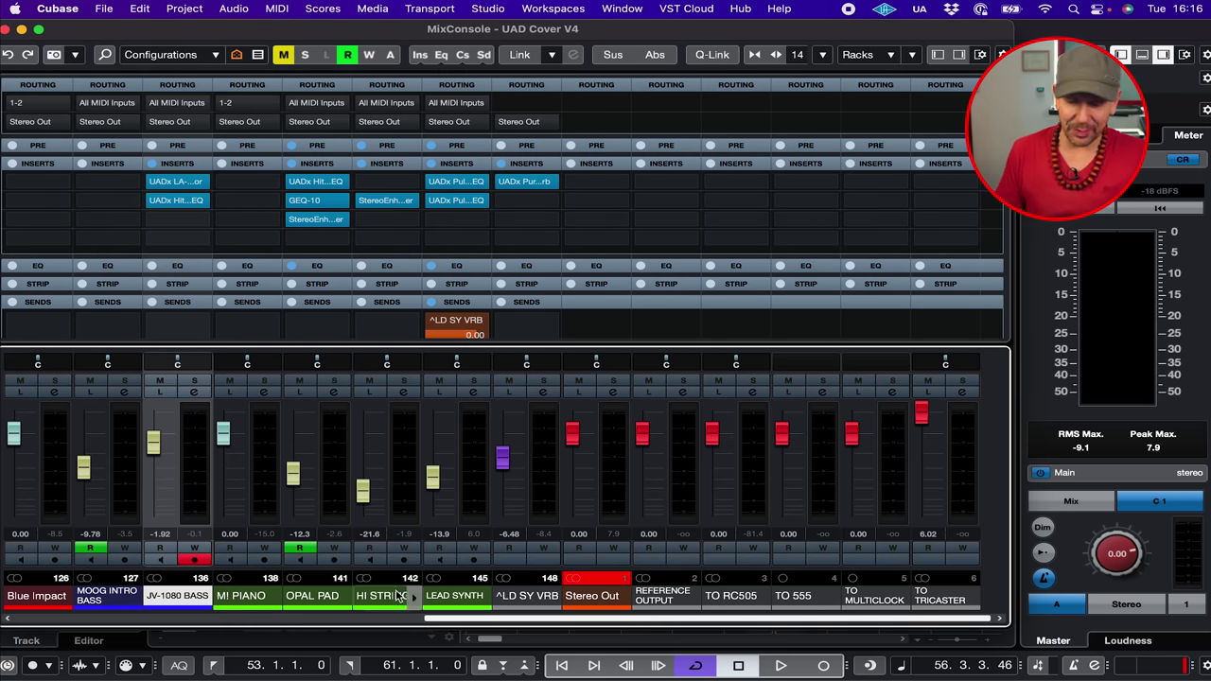
pyautogui.click(623, 182)
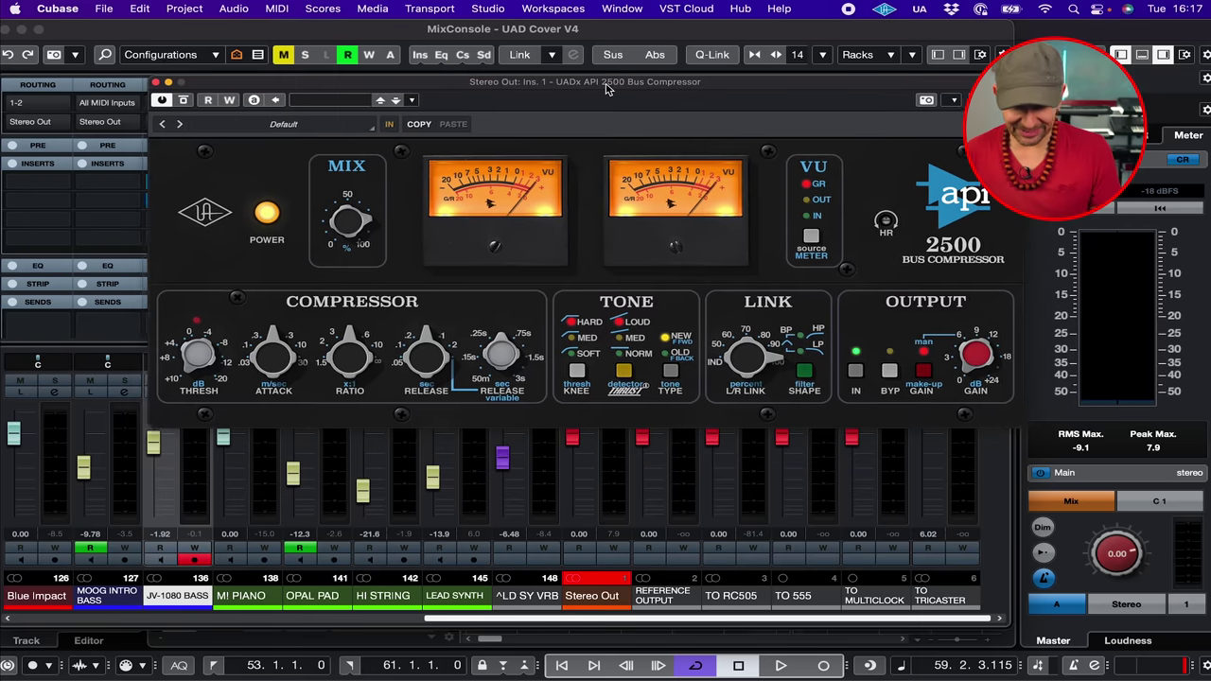
pyautogui.press('space')
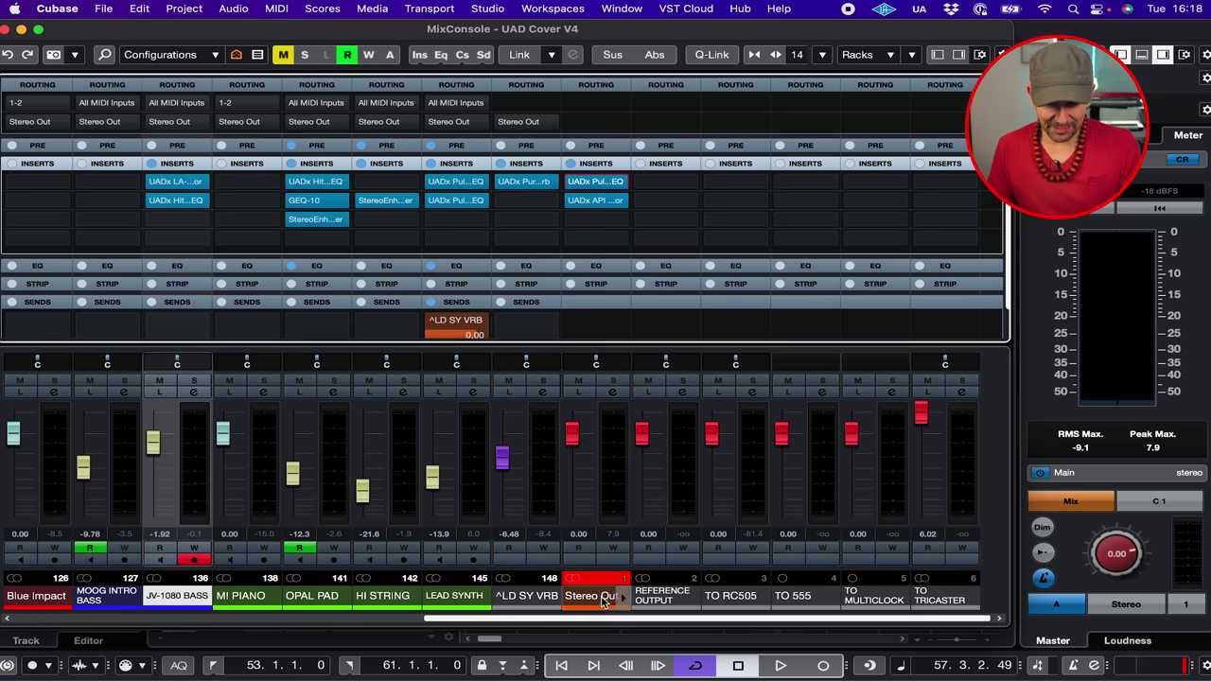
# Step: Set the Stereo Out channel's pre-gain to -2 dB, start playback and close the channel settings
pyautogui.click(598, 598)
pyautogui.click(612, 391)
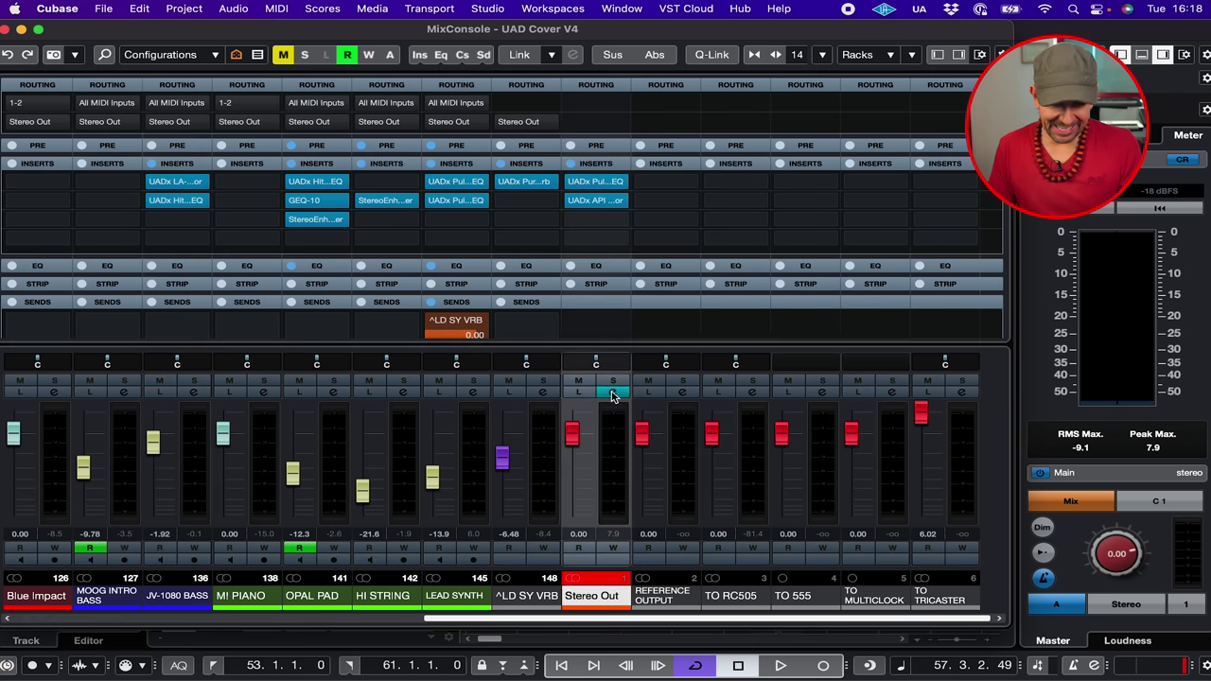
pyautogui.doubleClick(369, 453)
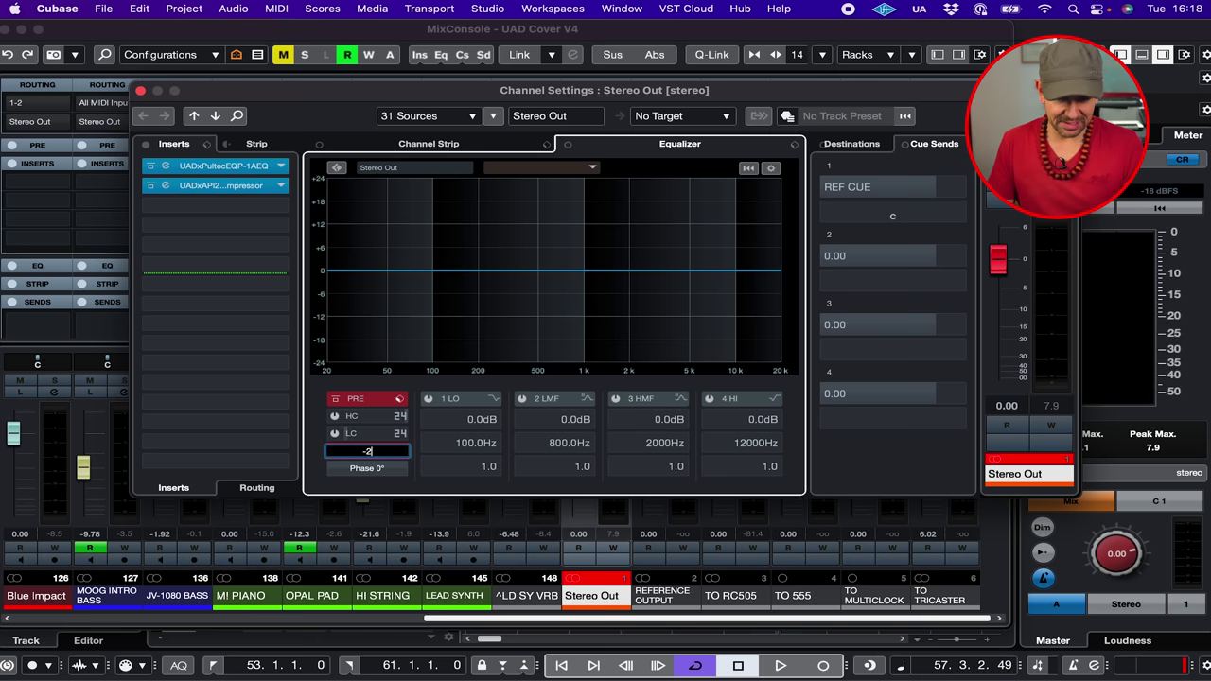
pyautogui.write('-2')
pyautogui.press('Return')
pyautogui.press('space')
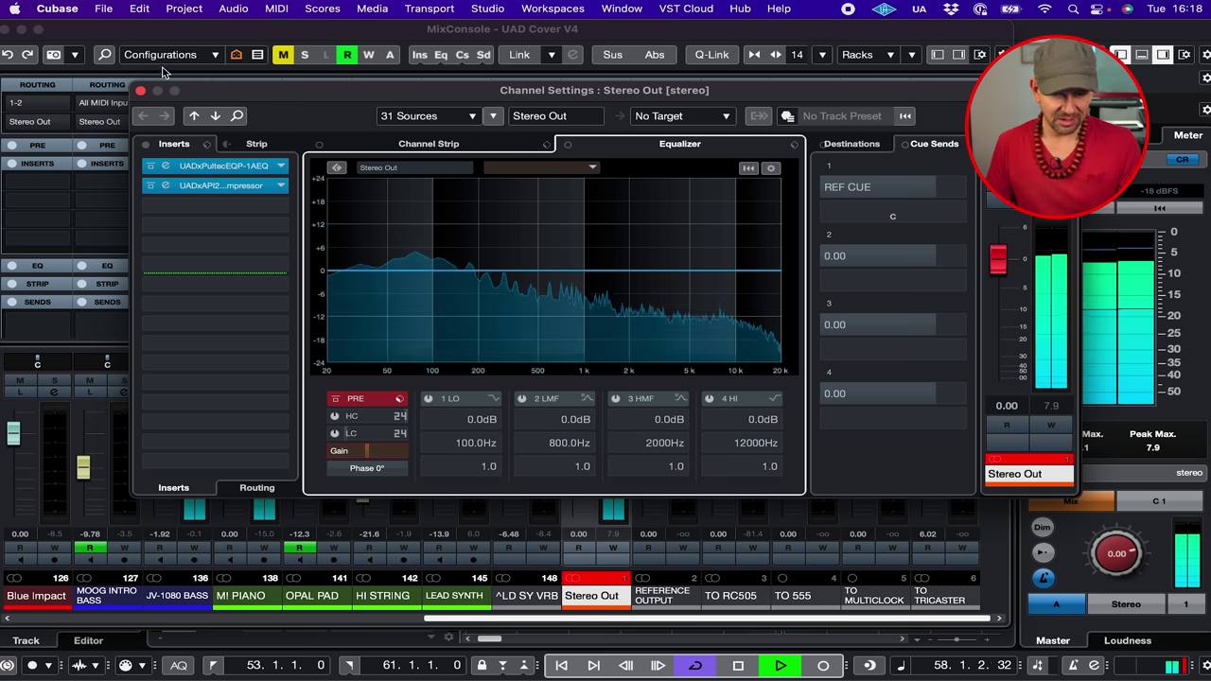
pyautogui.click(141, 91)
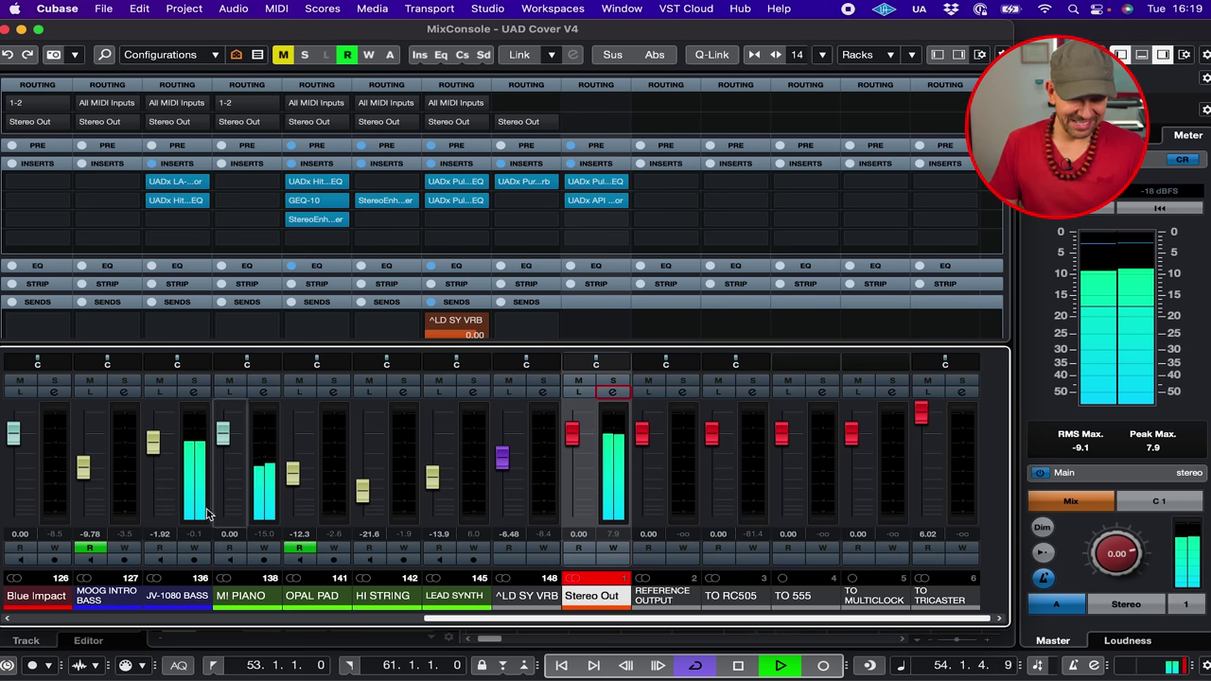
# Step: Trim the output gain of the JV-1080 BASS channel's Hitsville EQ against the looped mix, and close the plug-in window
pyautogui.click(176, 202)
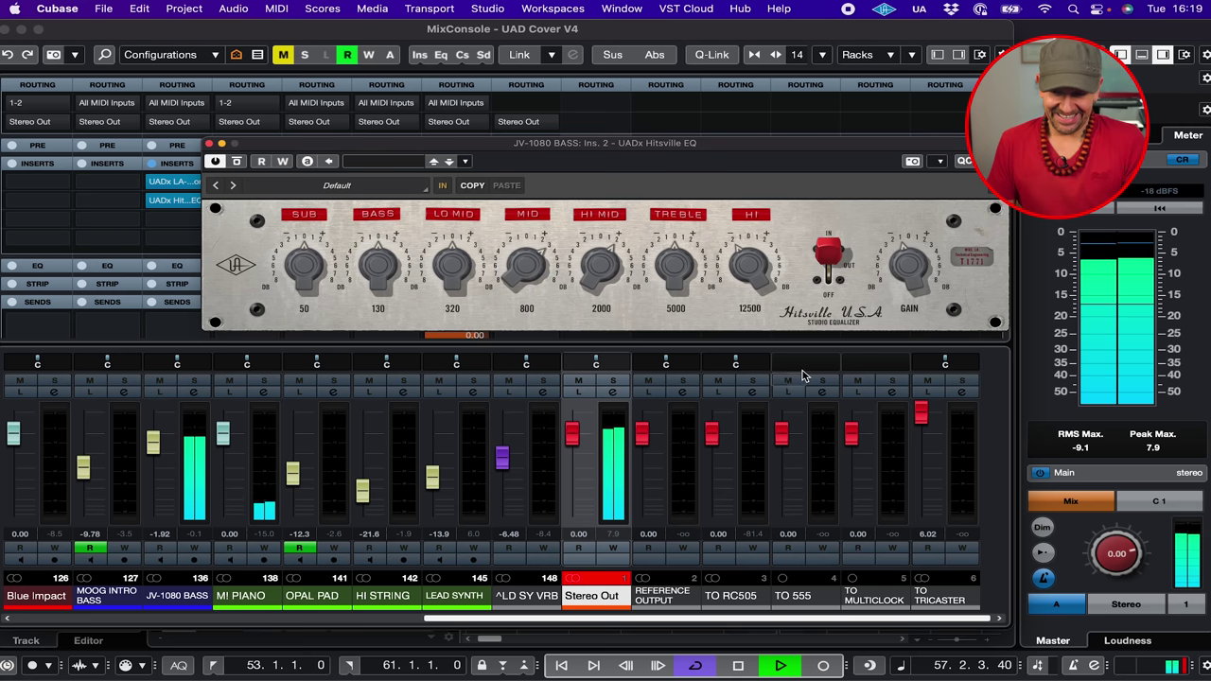
pyautogui.moveTo(914, 268); pyautogui.dragTo(914, 276)
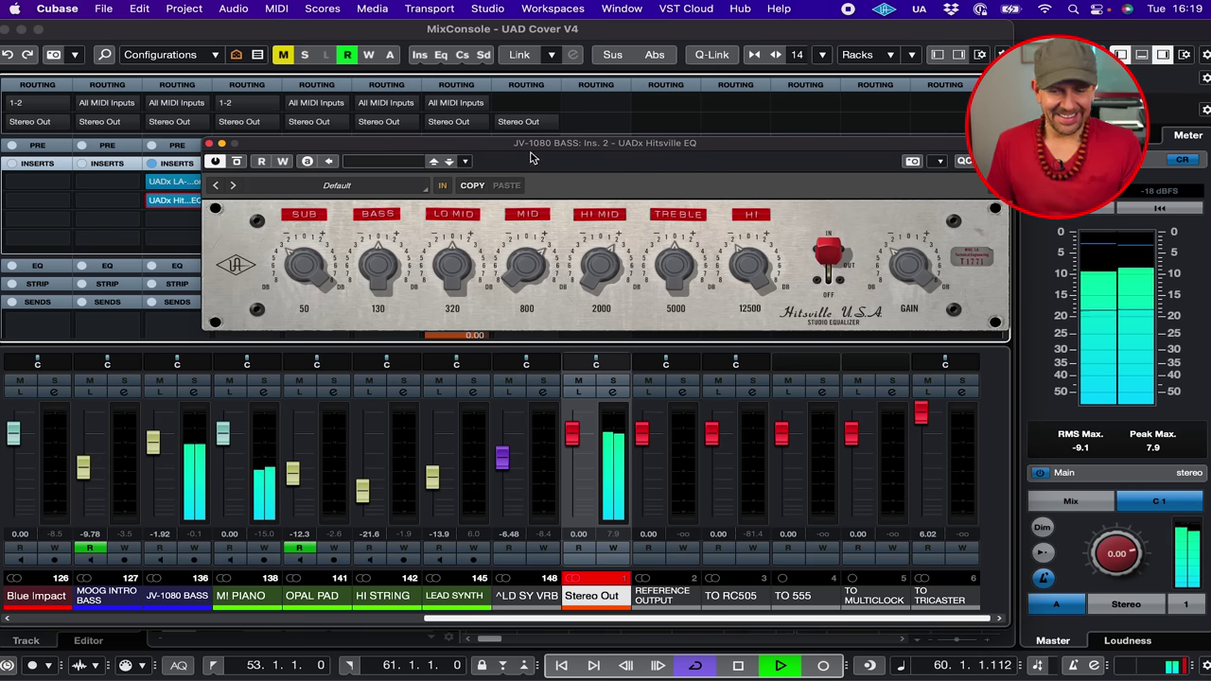
pyautogui.press('space')
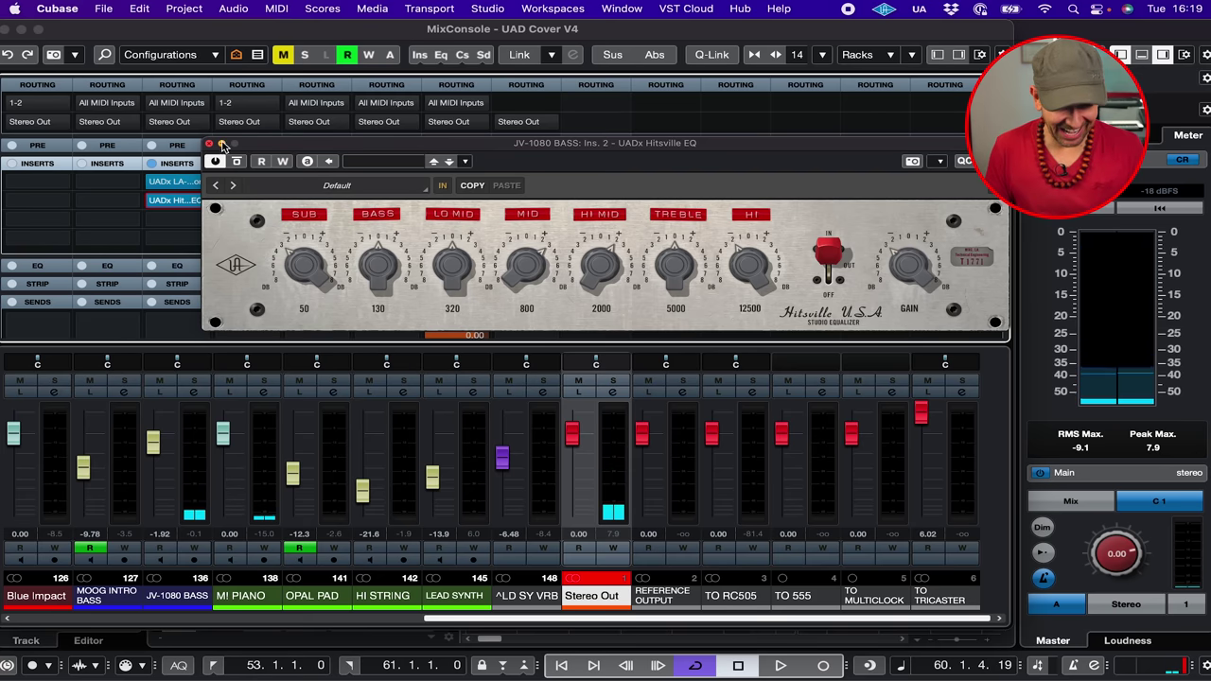
pyautogui.click(210, 146)
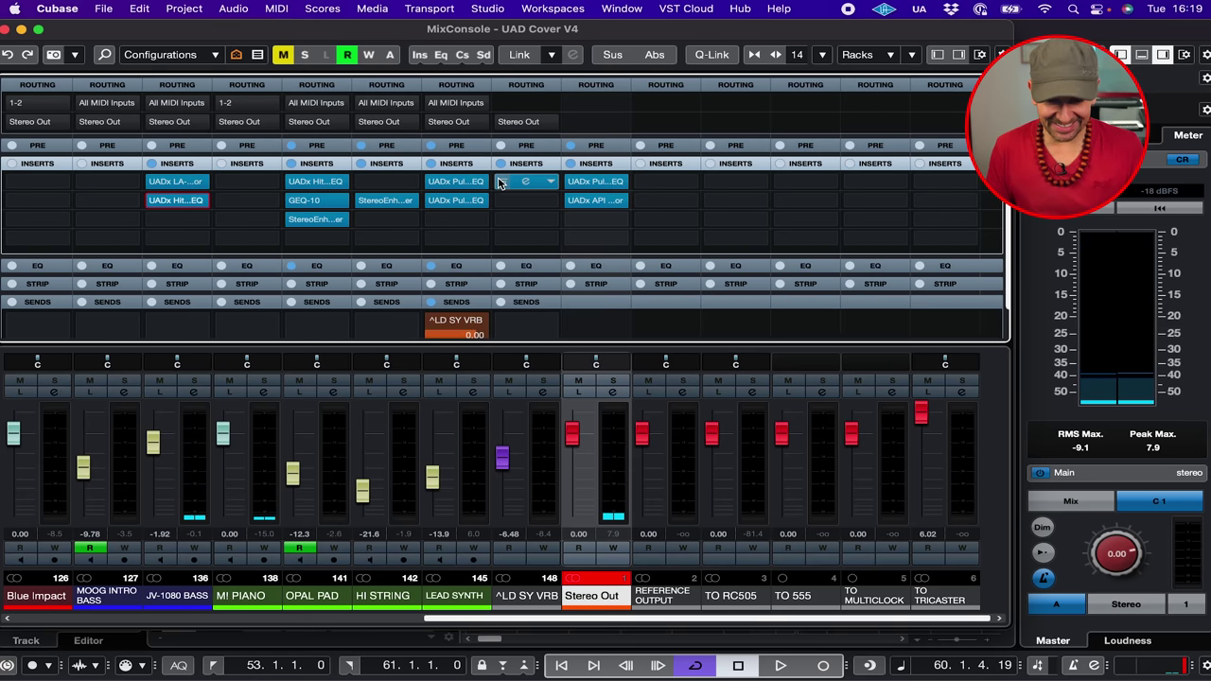
# Step: Insert the UAD Manley Variable Mu compressor in the Stereo Out channel's third slot and audition it
pyautogui.click(621, 220)
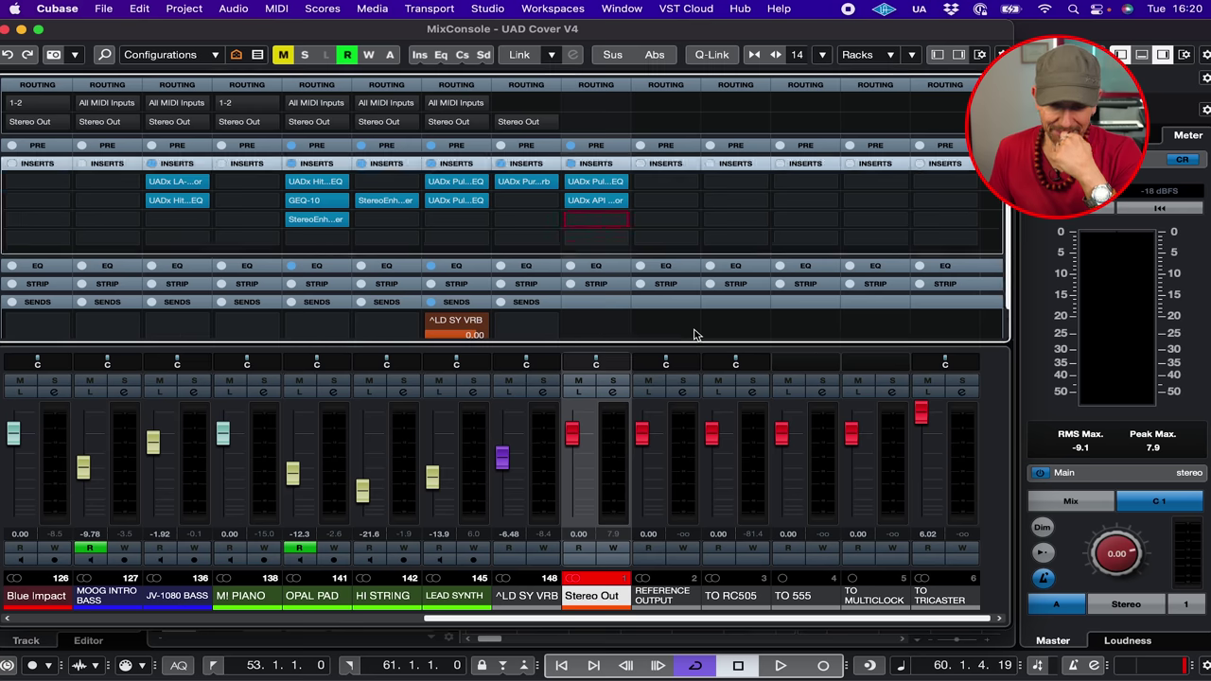
pyautogui.moveTo(529, 146); pyautogui.dragTo(460, 278)
pyautogui.press('space')
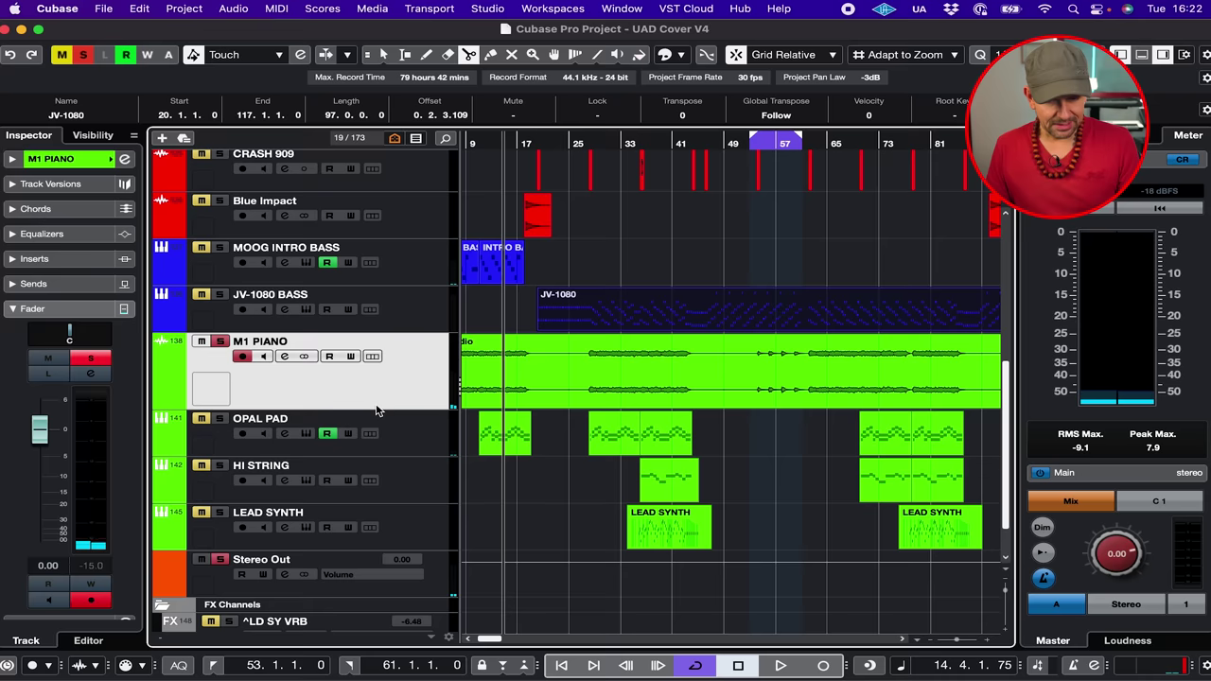
# Step: Insert the UADx Pultec EQP-1A EQ in the M1 PIANO channel's first slot and adjust its high-frequency selection
pyautogui.press('F3')
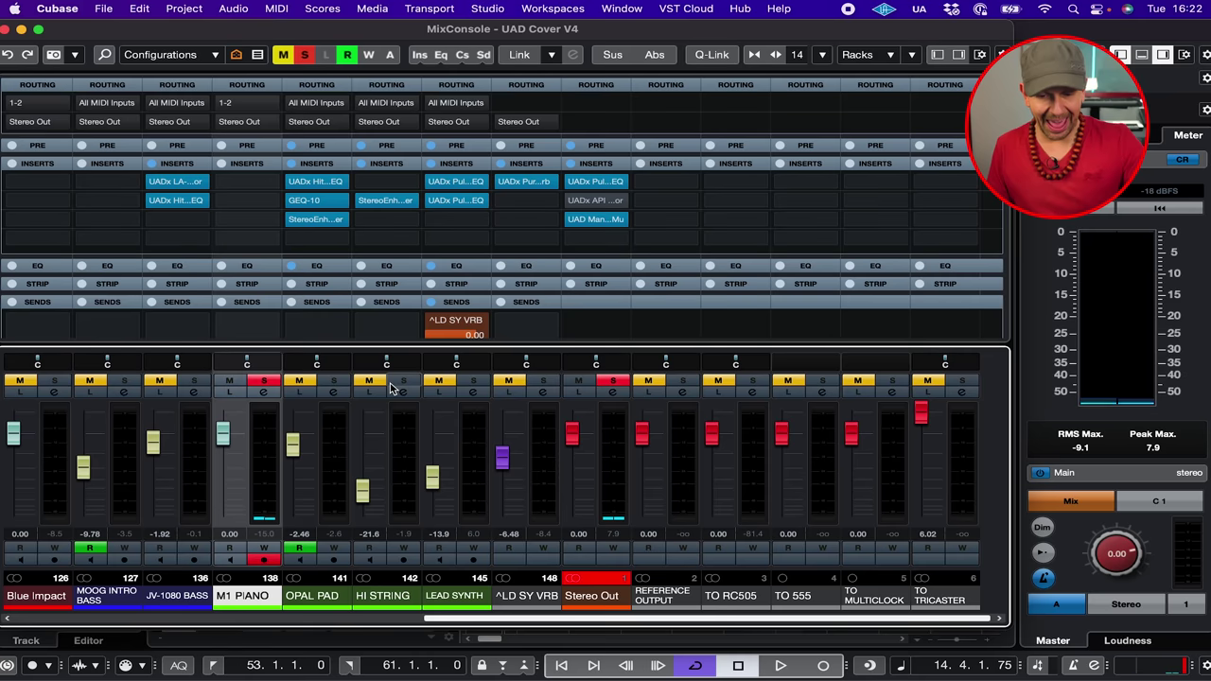
pyautogui.click(273, 183)
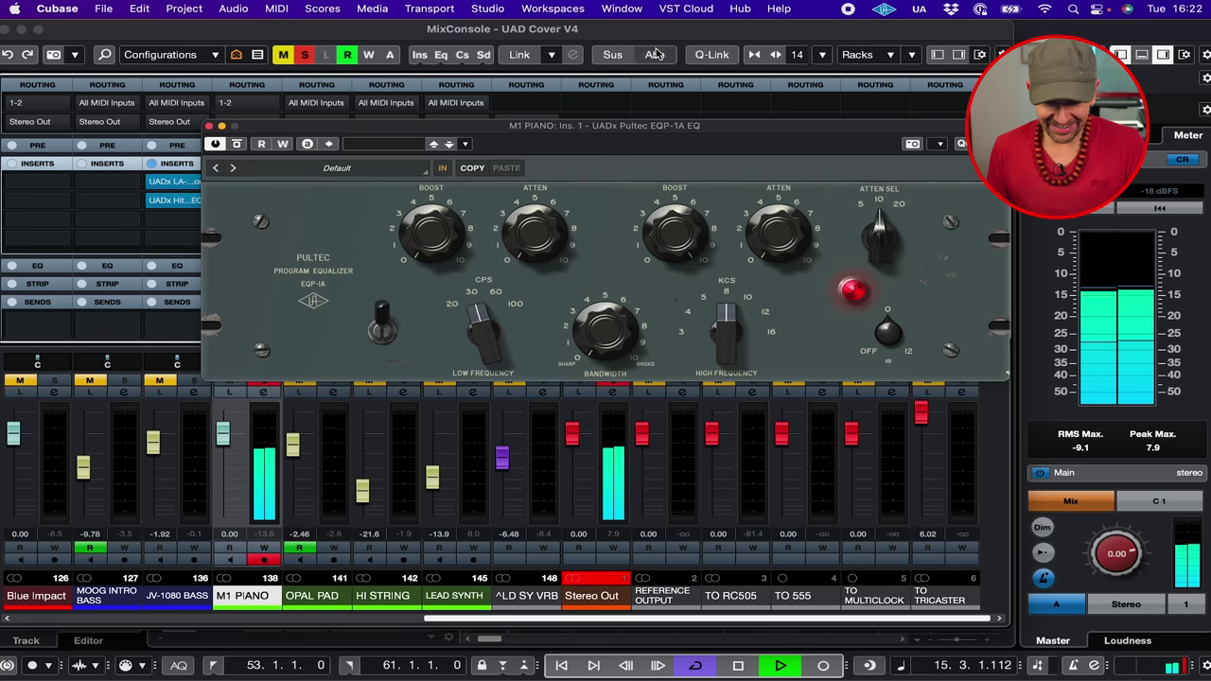
pyautogui.moveTo(726, 329); pyautogui.dragTo(716, 346)
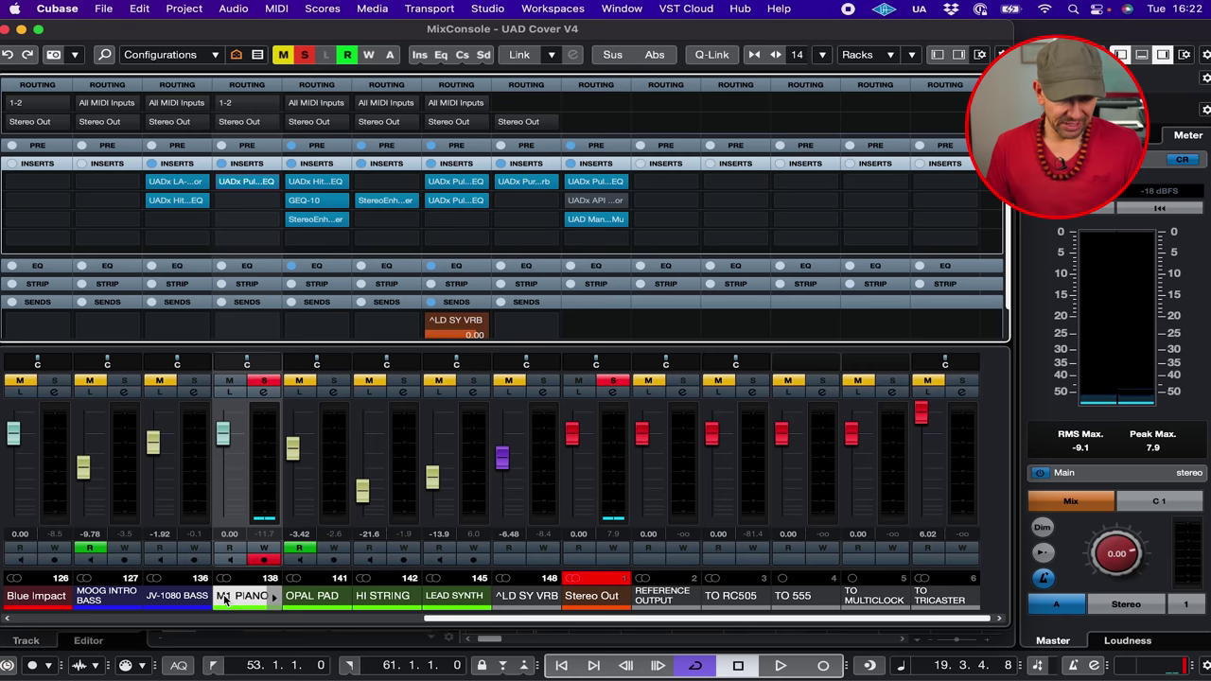
# Step: Add an FX channel for M1 PIANO named ^PNO VRB, using the UADx Lexicon 224 Digital Reverb
pyautogui.rightClick(227, 598)
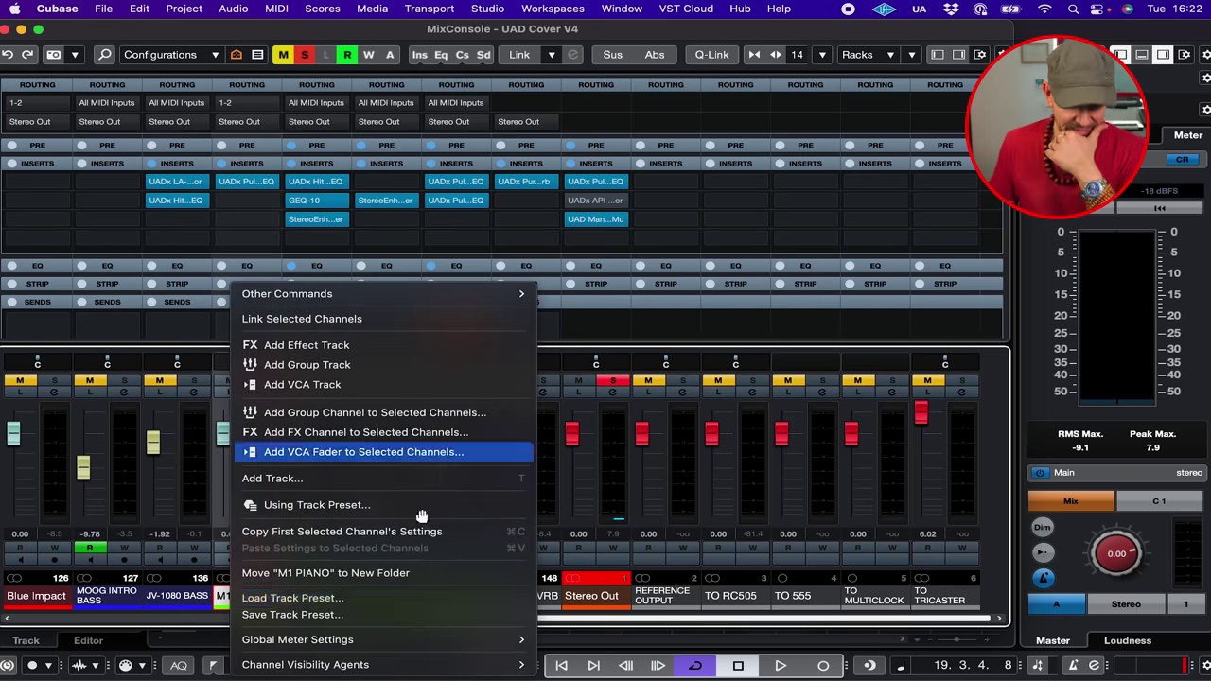
pyautogui.click(415, 432)
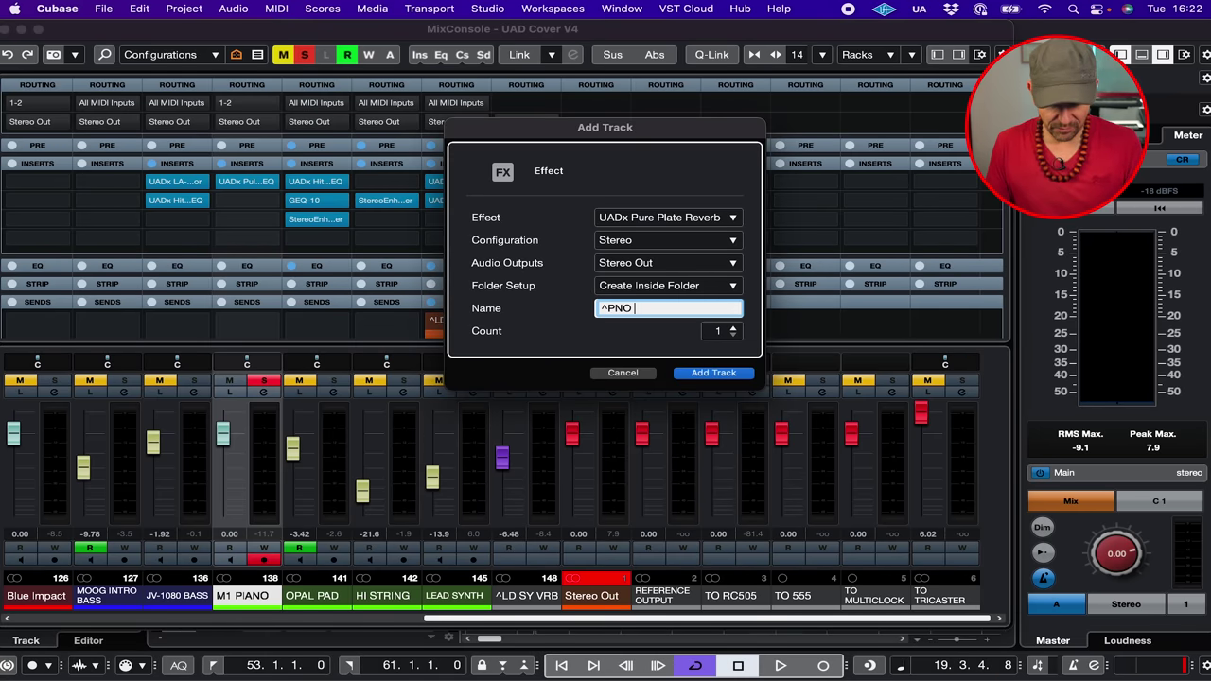
pyautogui.click(667, 217)
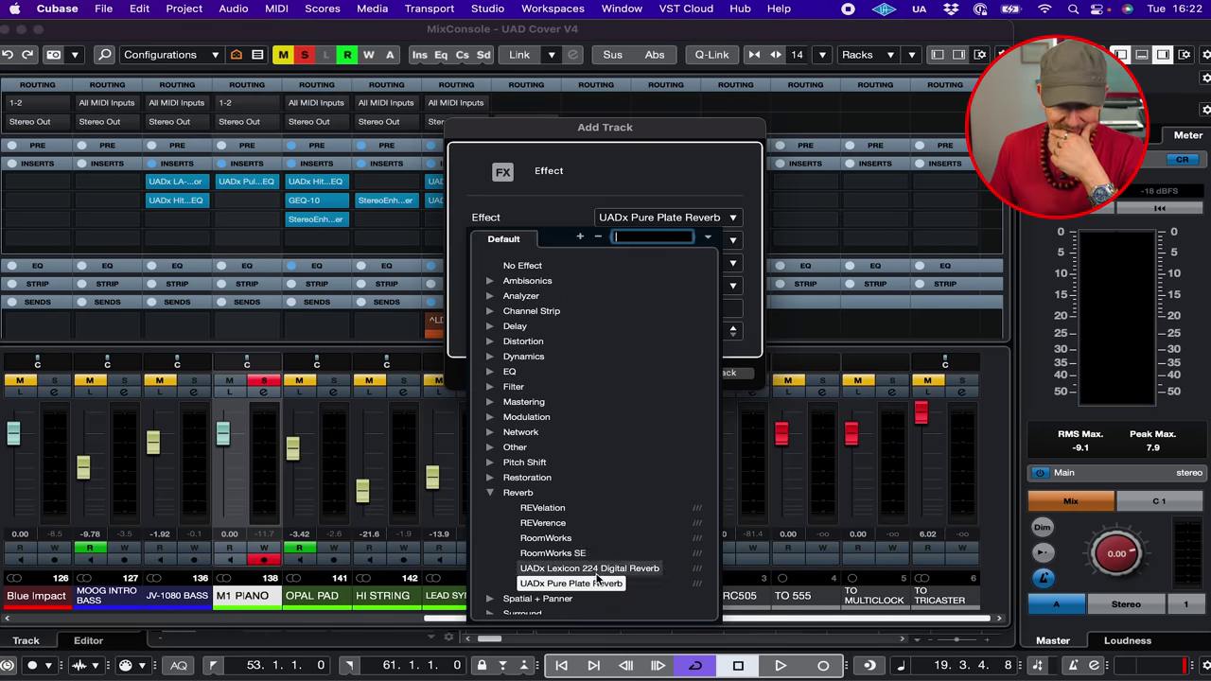
pyautogui.click(600, 565)
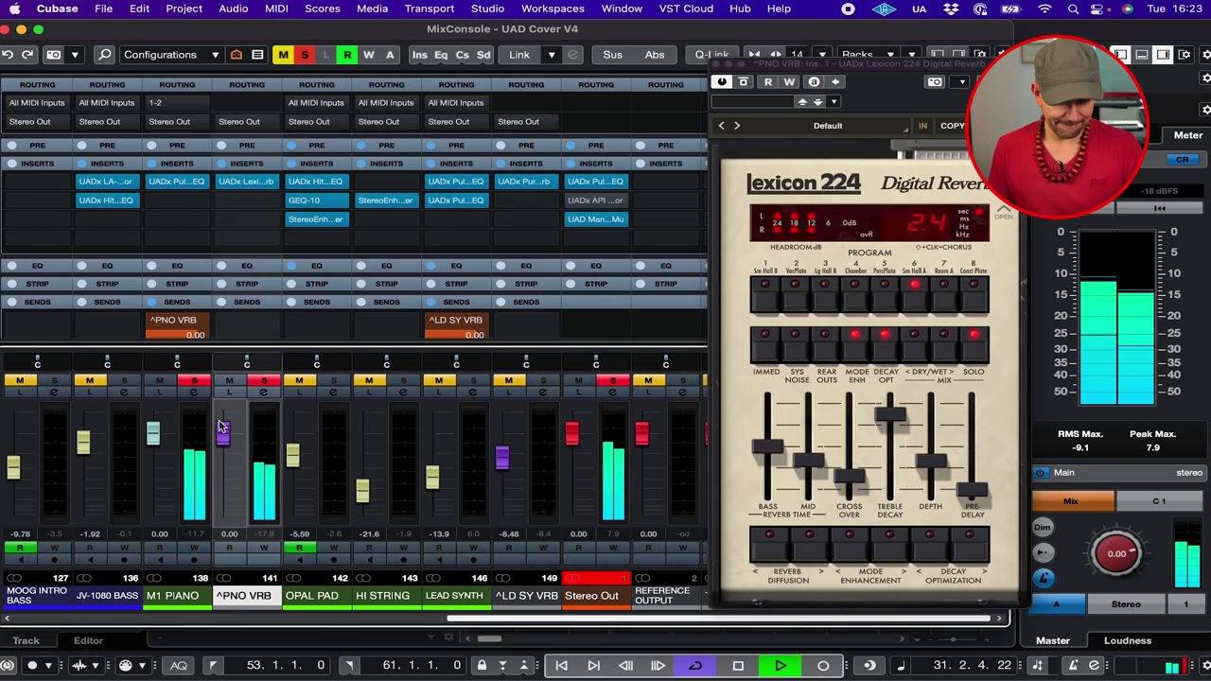
# Step: Set the Lexicon 224's pre-delay to 53 ms and the ^PNO VRB fader to -1.18 dB
pyautogui.moveTo(220, 427); pyautogui.dragTo(232, 461)
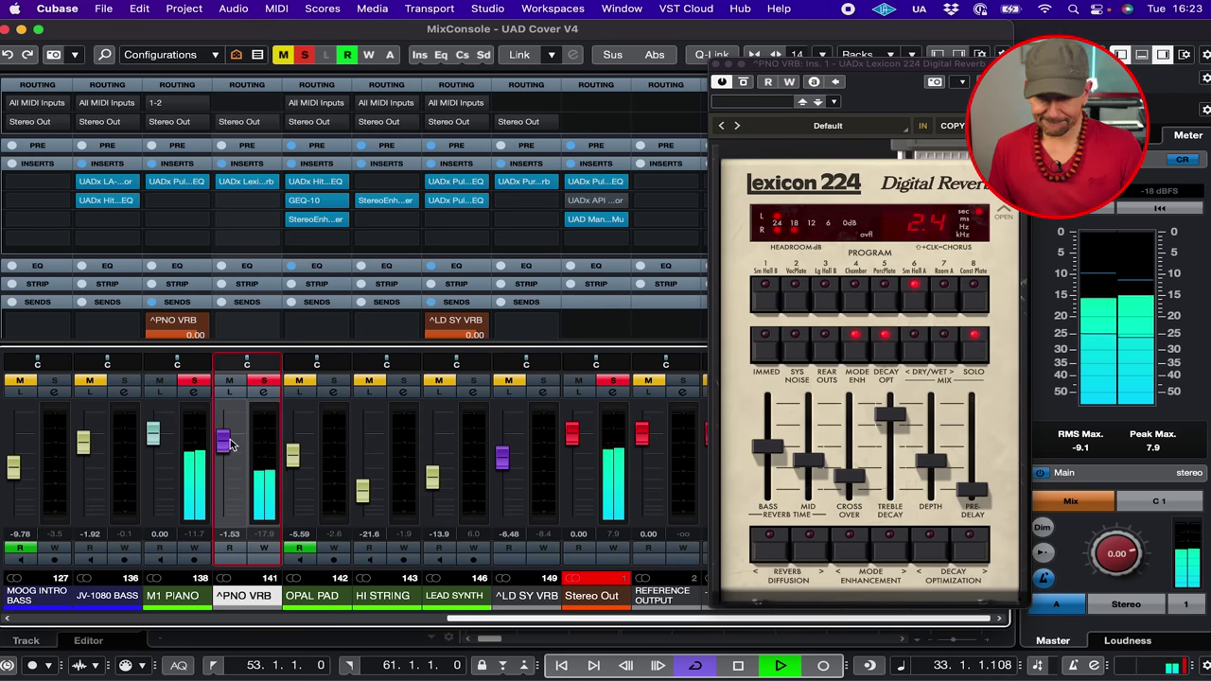
pyautogui.moveTo(972, 490)
pyautogui.mouseDown()
pyautogui.moveTo(972, 462)
pyautogui.moveTo(971, 473)
pyautogui.mouseUp()
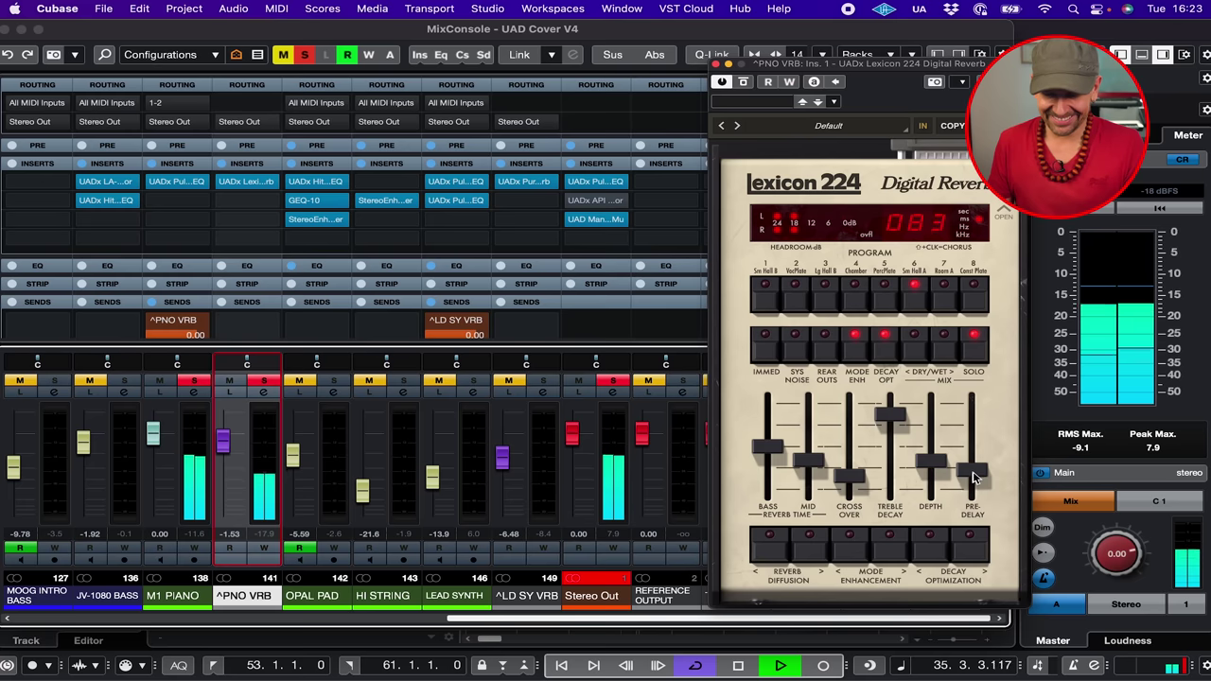
pyautogui.moveTo(975, 478)
pyautogui.mouseDown()
pyautogui.moveTo(975, 427)
pyautogui.moveTo(979, 480)
pyautogui.mouseUp()
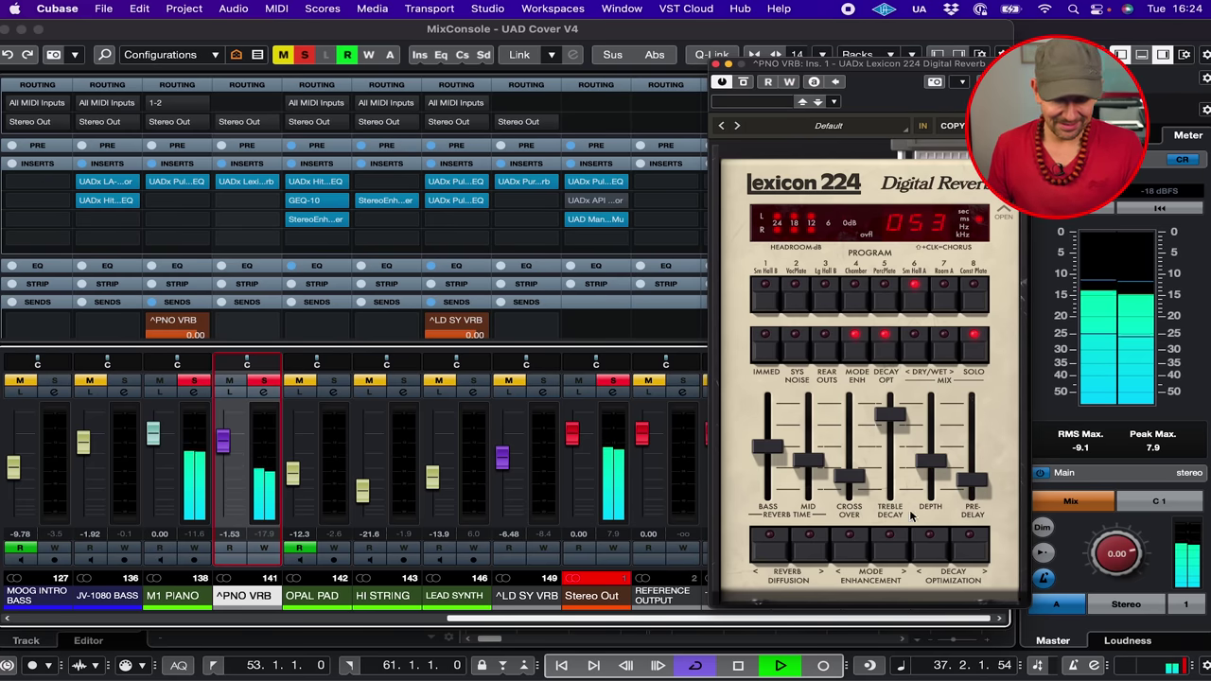
pyautogui.click(224, 443)
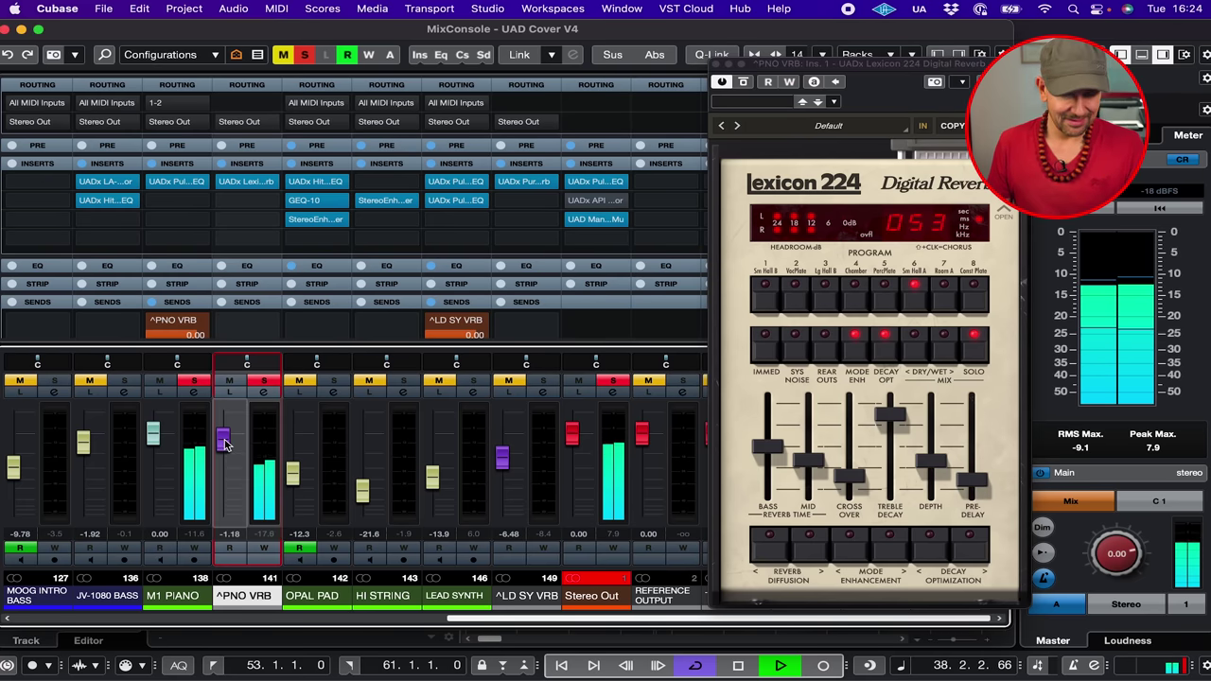
# Step: Insert the UAD Neve 33609 C compressor in the M1 PIANO channel's second slot and reposition its window
pyautogui.click(200, 203)
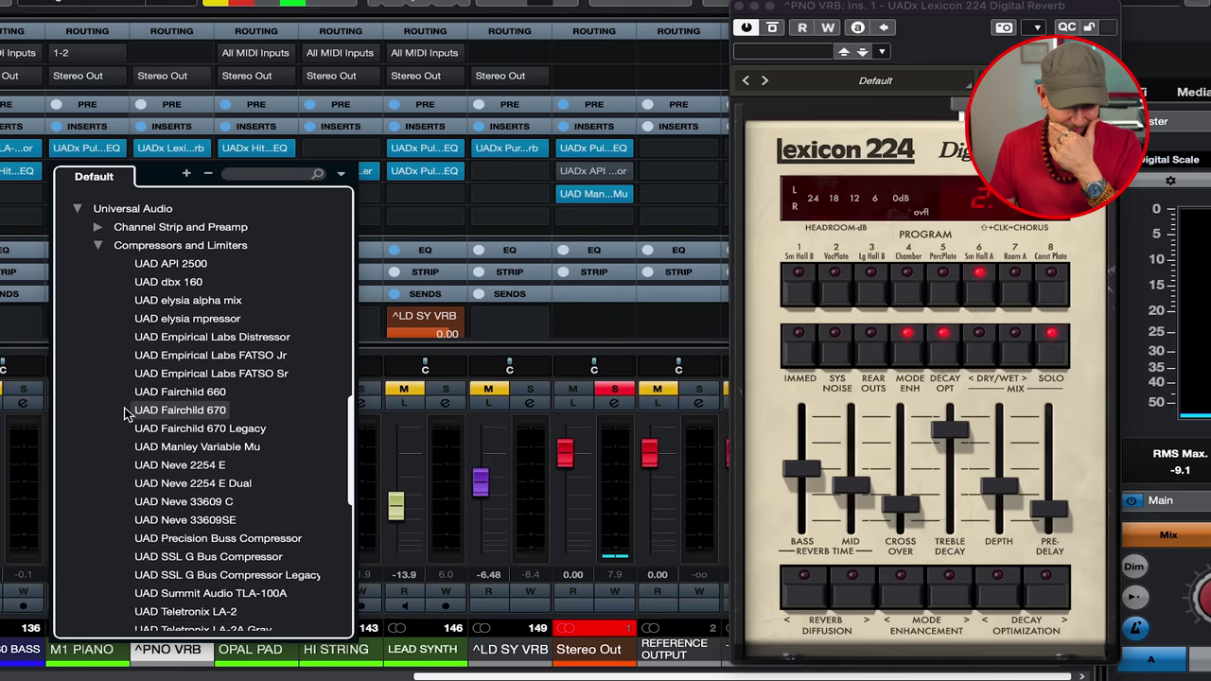
pyautogui.scroll(-1, 212, 400)
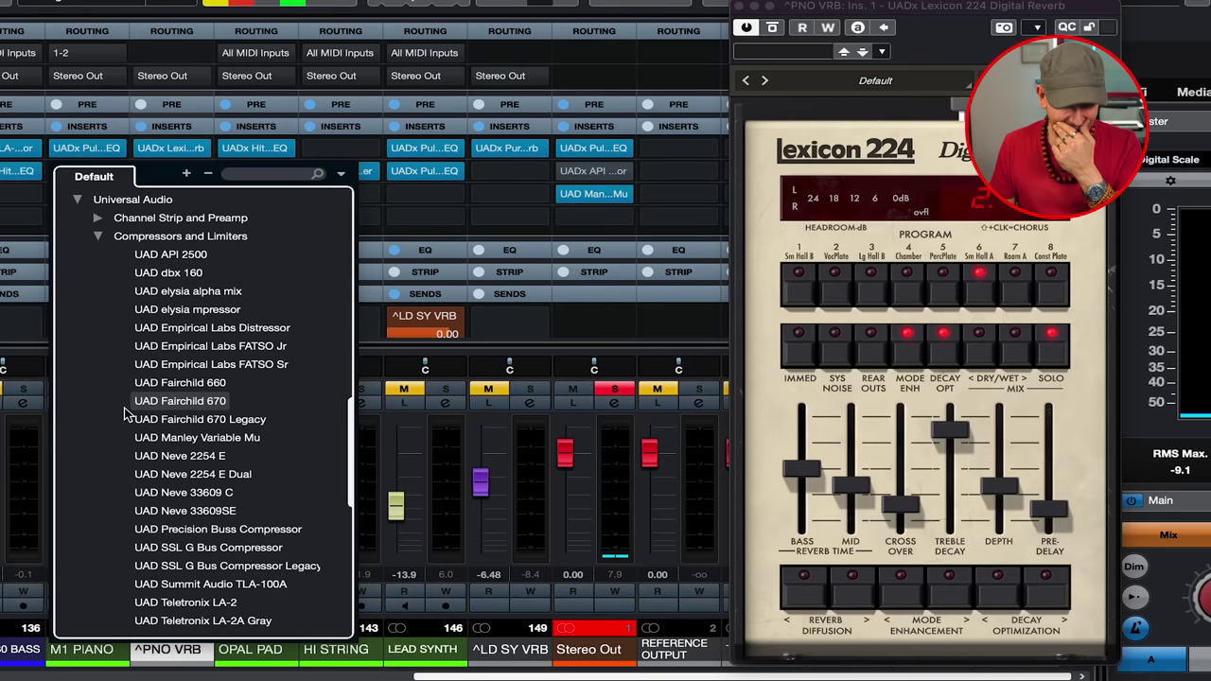
pyautogui.click(222, 493)
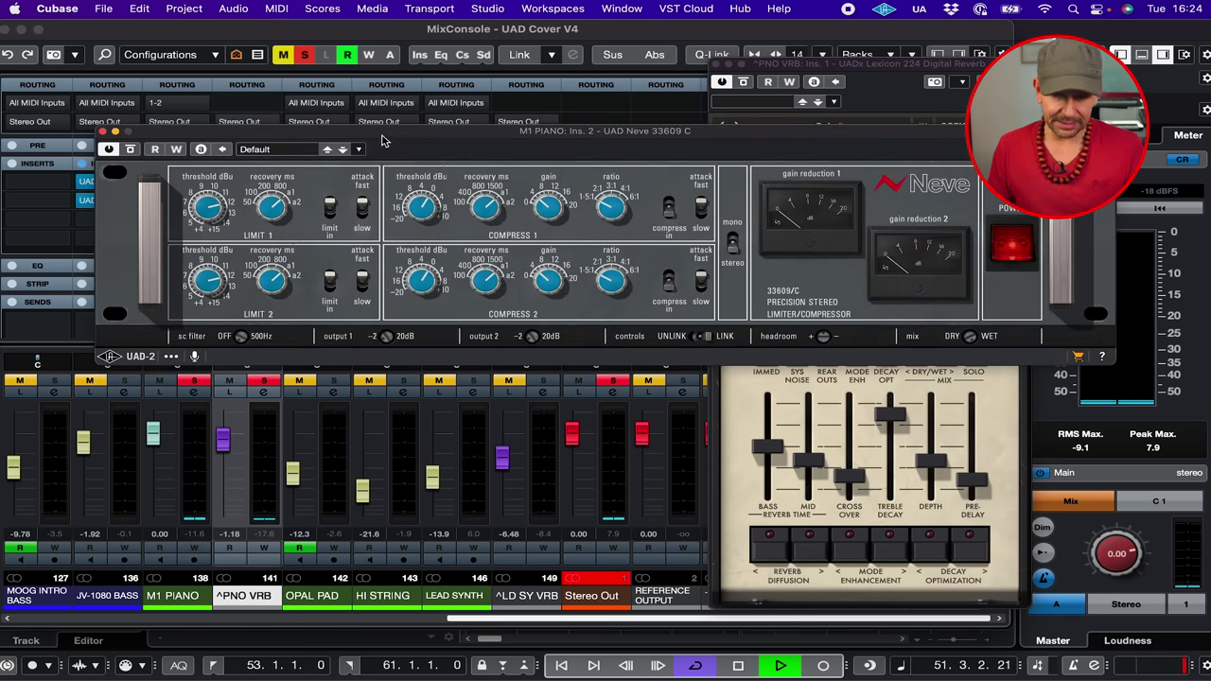
pyautogui.moveTo(405, 136); pyautogui.dragTo(649, 91)
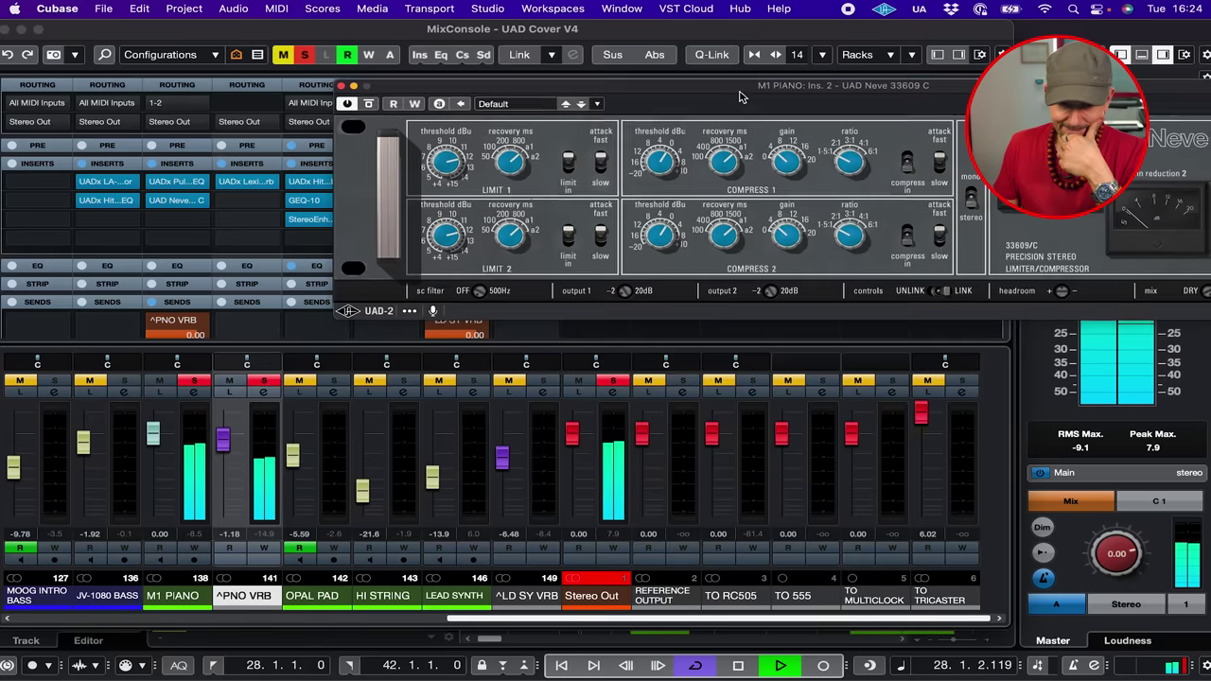
pyautogui.moveTo(747, 96); pyautogui.dragTo(473, 102)
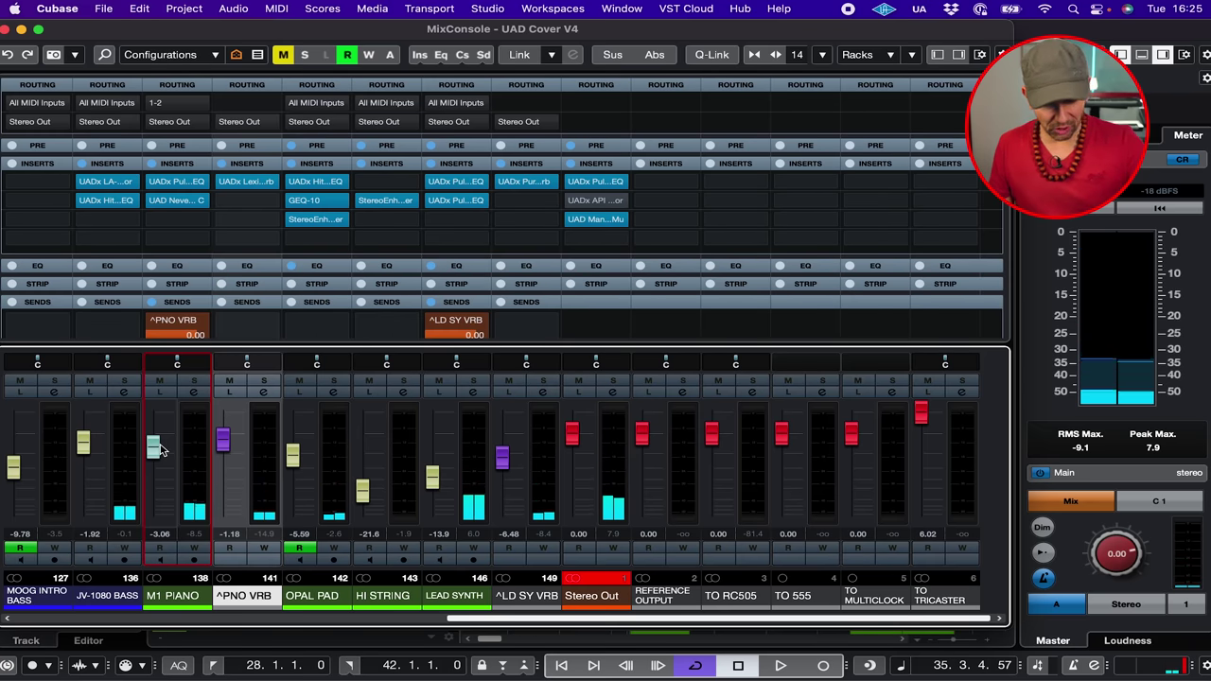
# Step: Return to the project arrangement, play the intro and briefly solo the Blue Intro Build track
pyautogui.press('F3')
pyautogui.scroll(3, 576, 481)
pyautogui.click(530, 143)
pyautogui.press('space')
pyautogui.click(219, 332)
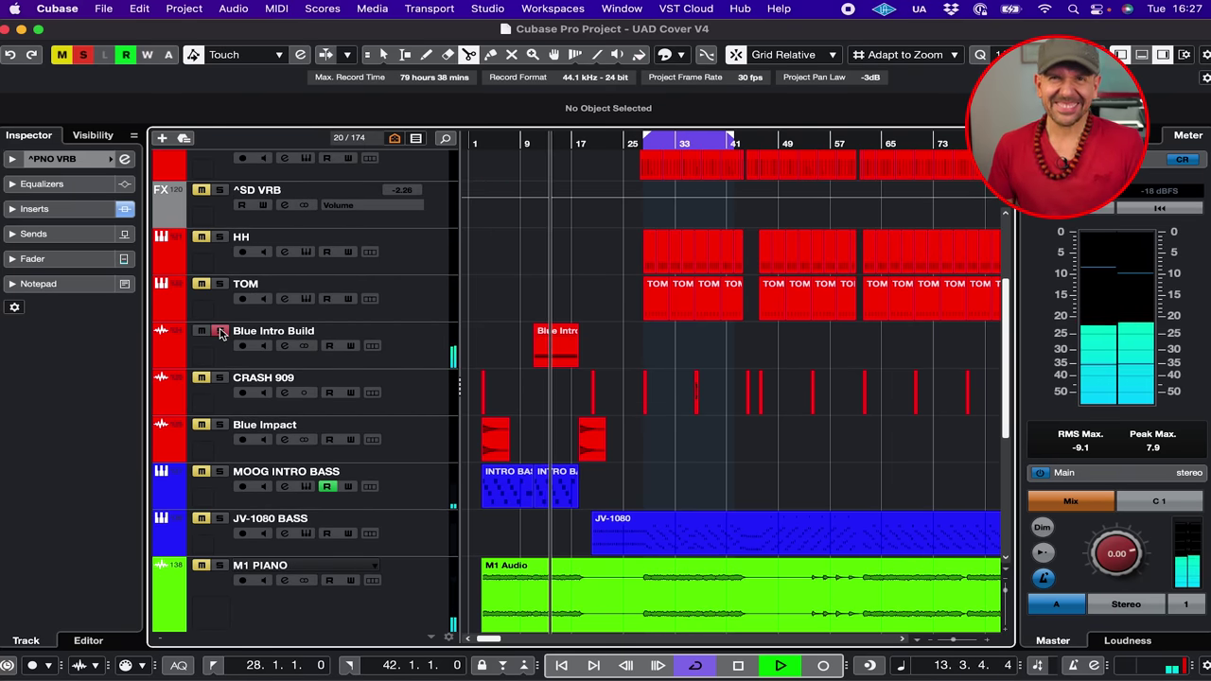
pyautogui.click(219, 332)
pyautogui.press('space')
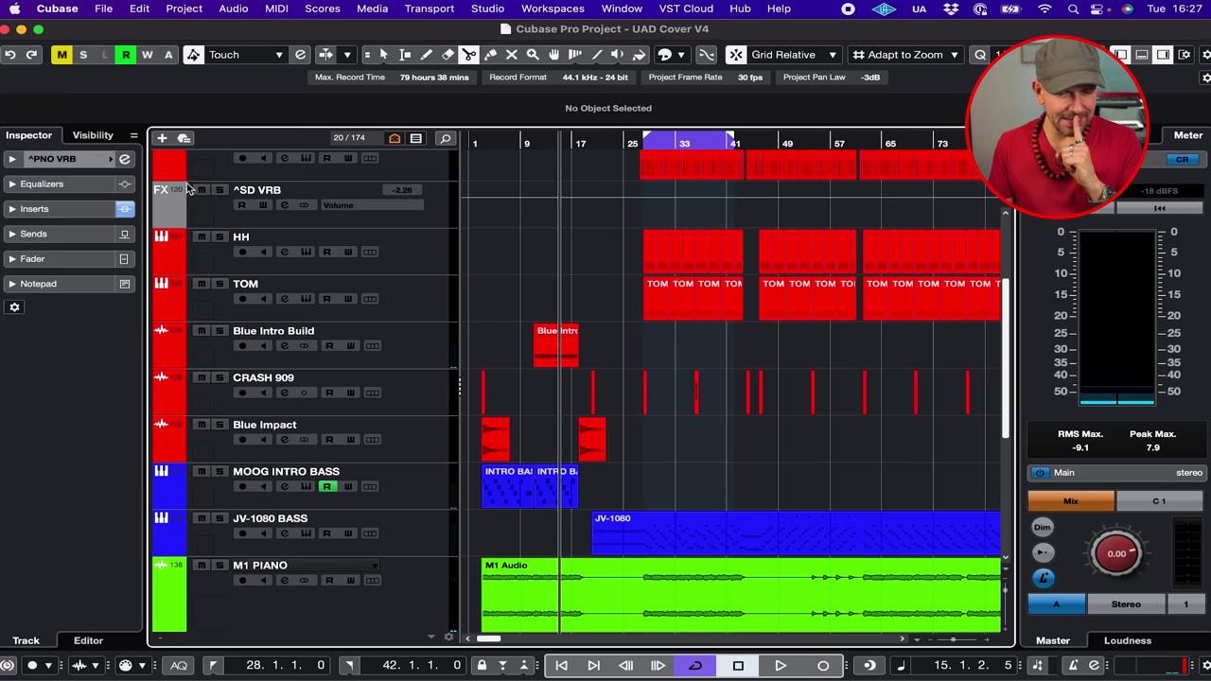
# Step: Copy the Blue Intro Build clip to bar 28 and repeat it so the copies fill the loop up to bar 42
pyautogui.click(410, 347)
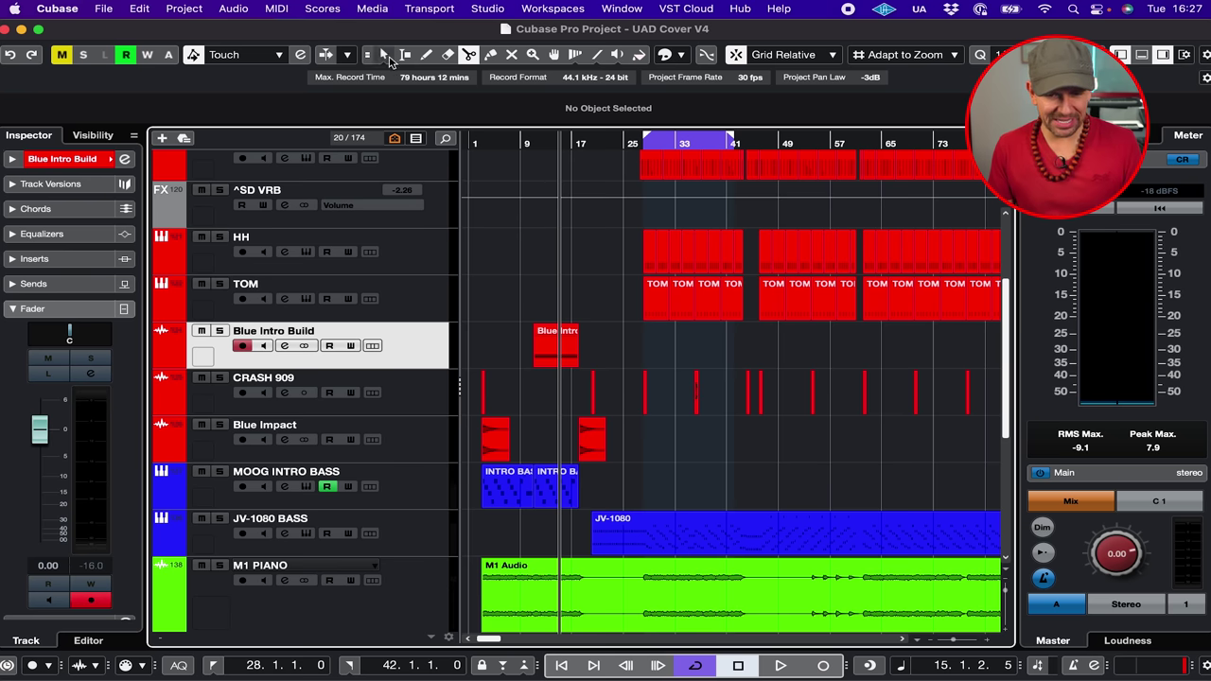
pyautogui.click(669, 141)
pyautogui.press('space')
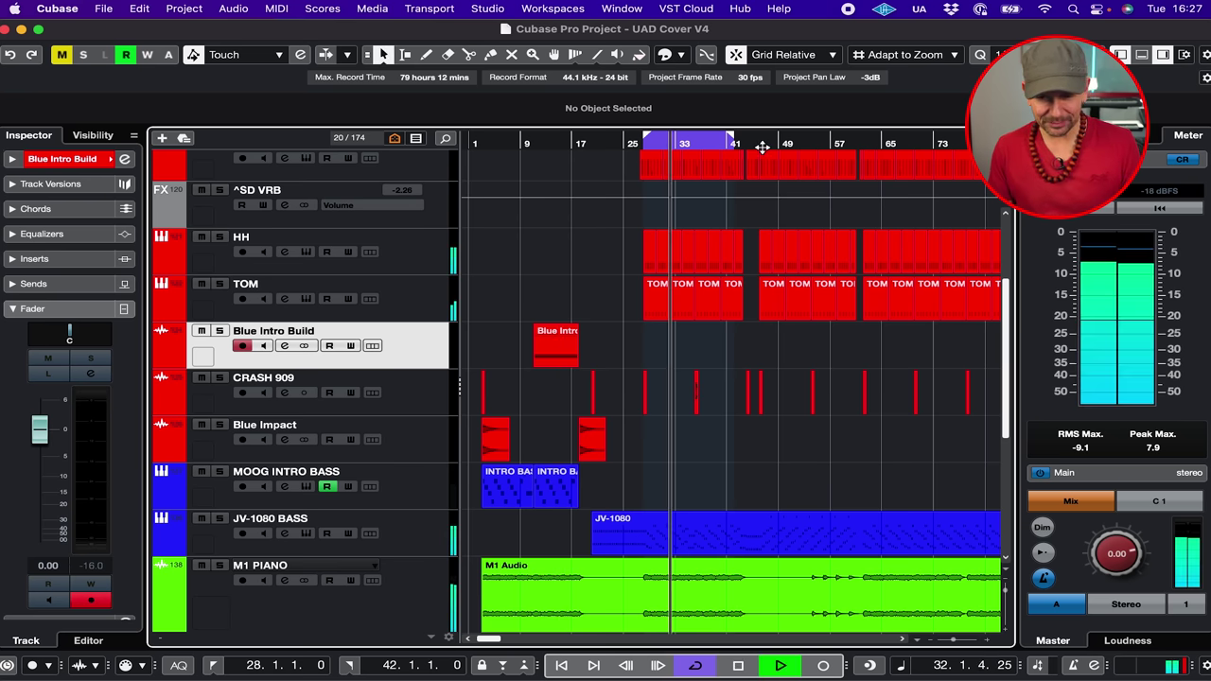
pyautogui.moveTo(545, 346); pyautogui.dragTo(746, 351)
pyautogui.press('space')
pyautogui.press('h')
pyautogui.press('h')
pyautogui.press('h')
pyautogui.press('space')
pyautogui.moveTo(519, 355); pyautogui.dragTo(785, 236)
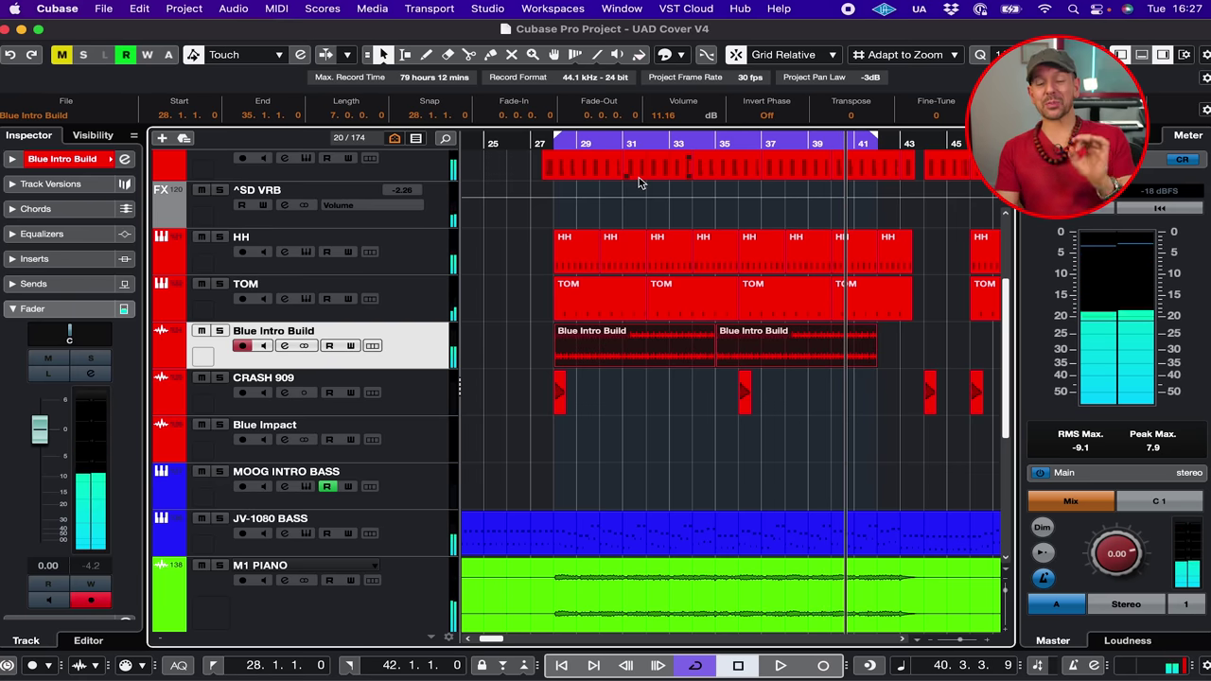
# Step: Play the loop from around bar 28 to hear the copied Blue Intro Build clips in the mix
pyautogui.click(570, 143)
pyautogui.press('space')
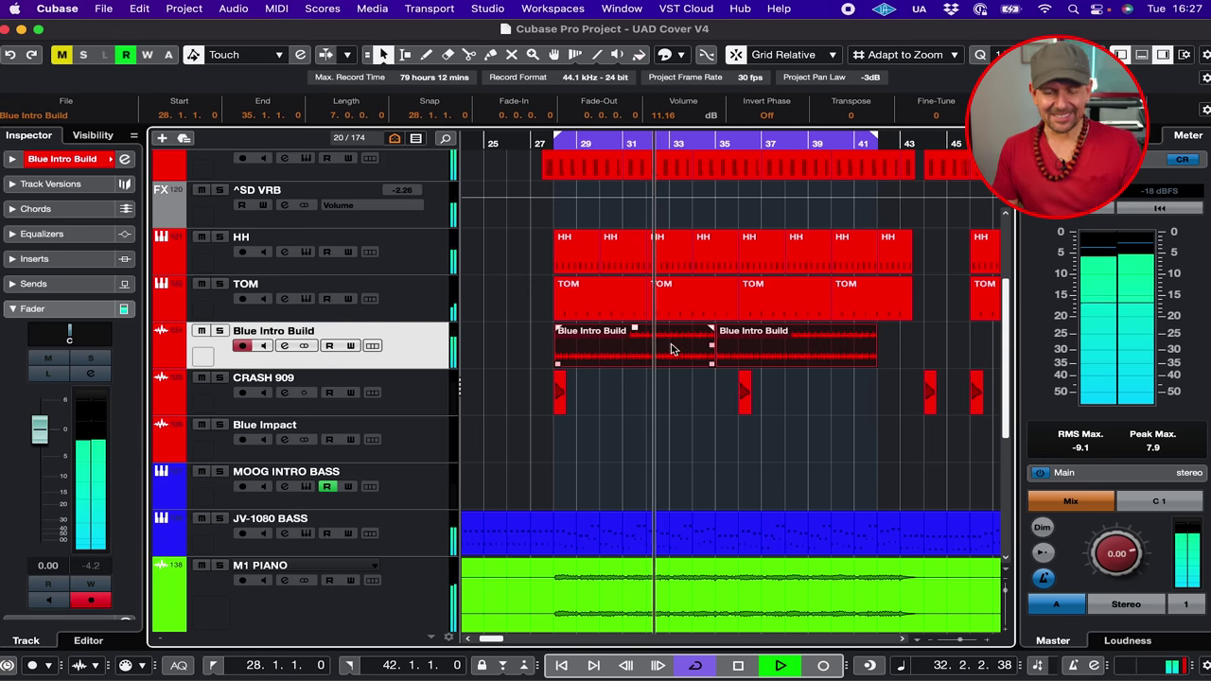
pyautogui.press('space')
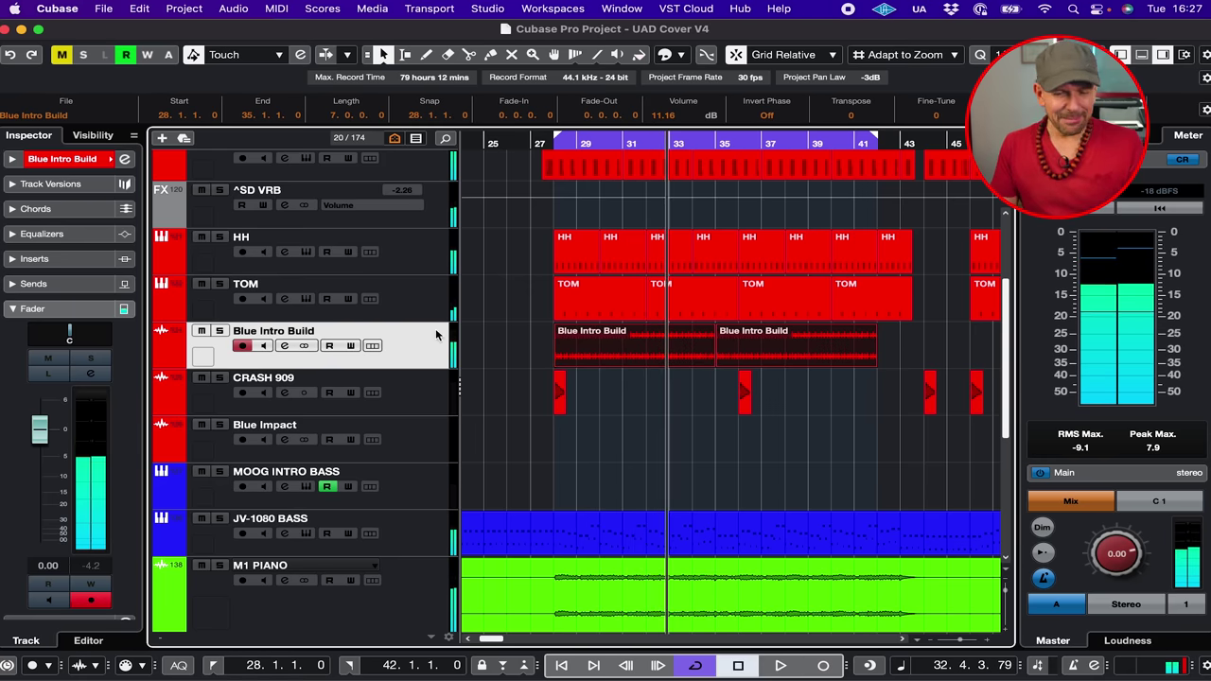
# Step: Open the HH track's Battery 4 instrument and filter its factory drum samples to Hihat Open
pyautogui.click(414, 255)
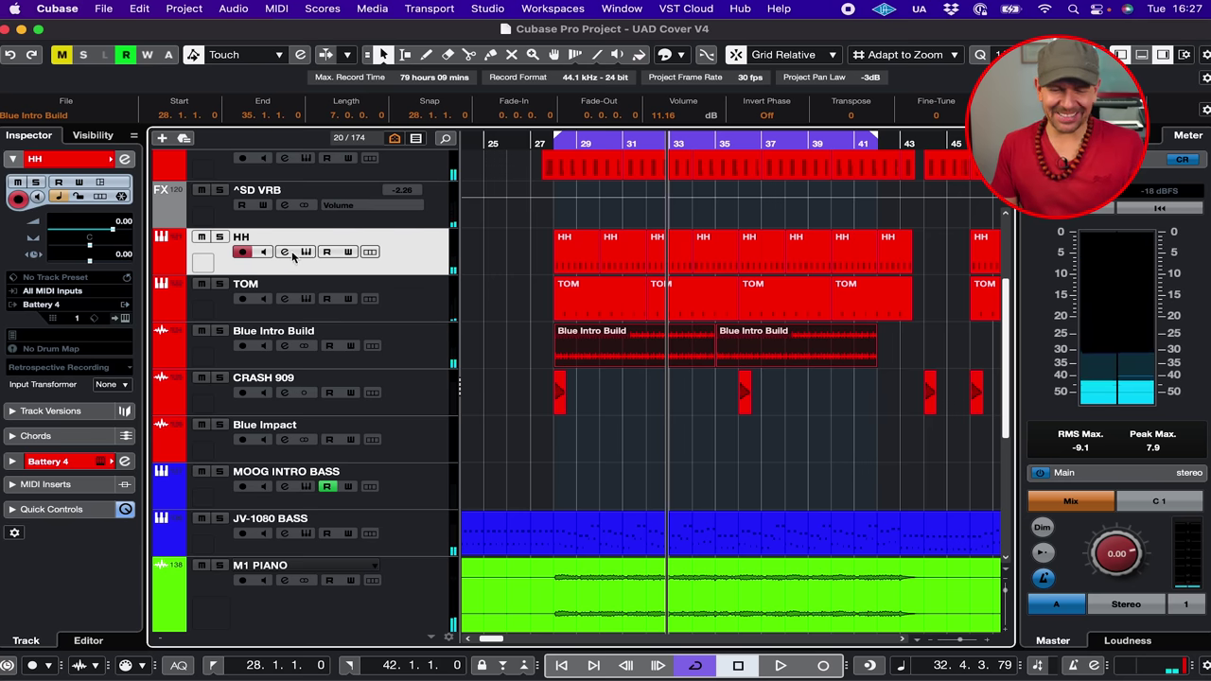
pyautogui.click(307, 253)
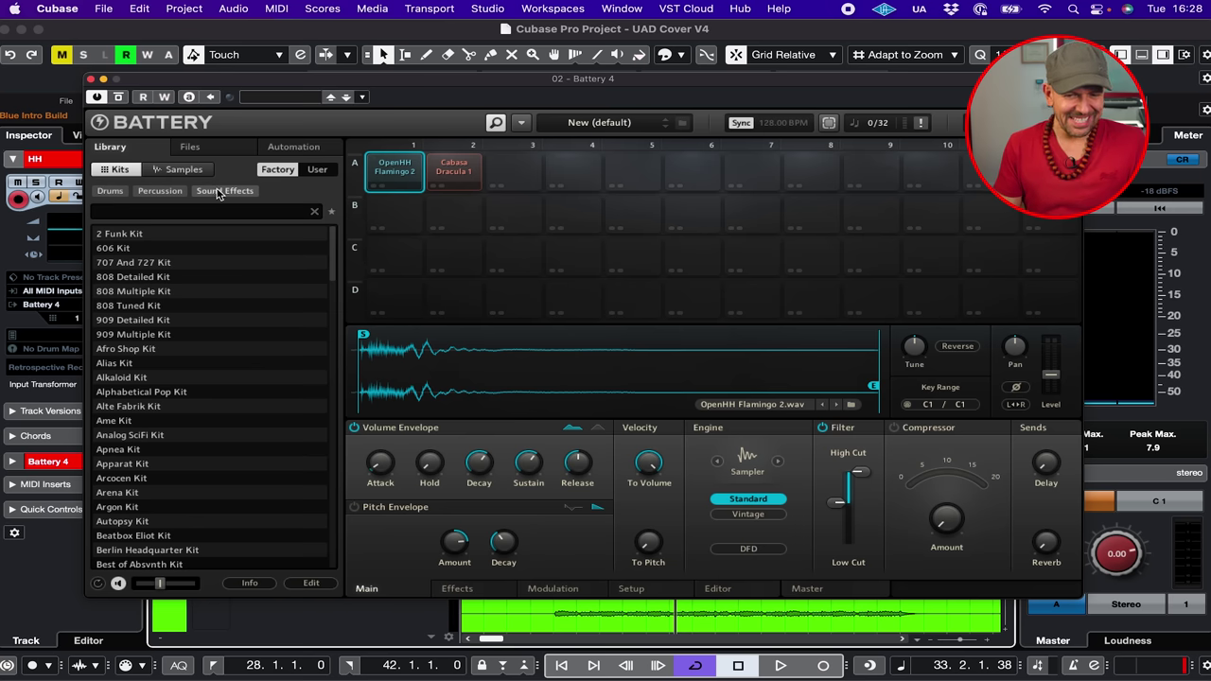
pyautogui.click(118, 192)
pyautogui.click(172, 172)
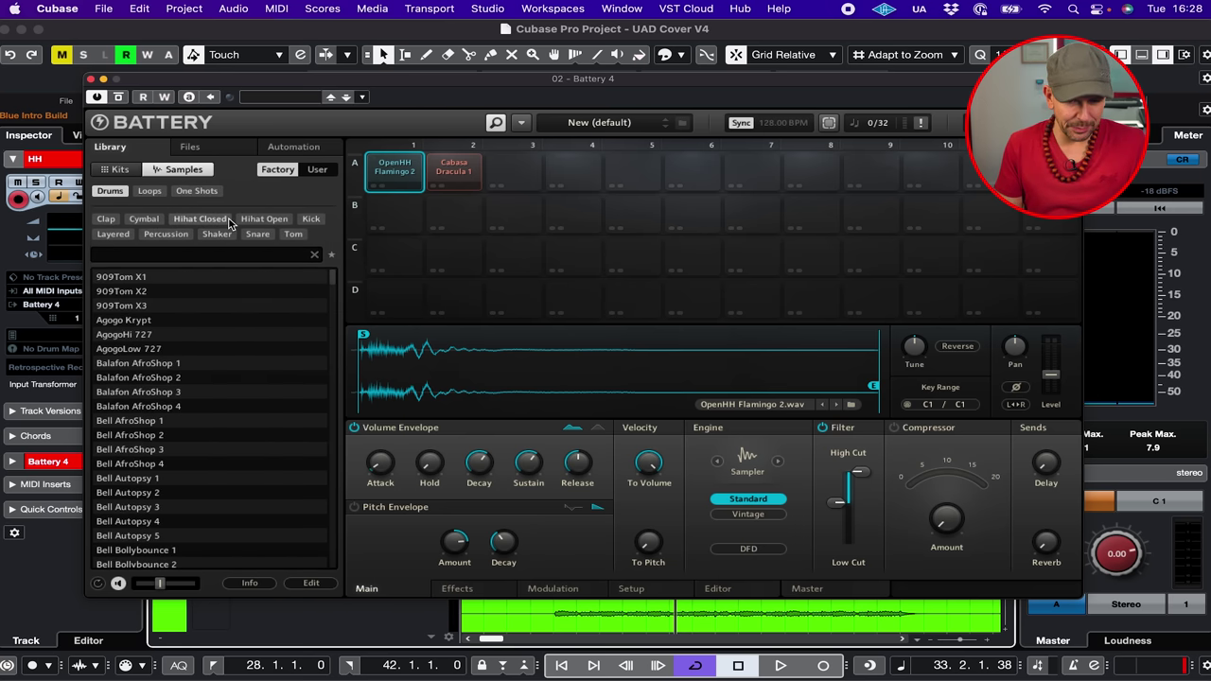
pyautogui.click(282, 220)
# Step: Audition the open hi-hat samples from OpenHH 606 to OpenHH Absynth 3 and compare them with the playing mix
pyautogui.click(205, 320)
pyautogui.press('Down')
pyautogui.click(207, 323)
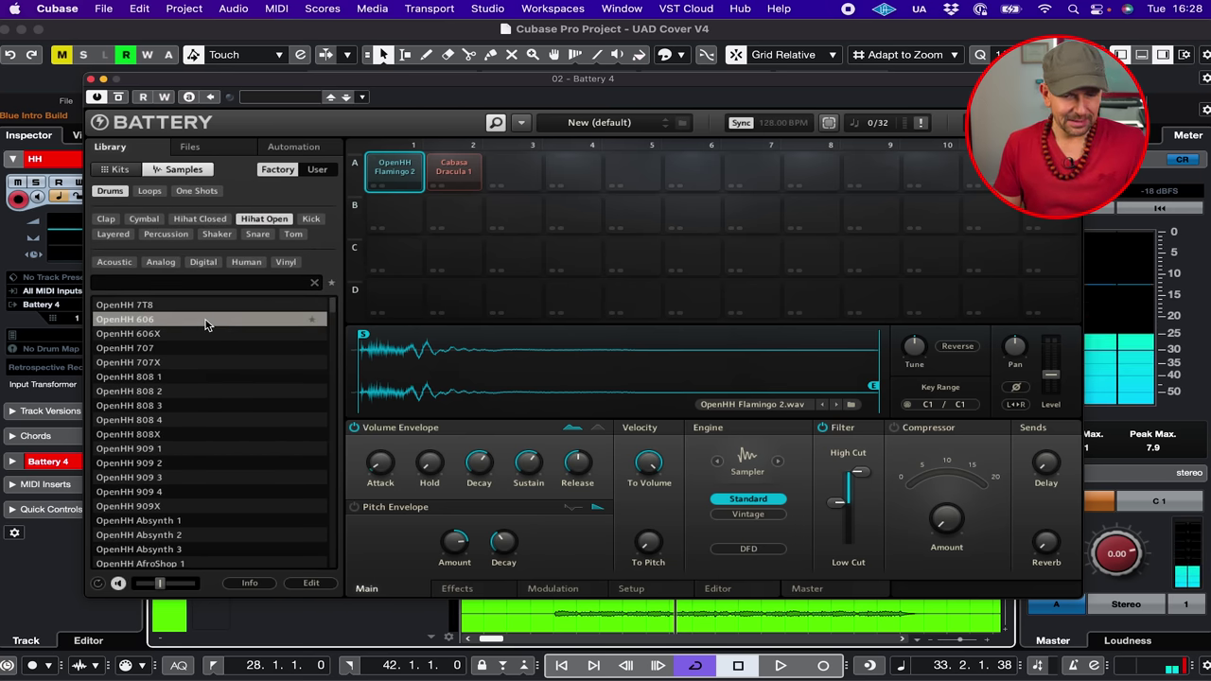
pyautogui.press('Down')
pyautogui.press('Down')
pyautogui.press('Down')
pyautogui.press('Down')
pyautogui.press('Down')
pyautogui.press('Down')
pyautogui.press('Down')
pyautogui.press('Down')
pyautogui.press('Down')
pyautogui.press('Down')
pyautogui.press('Down')
pyautogui.press('Down')
pyautogui.press('Down')
pyautogui.press('Down')
pyautogui.press('Down')
pyautogui.press('Down')
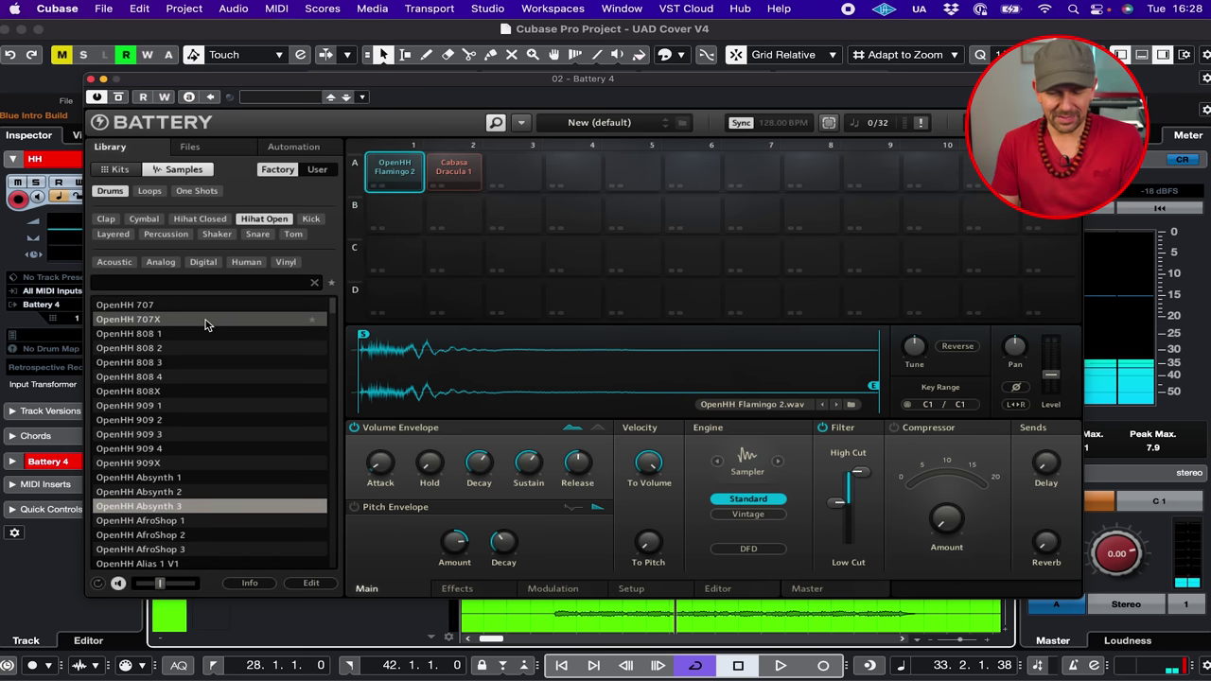
pyautogui.press('space')
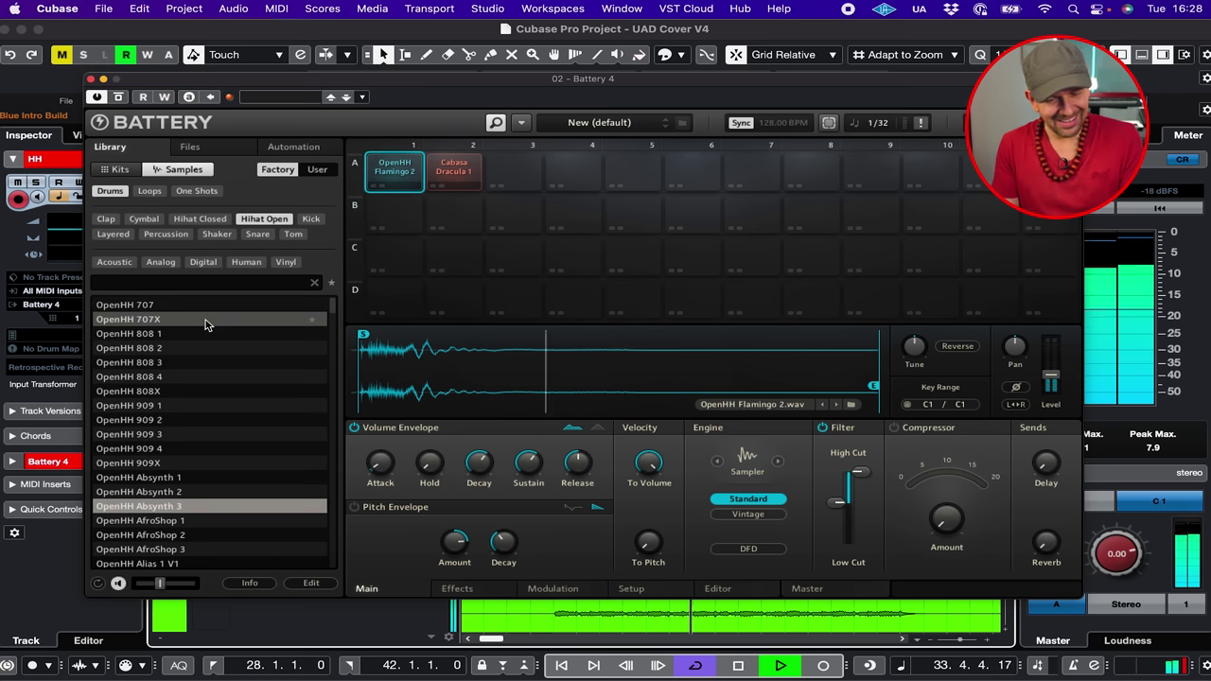
pyautogui.press('space')
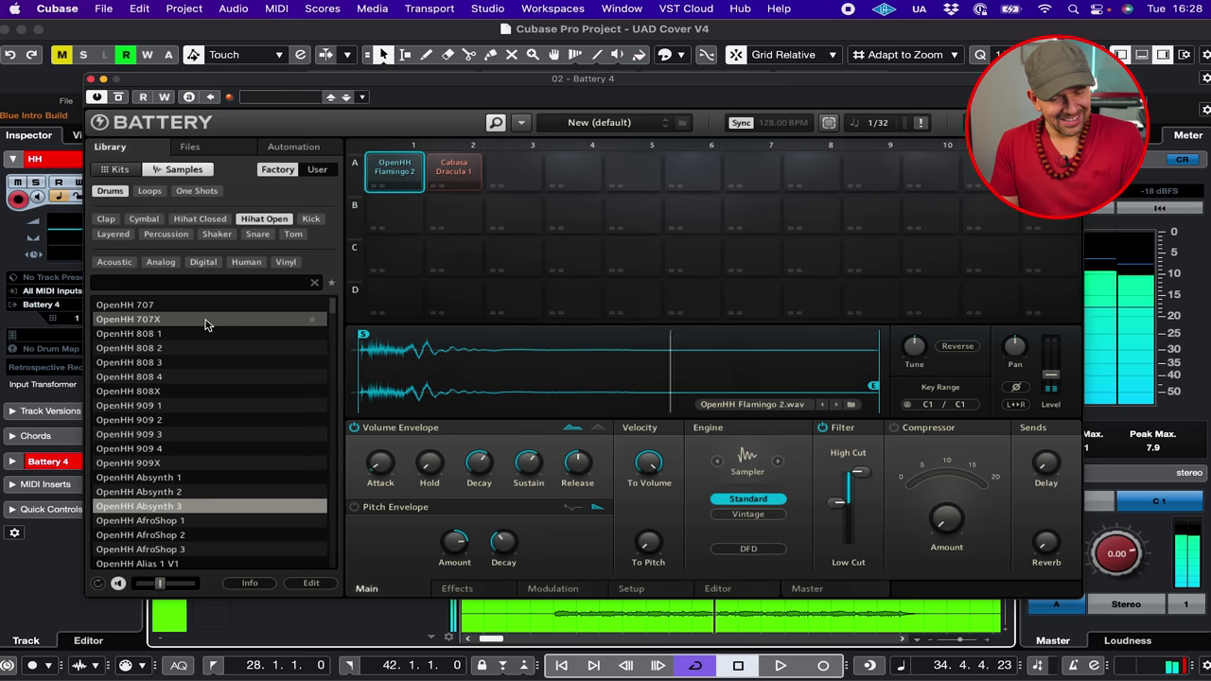
# Step: Audition more open hi-hats and load OpenHH 808 3 into the third cell of row A
pyautogui.press('Down')
pyautogui.press('Down')
pyautogui.press('Down')
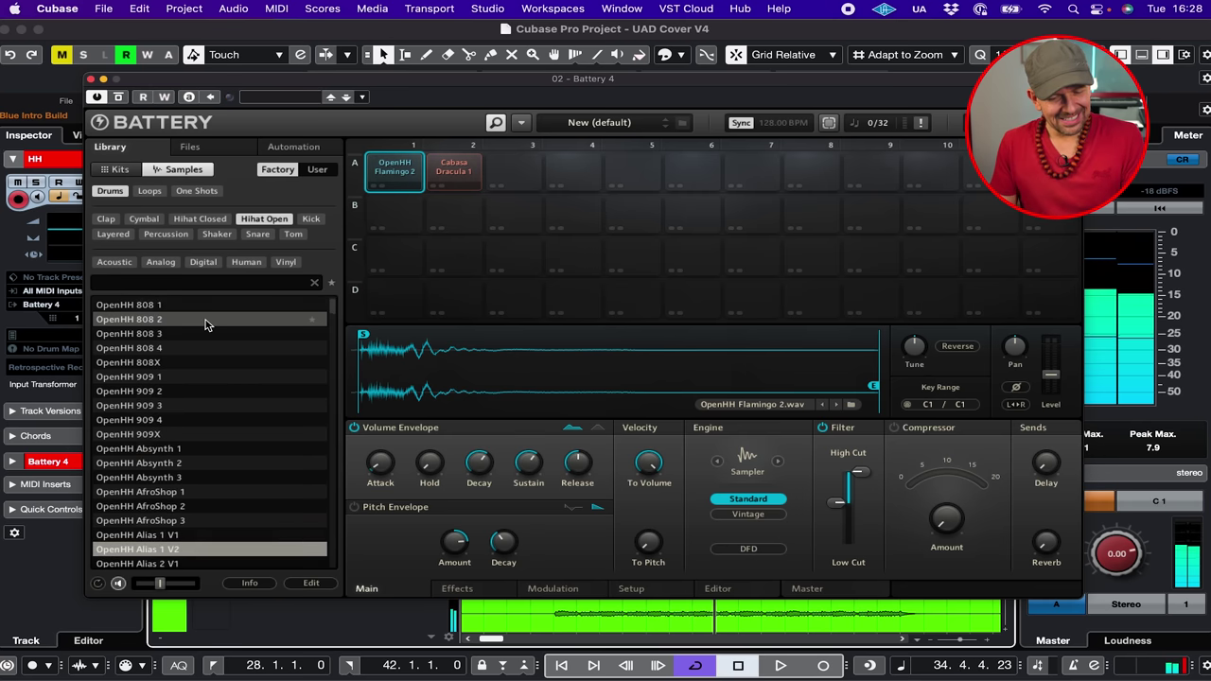
pyautogui.press('Up')
pyautogui.press('Up')
pyautogui.press('Up')
pyautogui.press('Up')
pyautogui.press('Up')
pyautogui.press('Up')
pyautogui.press('Up')
pyautogui.press('Up')
pyautogui.press('Up')
pyautogui.press('Up')
pyautogui.press('Up')
pyautogui.press('Up')
pyautogui.press('Up')
pyautogui.press('Up')
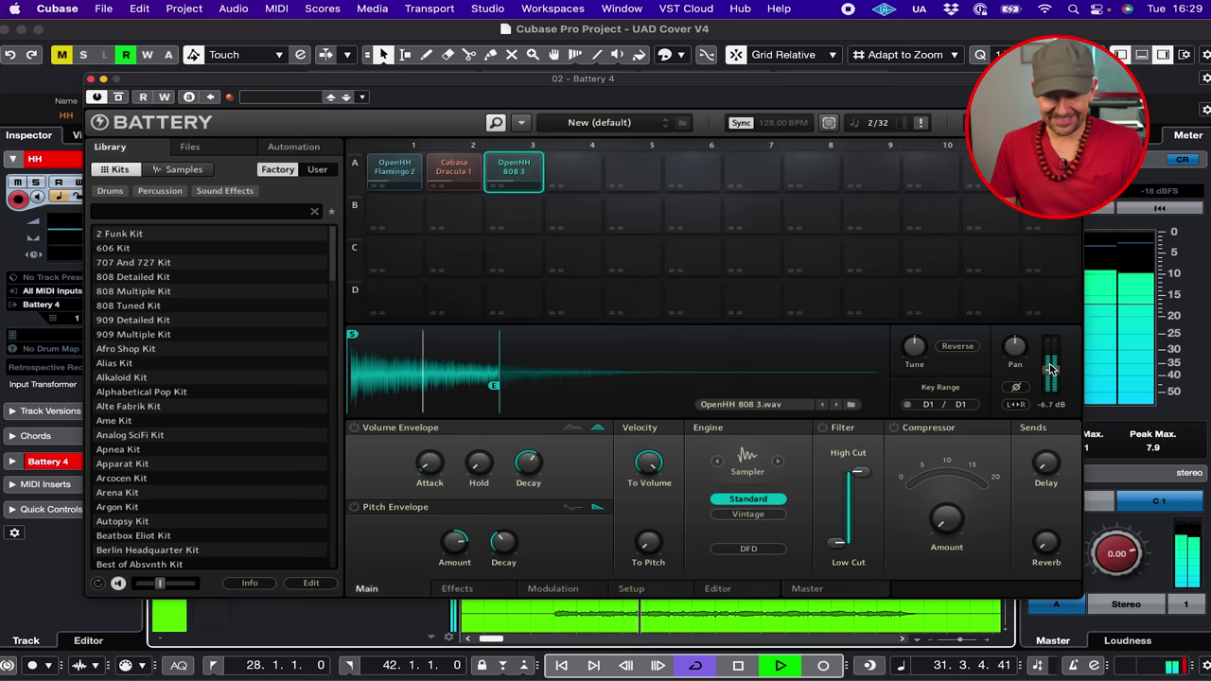
# Step: Trim the OpenHH 808 3 cell's level, shorten its sample end and set the volume envelope hold to 95 ms
pyautogui.moveTo(1052, 372); pyautogui.dragTo(1055, 375)
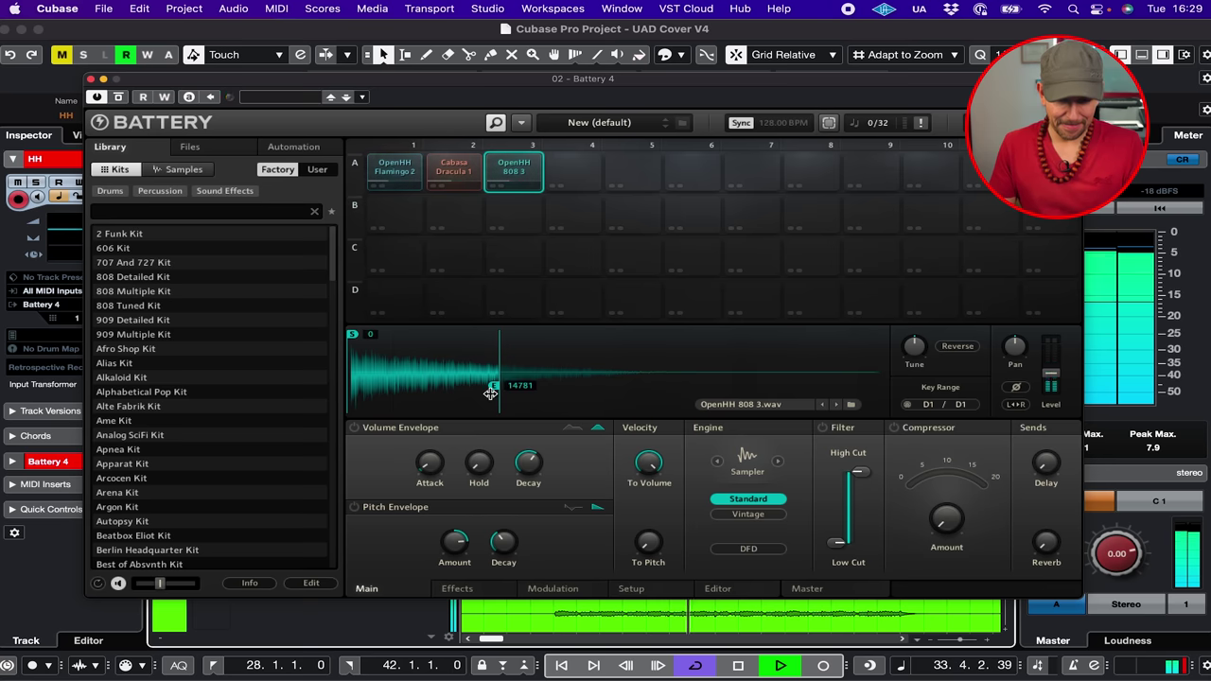
pyautogui.moveTo(493, 387); pyautogui.dragTo(474, 387)
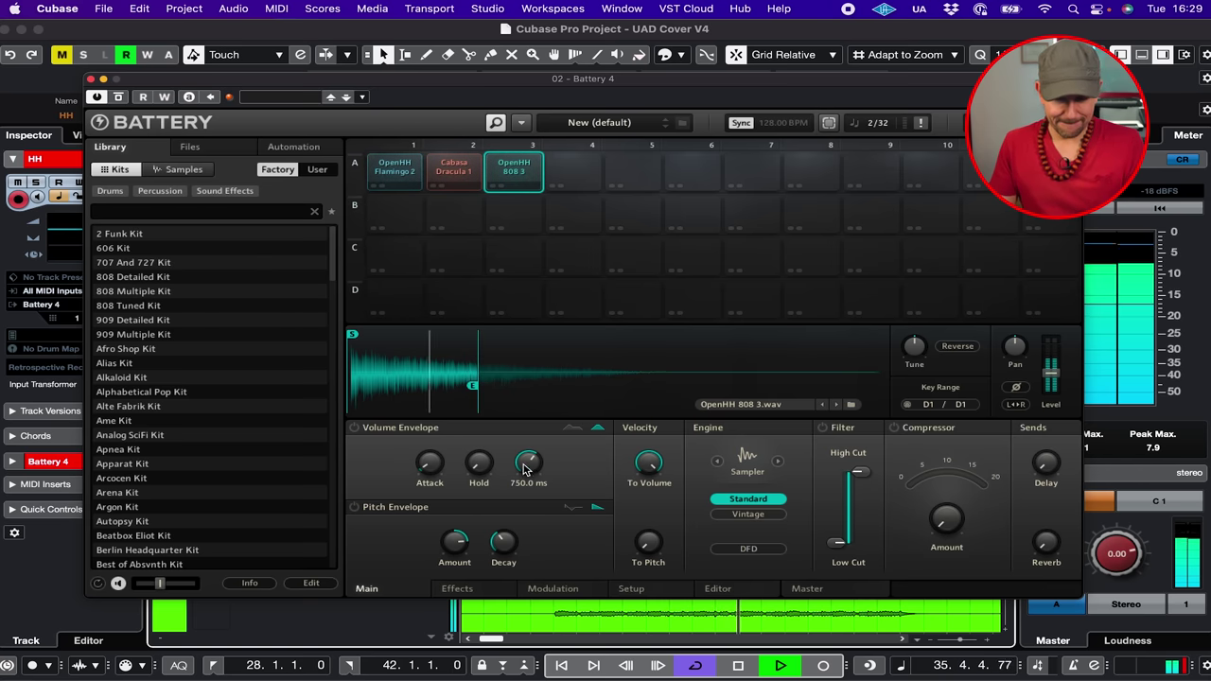
pyautogui.moveTo(480, 465)
pyautogui.mouseDown()
pyautogui.moveTo(479, 421)
pyautogui.moveTo(478, 452)
pyautogui.moveTo(478, 441)
pyautogui.mouseUp()
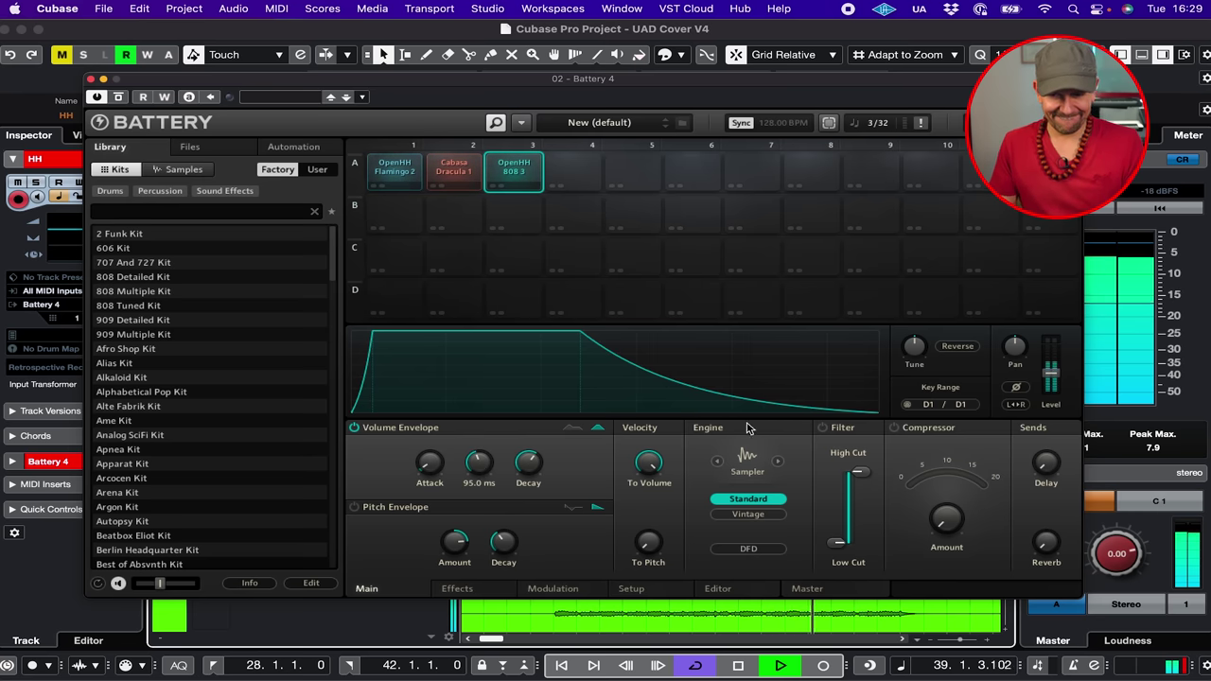
pyautogui.moveTo(1050, 377); pyautogui.dragTo(1050, 373)
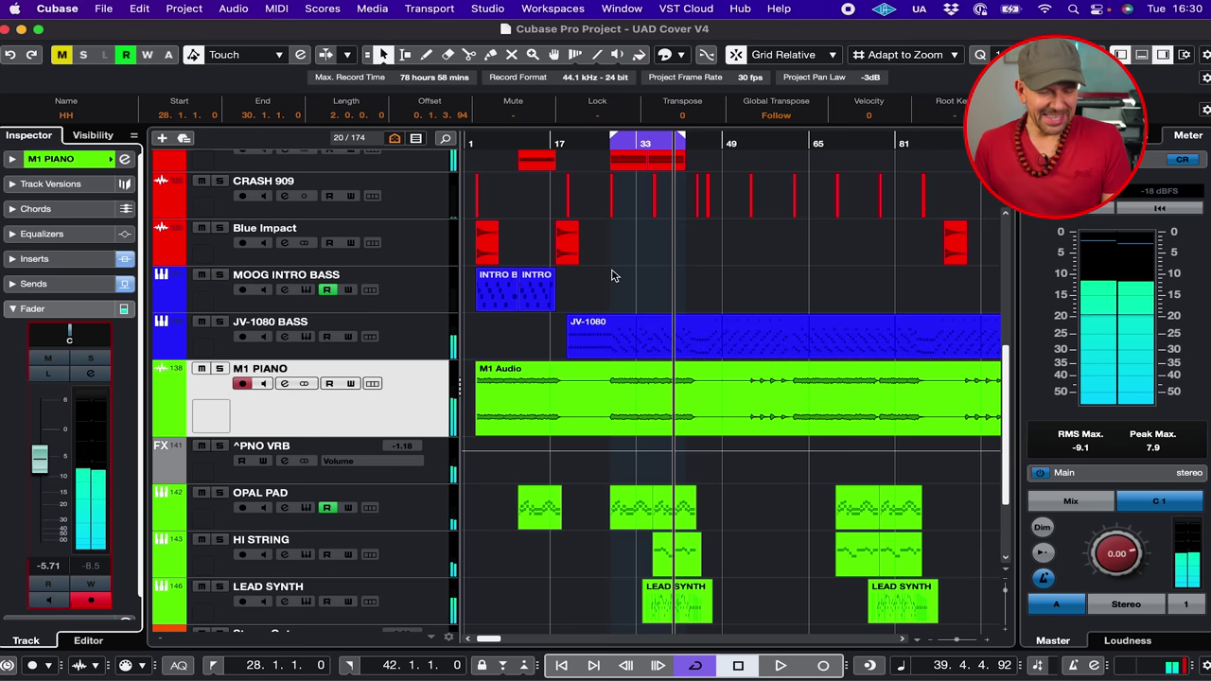
# Step: Open the mixer and replace the Stereo Out channel's second insert with UADx Hitsville EQ Mastering
pyautogui.press('F3')
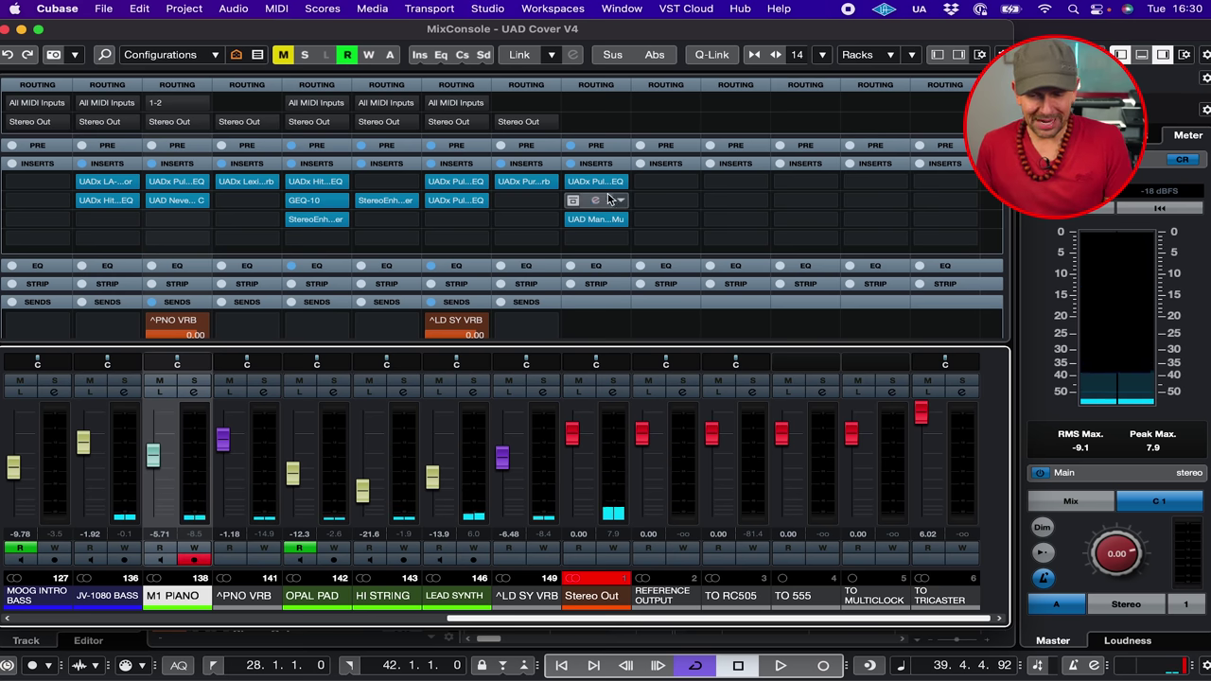
pyautogui.moveTo(596, 221)
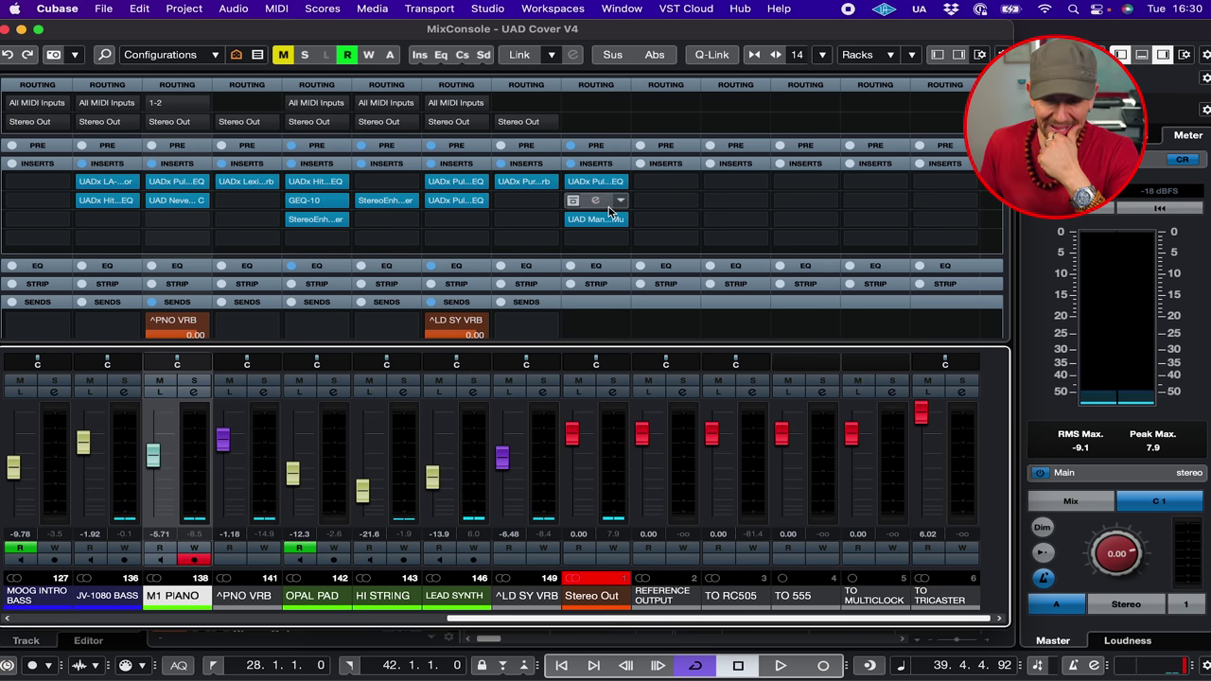
pyautogui.click(621, 202)
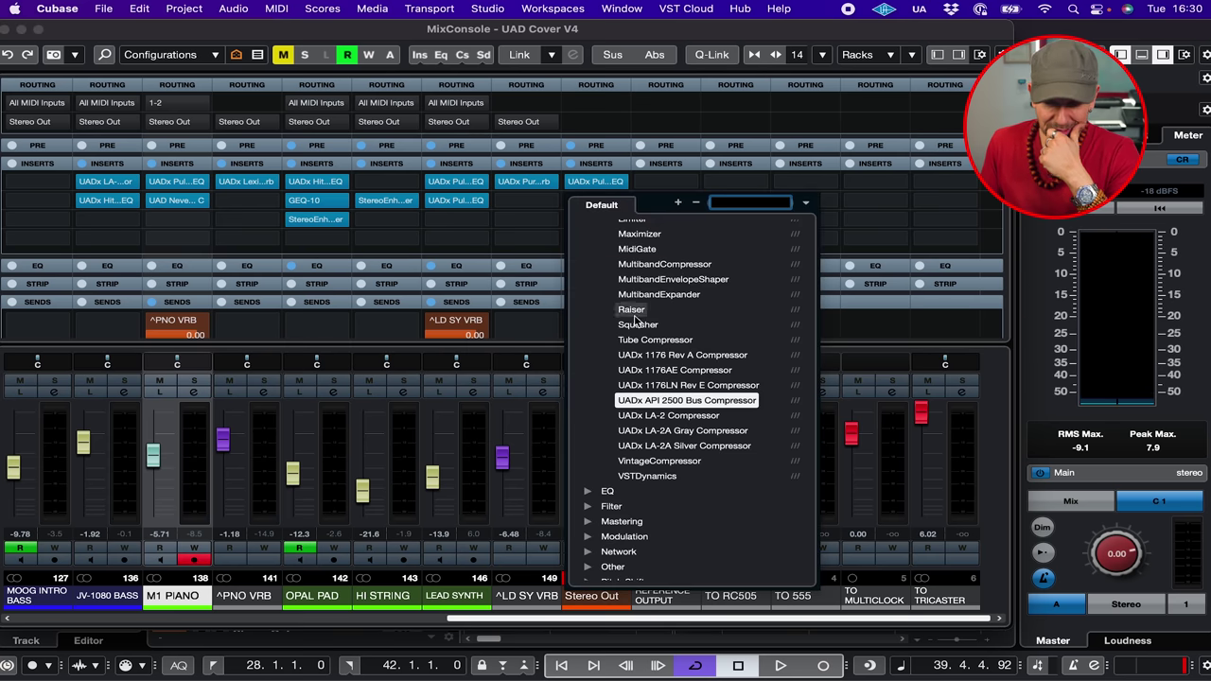
pyautogui.scroll(5, 653, 359)
pyautogui.scroll(-8, 658, 374)
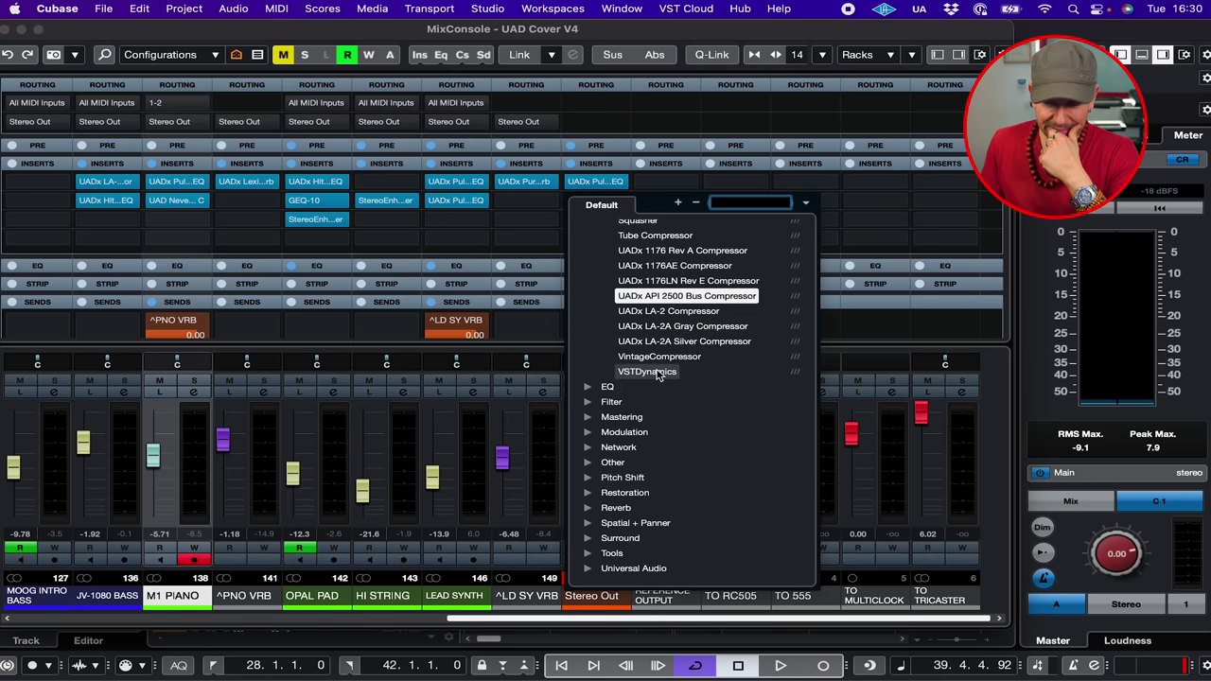
pyautogui.click(608, 387)
pyautogui.scroll(-5, 658, 398)
pyautogui.click(694, 327)
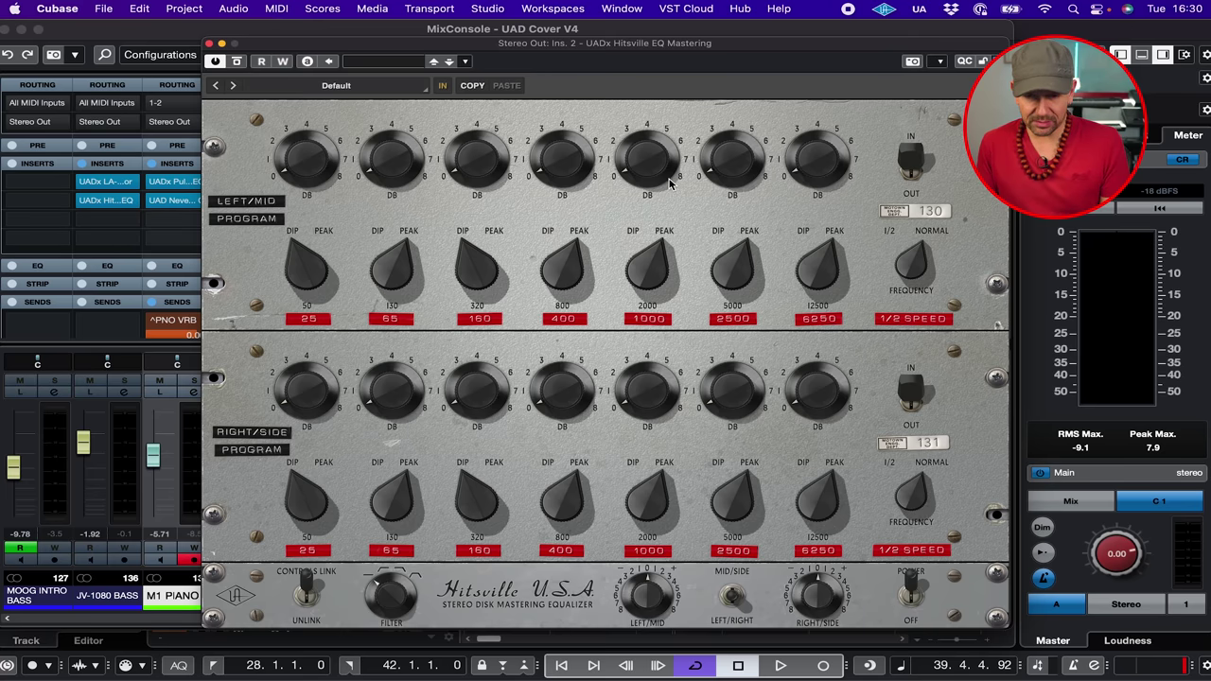
# Step: Play the song monitoring the Mix source, set the Hitsville EQ's 2000 Hz band to about 3, and close the plug-in
pyautogui.press('space')
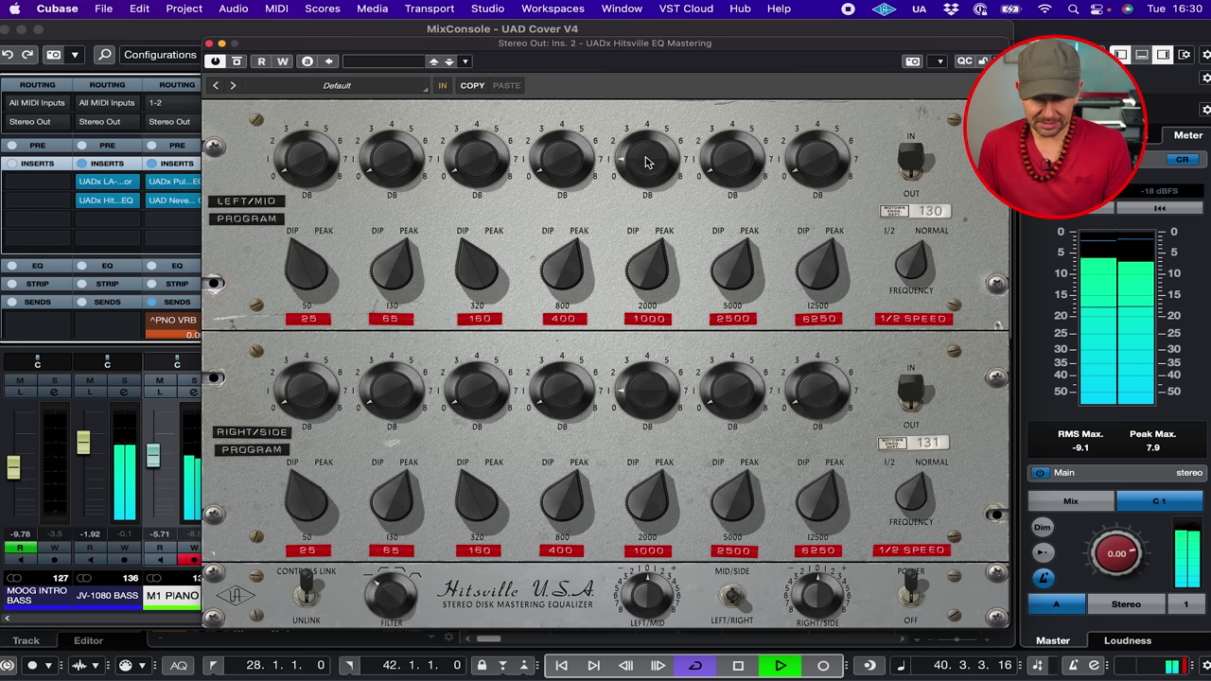
pyautogui.click(1071, 500)
pyautogui.moveTo(647, 162)
pyautogui.mouseDown()
pyautogui.moveTo(650, 22)
pyautogui.moveTo(639, 161)
pyautogui.mouseUp()
pyautogui.press('c')
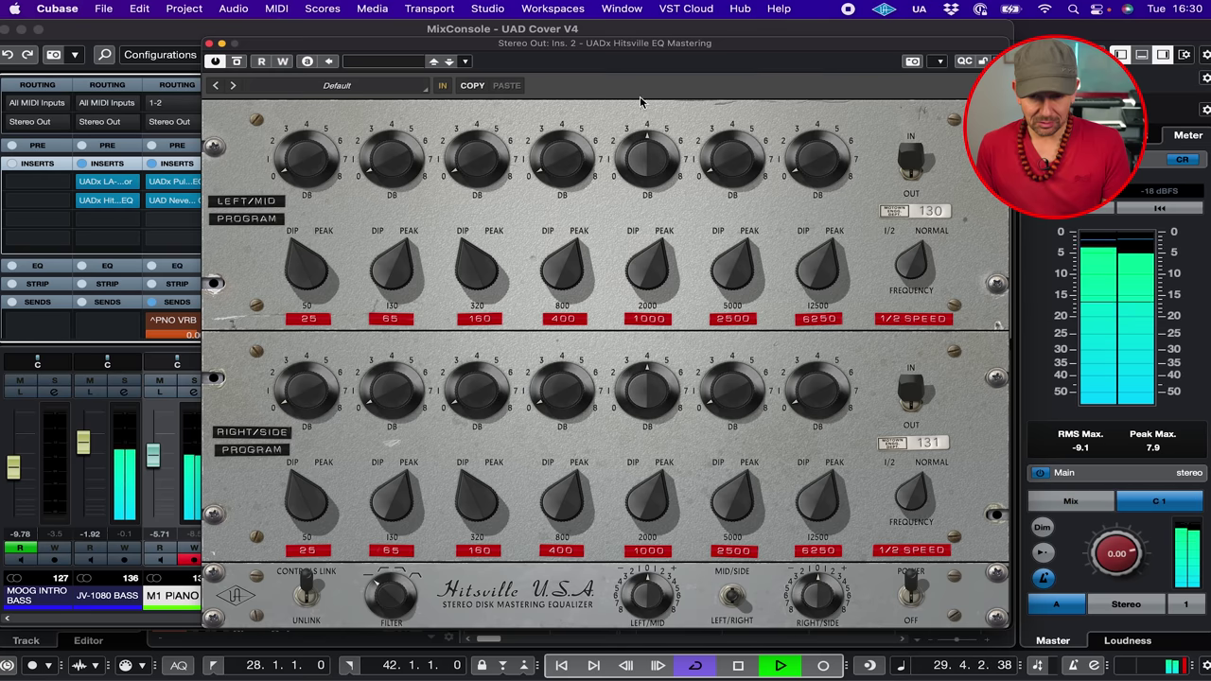
pyautogui.press('c')
pyautogui.moveTo(648, 154); pyautogui.dragTo(648, 169)
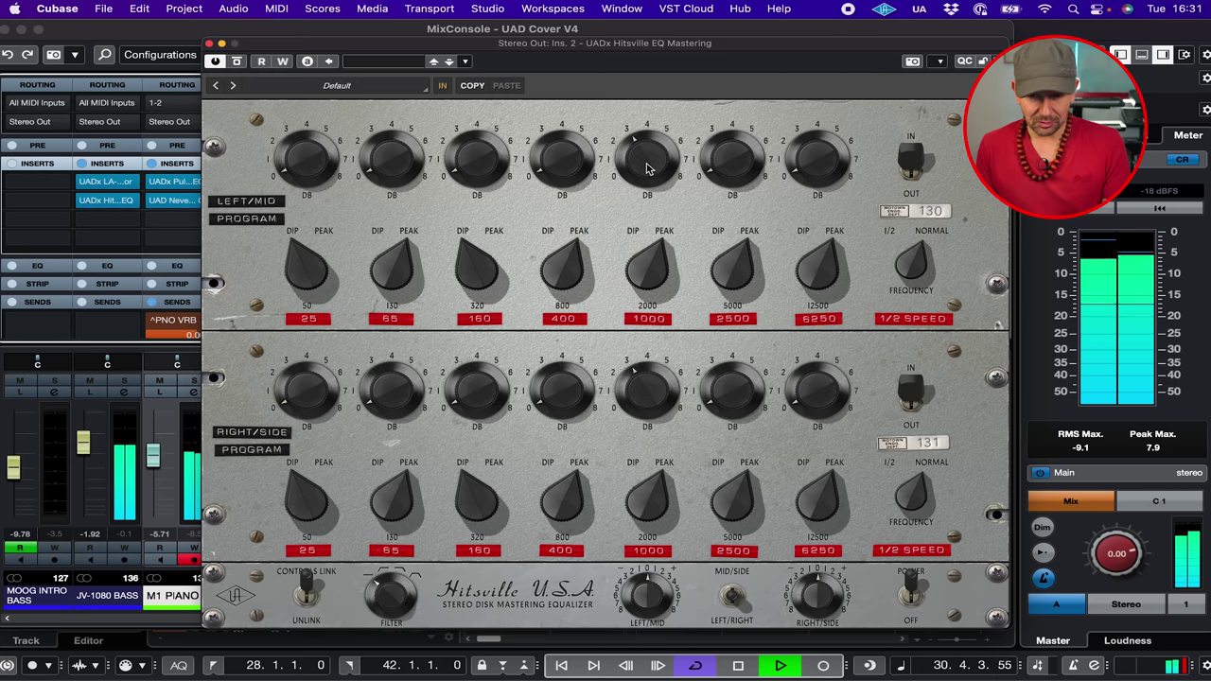
pyautogui.hotkey('ctrl', '1')
pyautogui.hotkey('ctrl', '1')
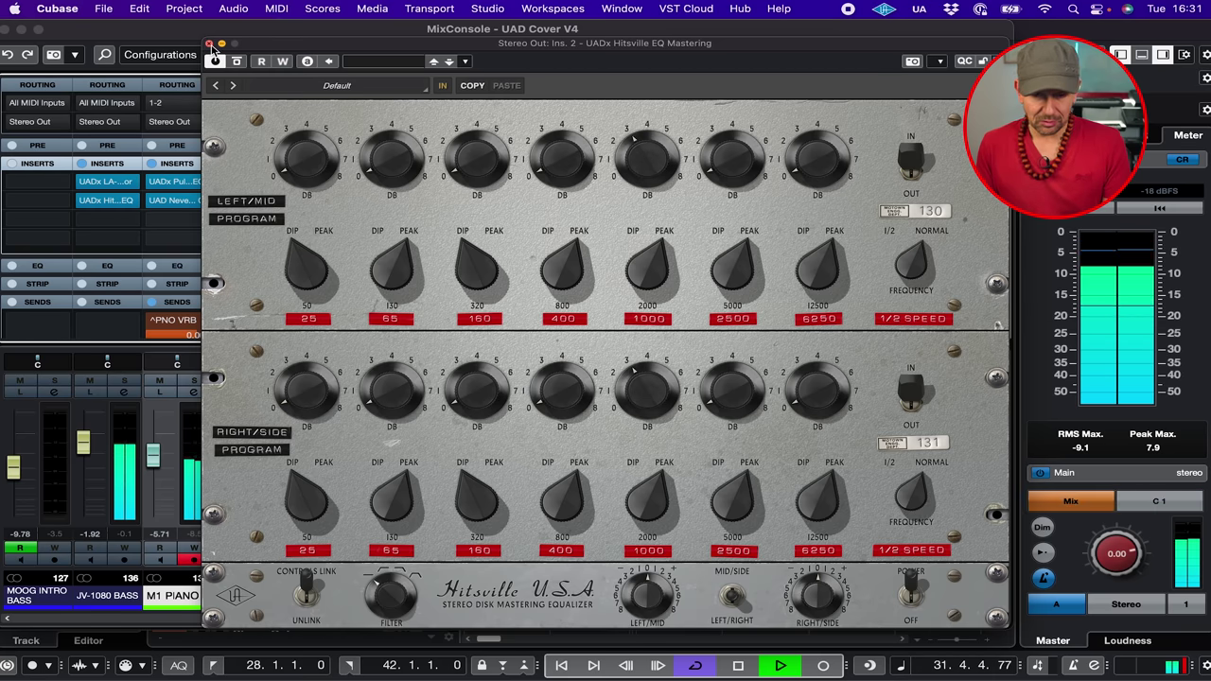
pyautogui.click(209, 44)
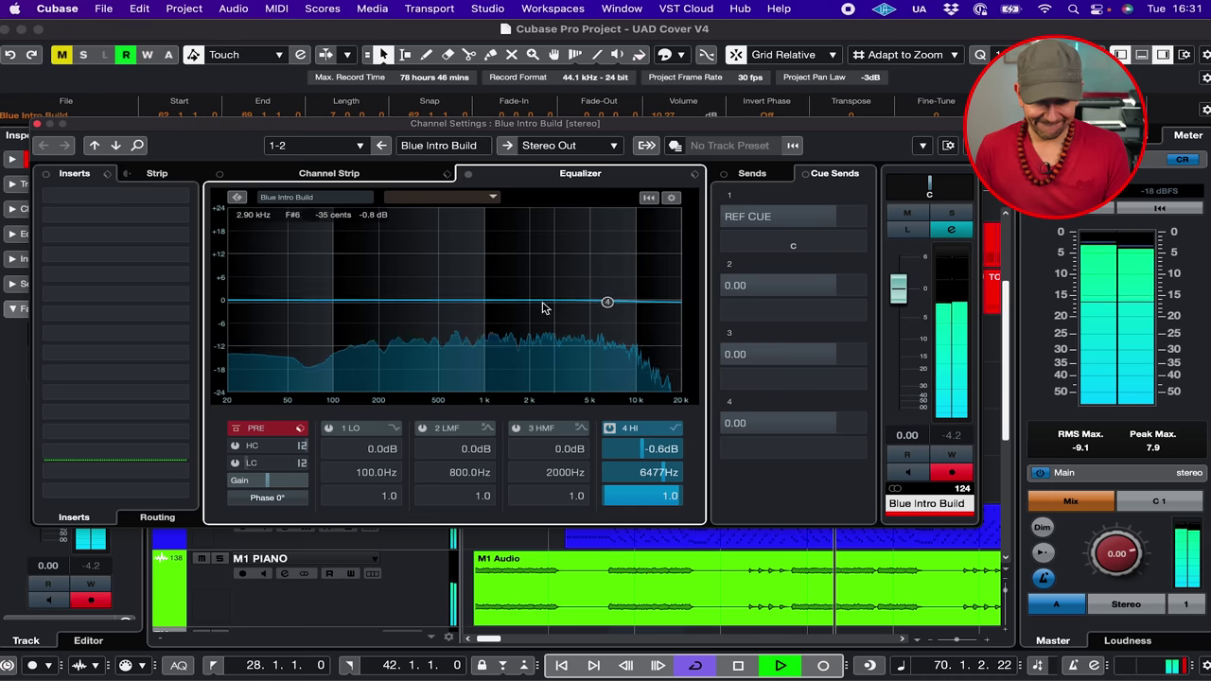
# Step: Cut the Blue Intro Build channel's high-mid EQ band by 6.5 dB at about 1186 Hz, then stop playback and close its channel settings
pyautogui.moveTo(486, 305)
pyautogui.mouseDown()
pyautogui.moveTo(499, 338)
pyautogui.moveTo(497, 327)
pyautogui.mouseUp()
pyautogui.hotkey('ctrl', '1')
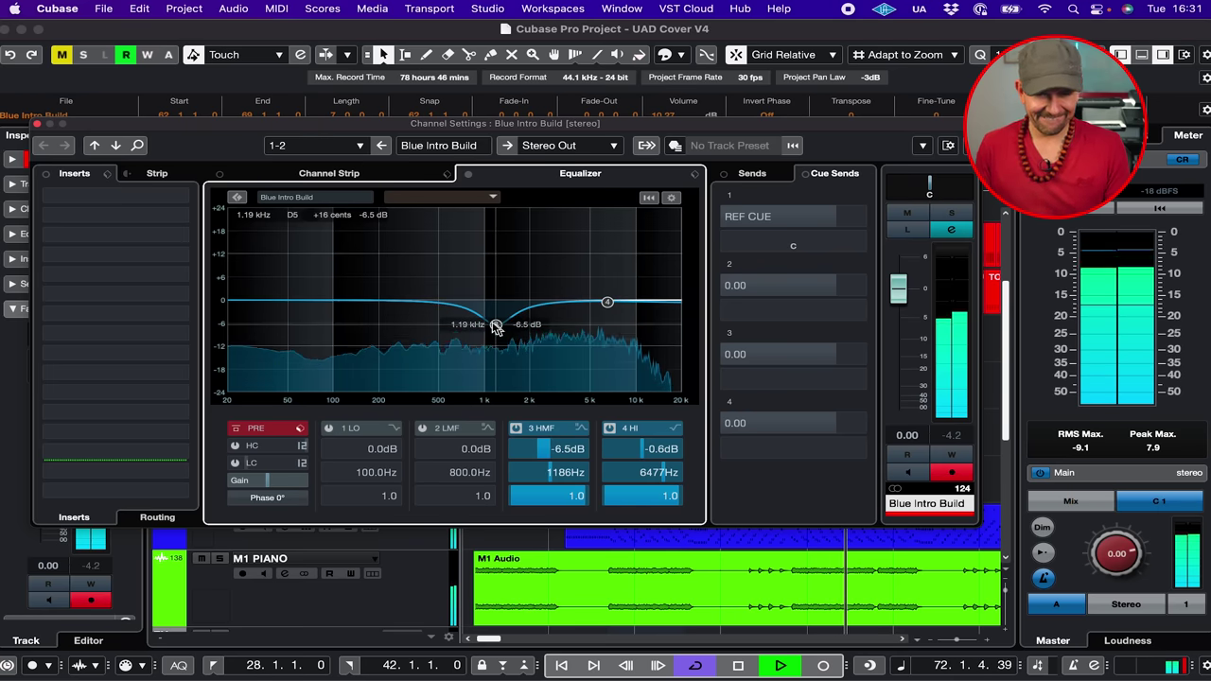
pyautogui.press('space')
pyautogui.click(37, 125)
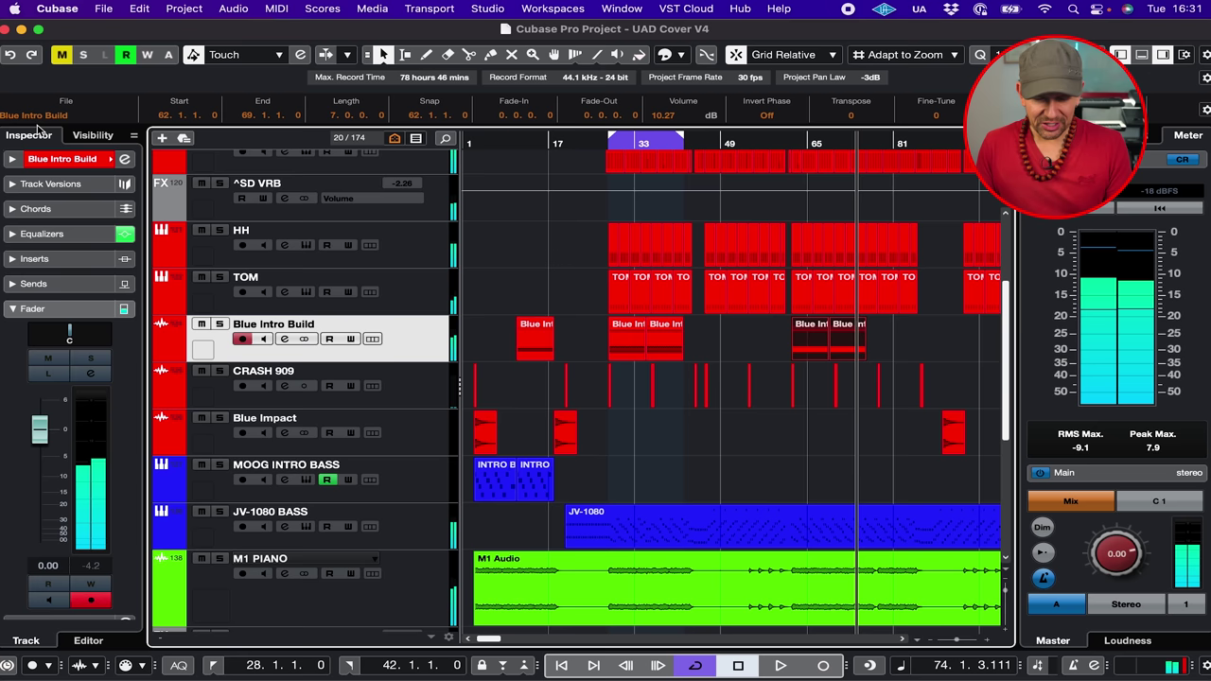
# Step: Copy the Blue Intro Build clips along their track to fill up to about bar 86 and the section from about bar 102 to 117
pyautogui.hscroll(3, 768, 329)
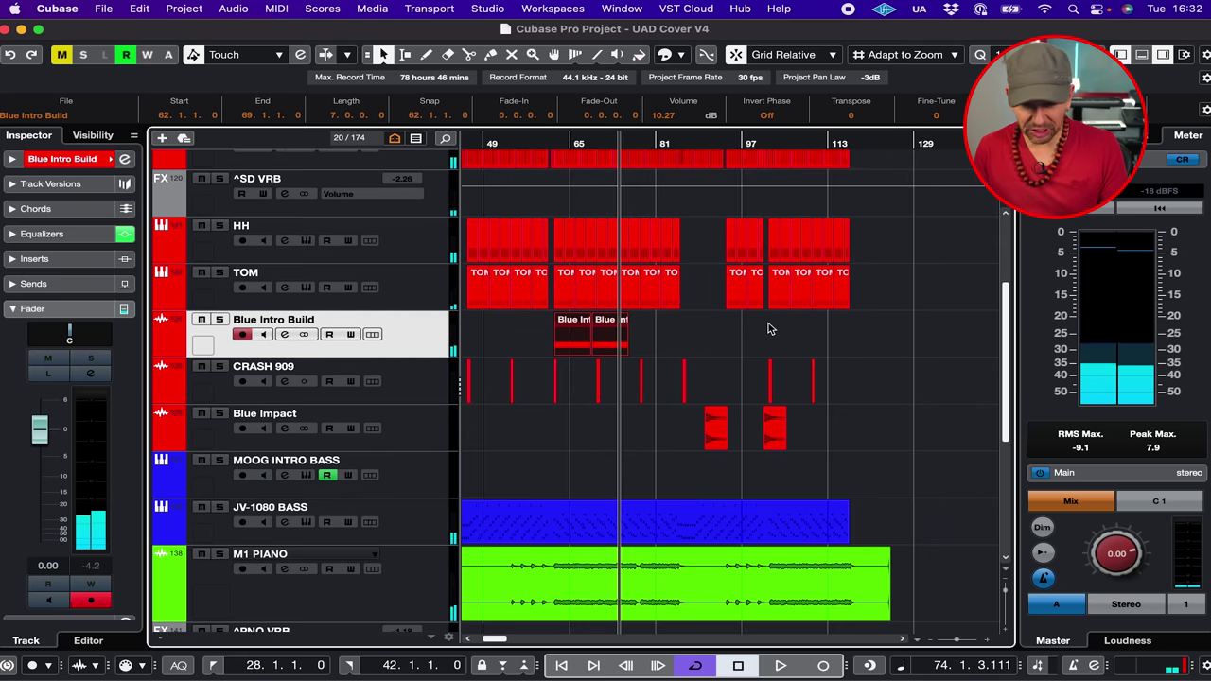
pyautogui.click(675, 333)
pyautogui.moveTo(613, 334); pyautogui.dragTo(703, 352)
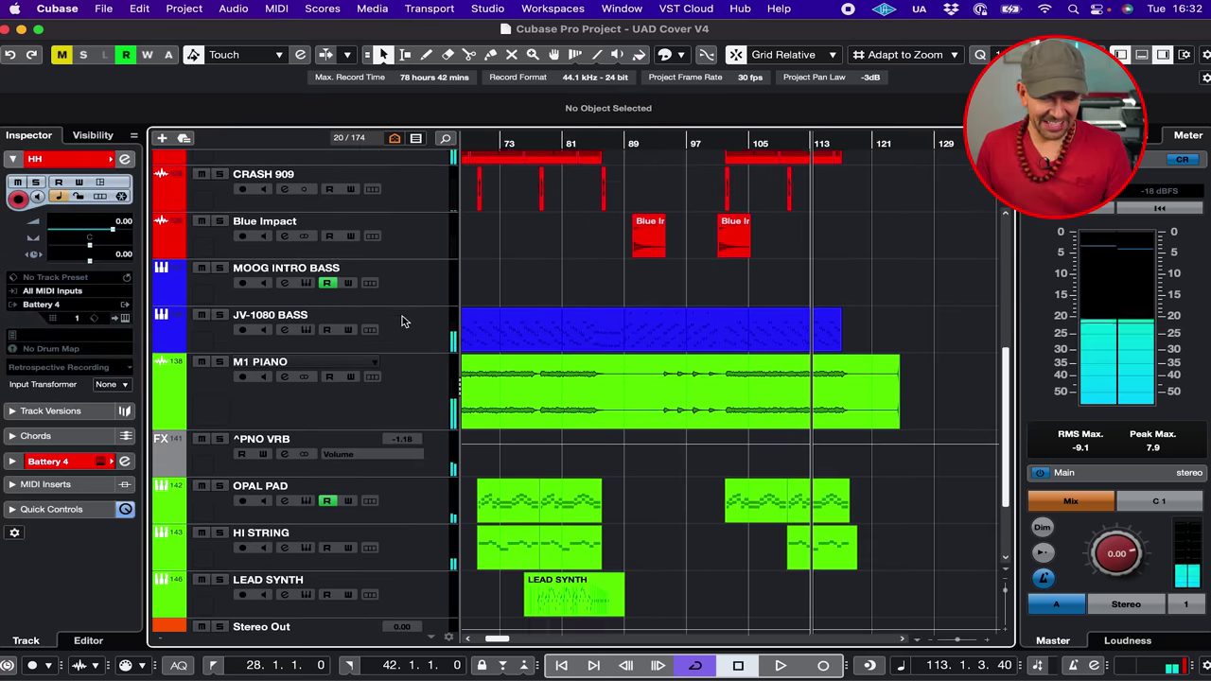
# Step: Select the M1 PIANO track and lower its fader to -7.48 dB
pyautogui.scroll(-1, 404, 350)
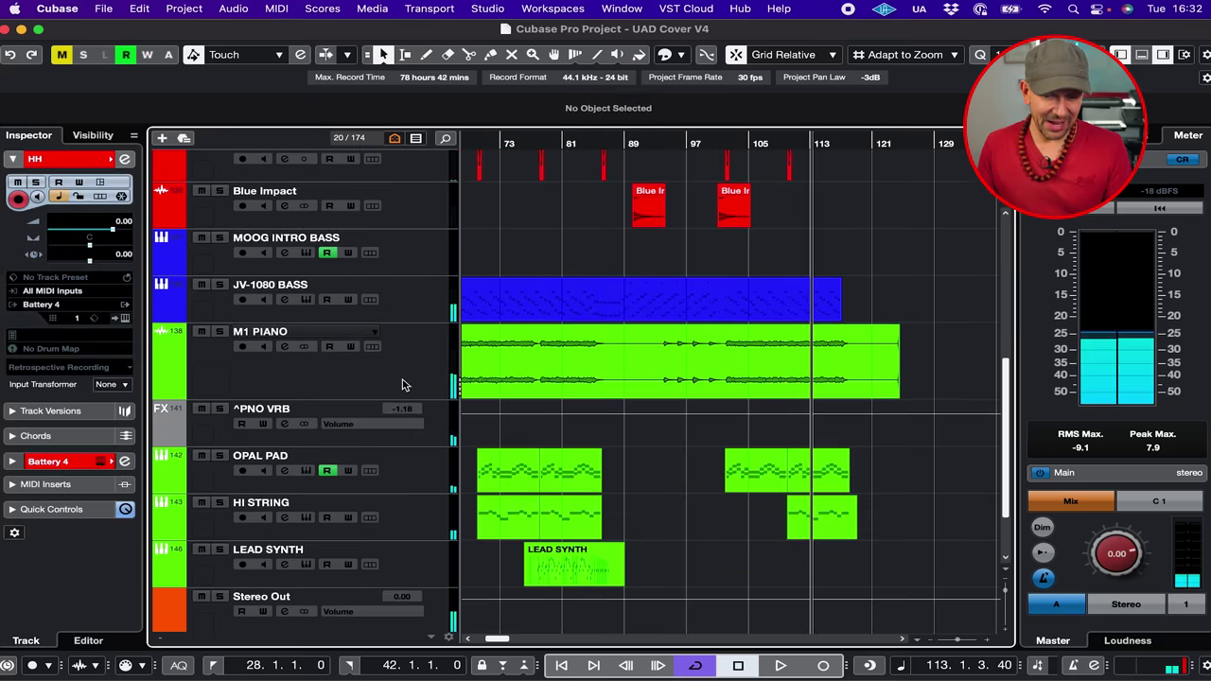
pyautogui.click(406, 381)
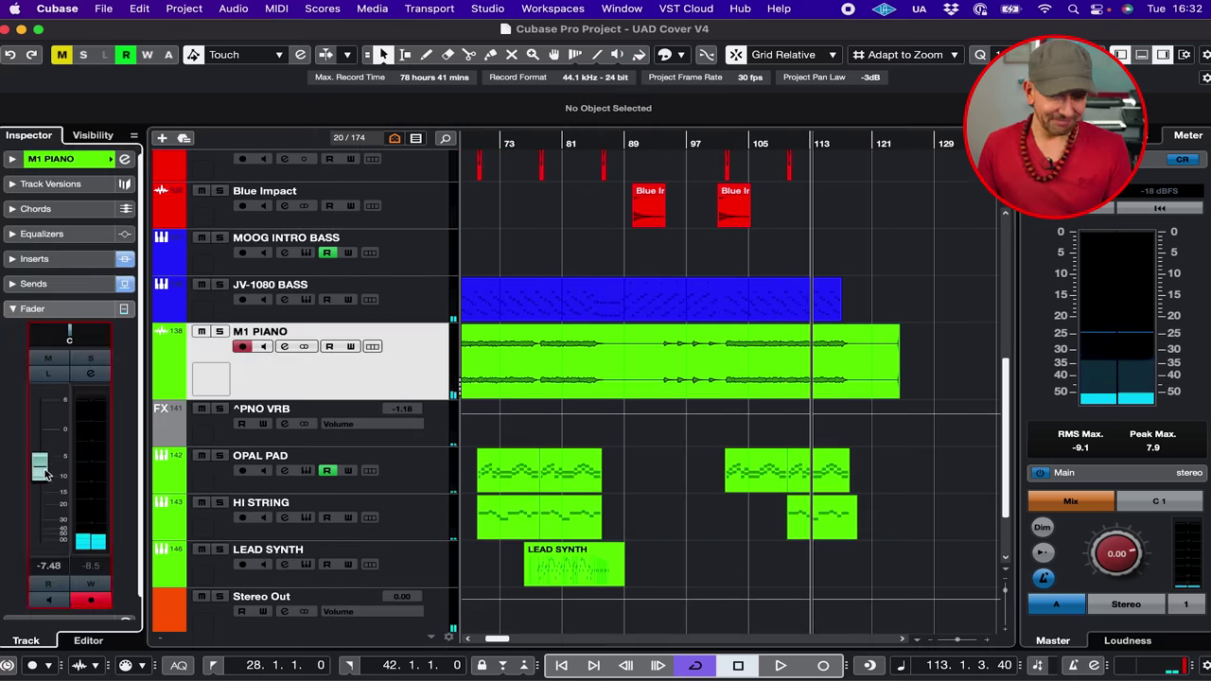